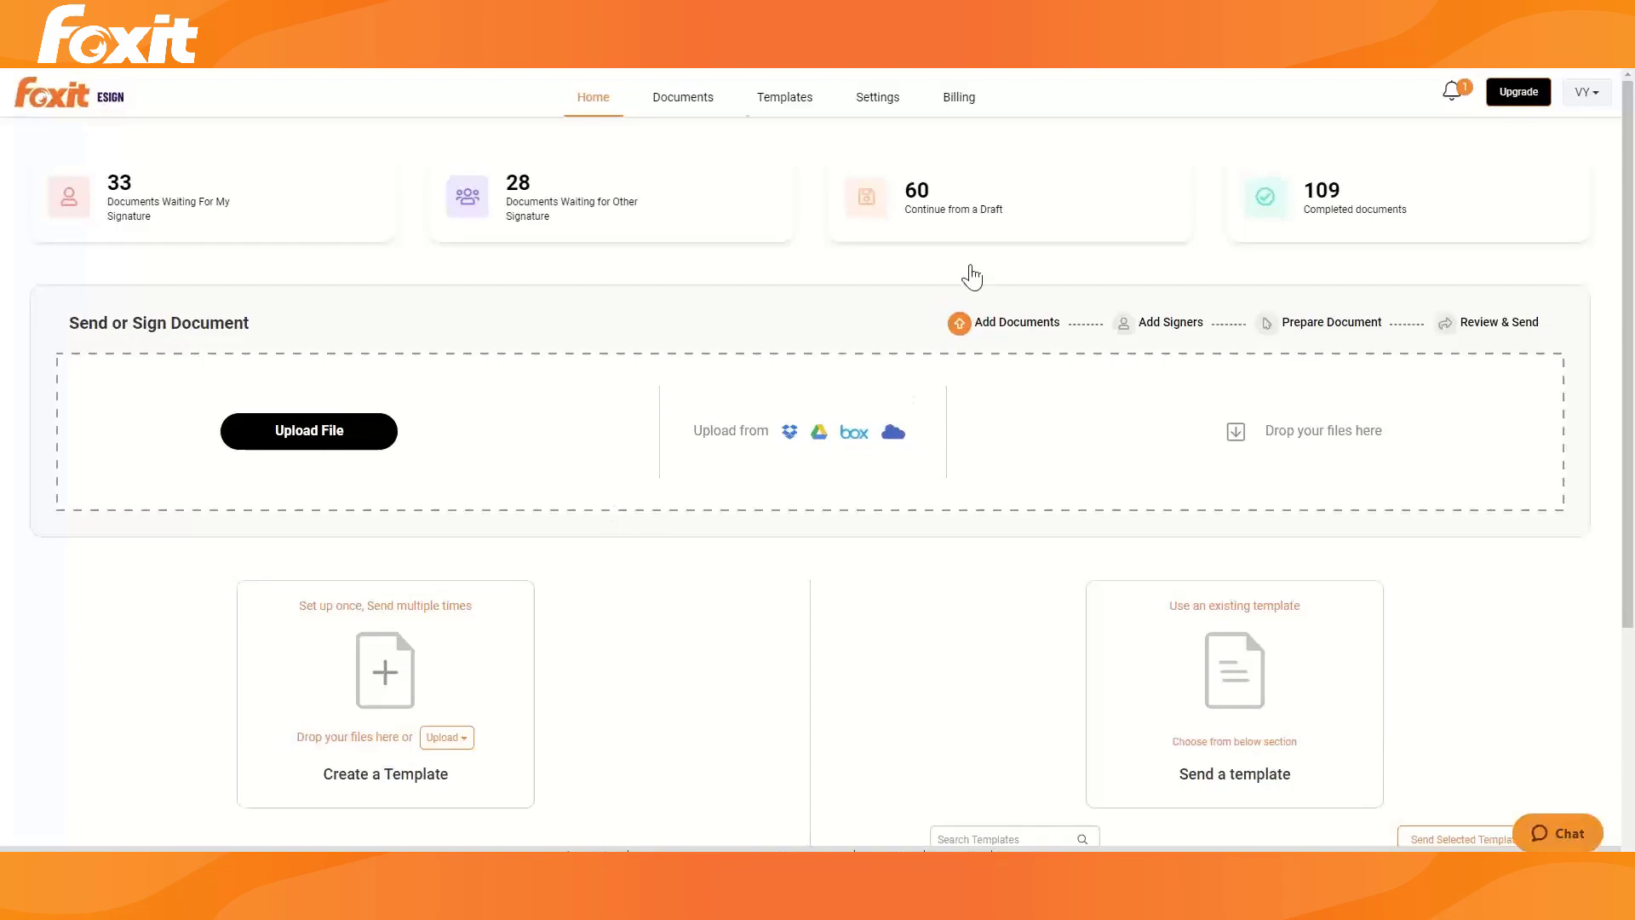
# Open the Foxit eSign Demo (1) template in the editor and inspect the properties of its Full Name and Date Signed fields
pyautogui.click(797, 99)
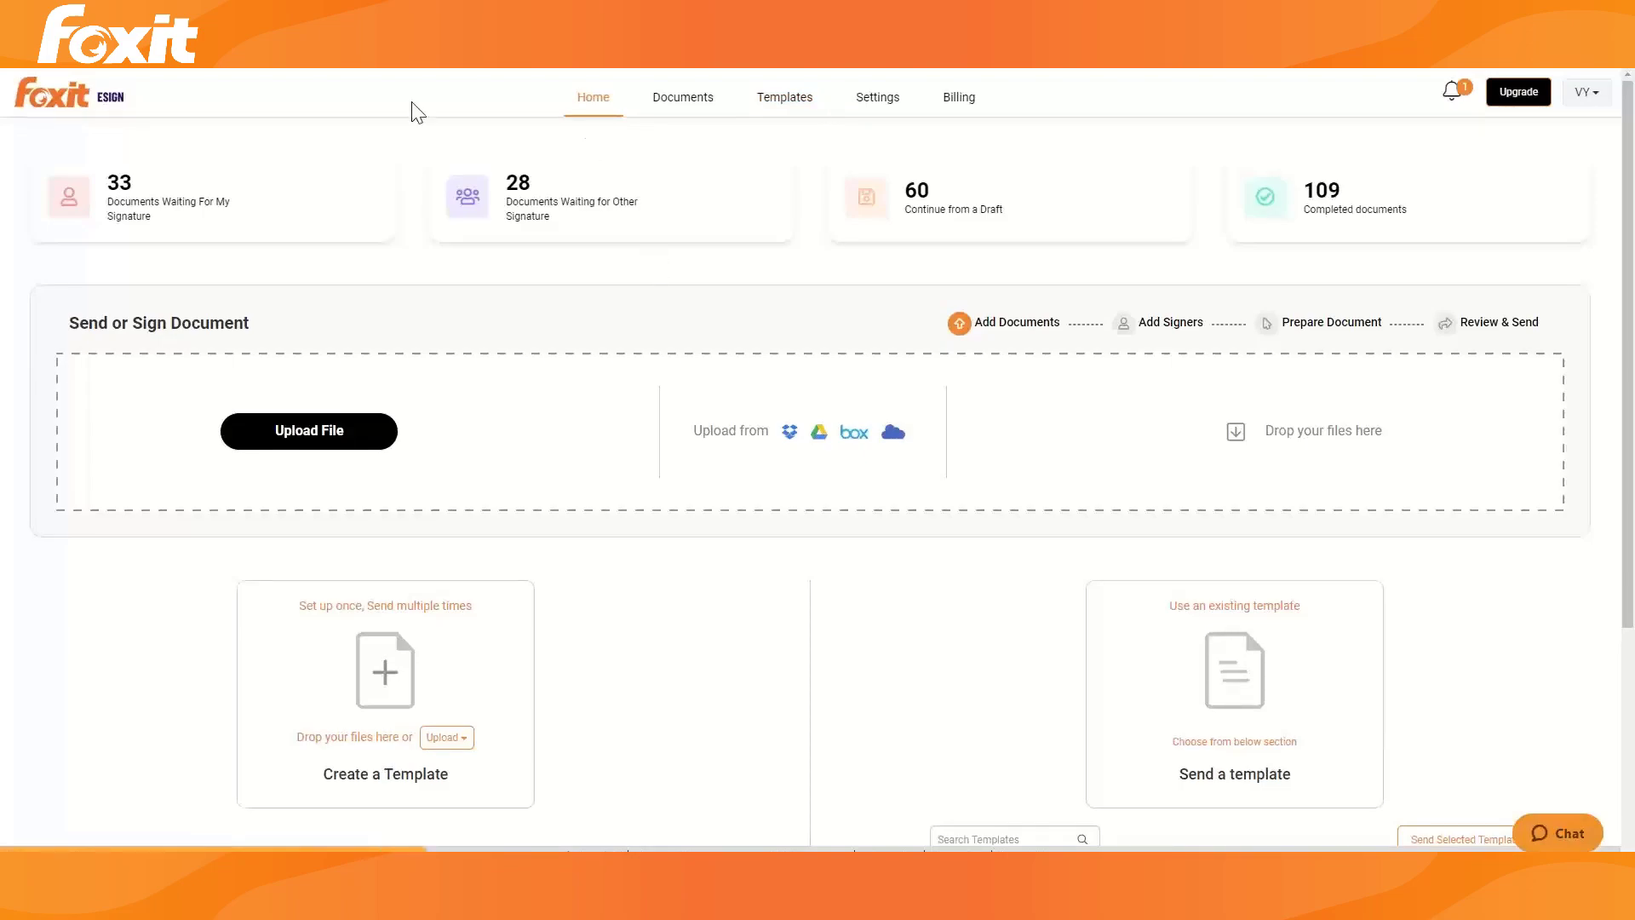
pyautogui.click(782, 109)
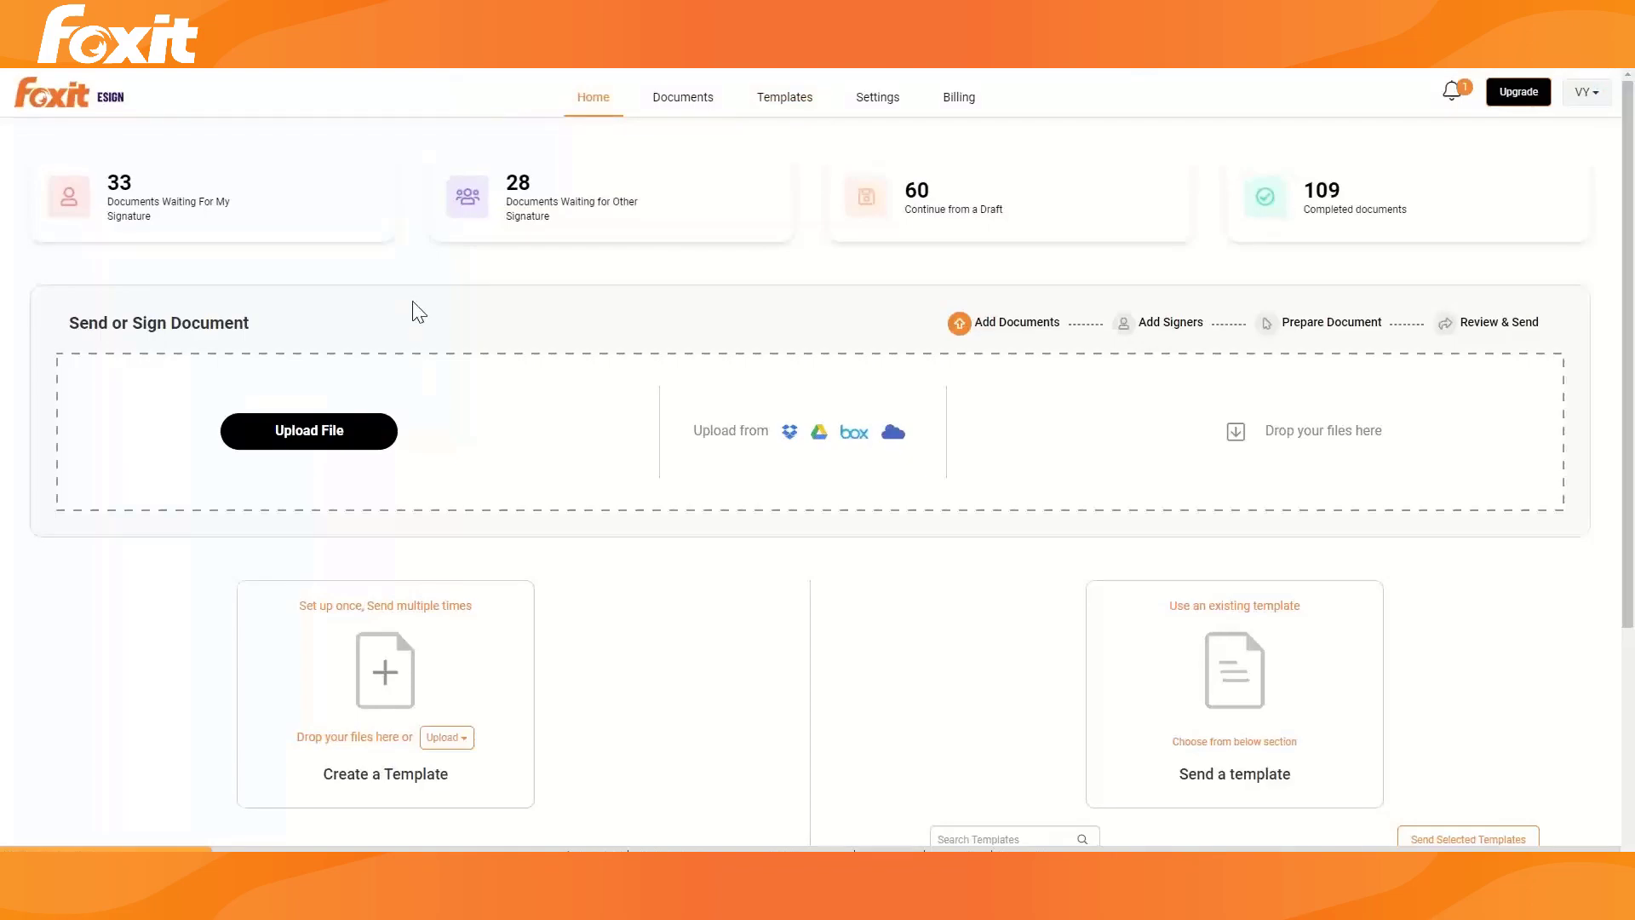
pyautogui.click(760, 109)
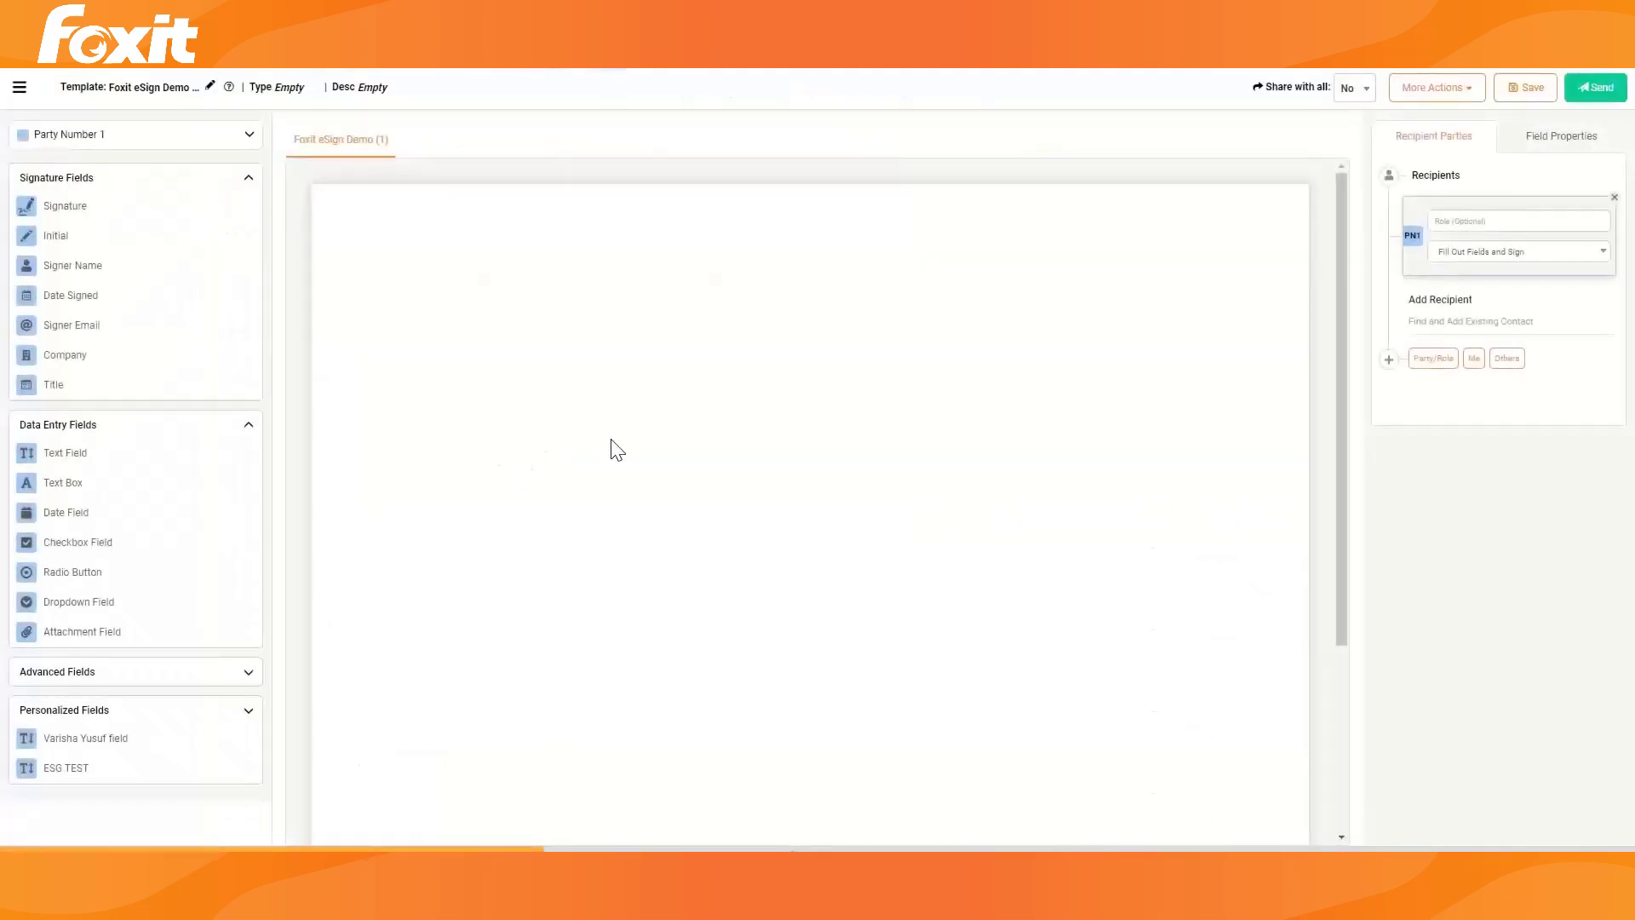
pyautogui.scroll(-5, 692, 431)
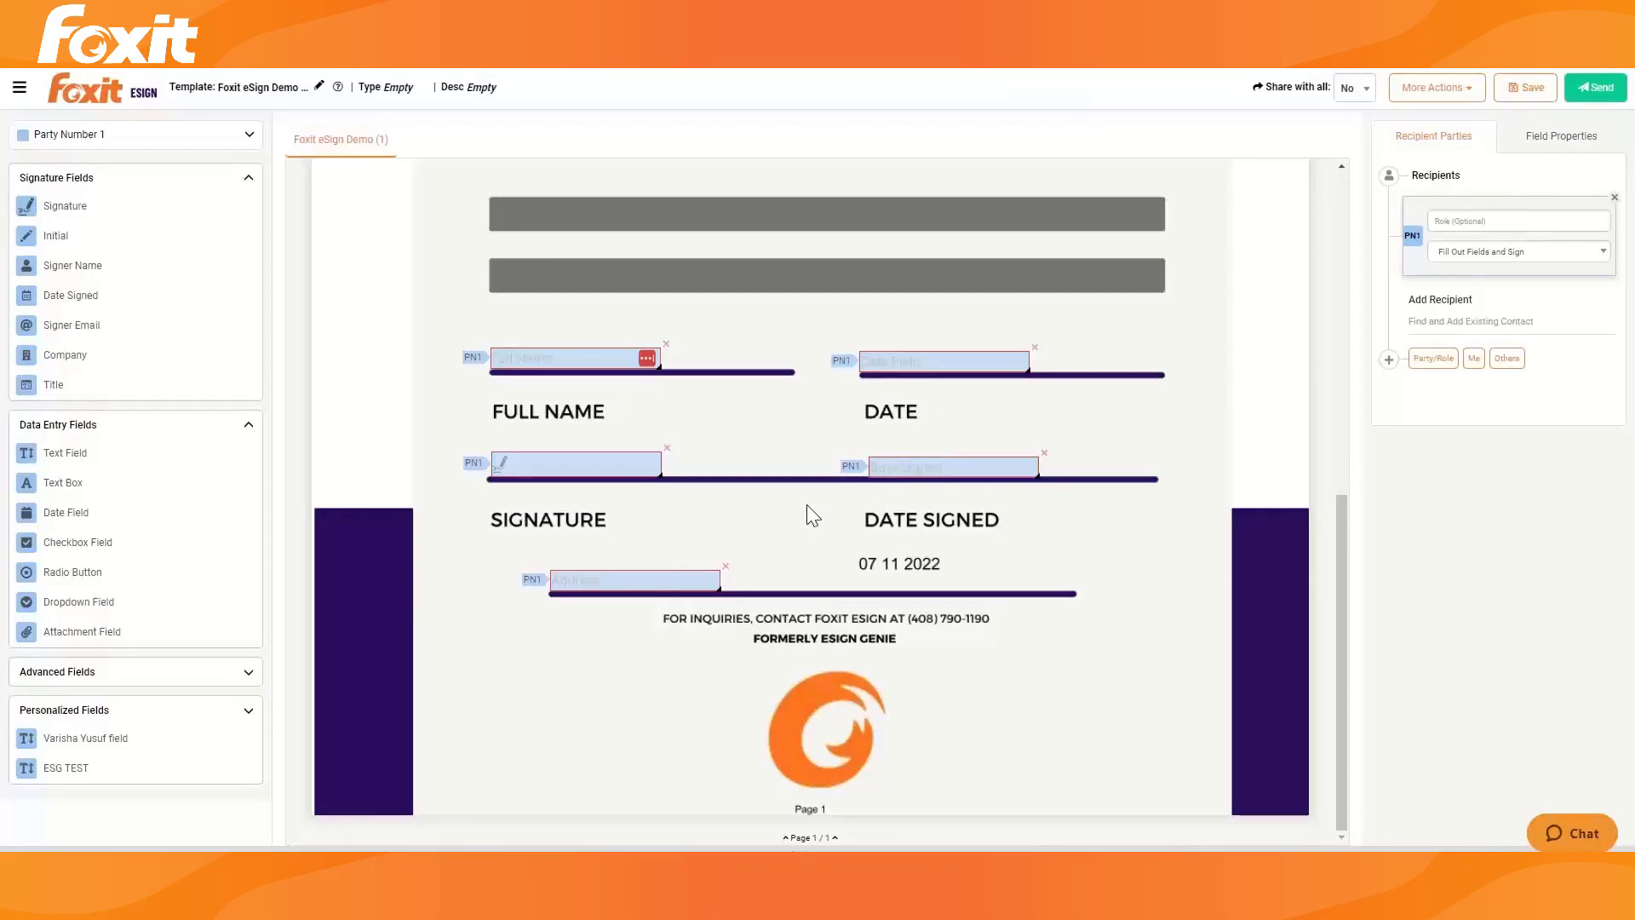
pyautogui.click(561, 365)
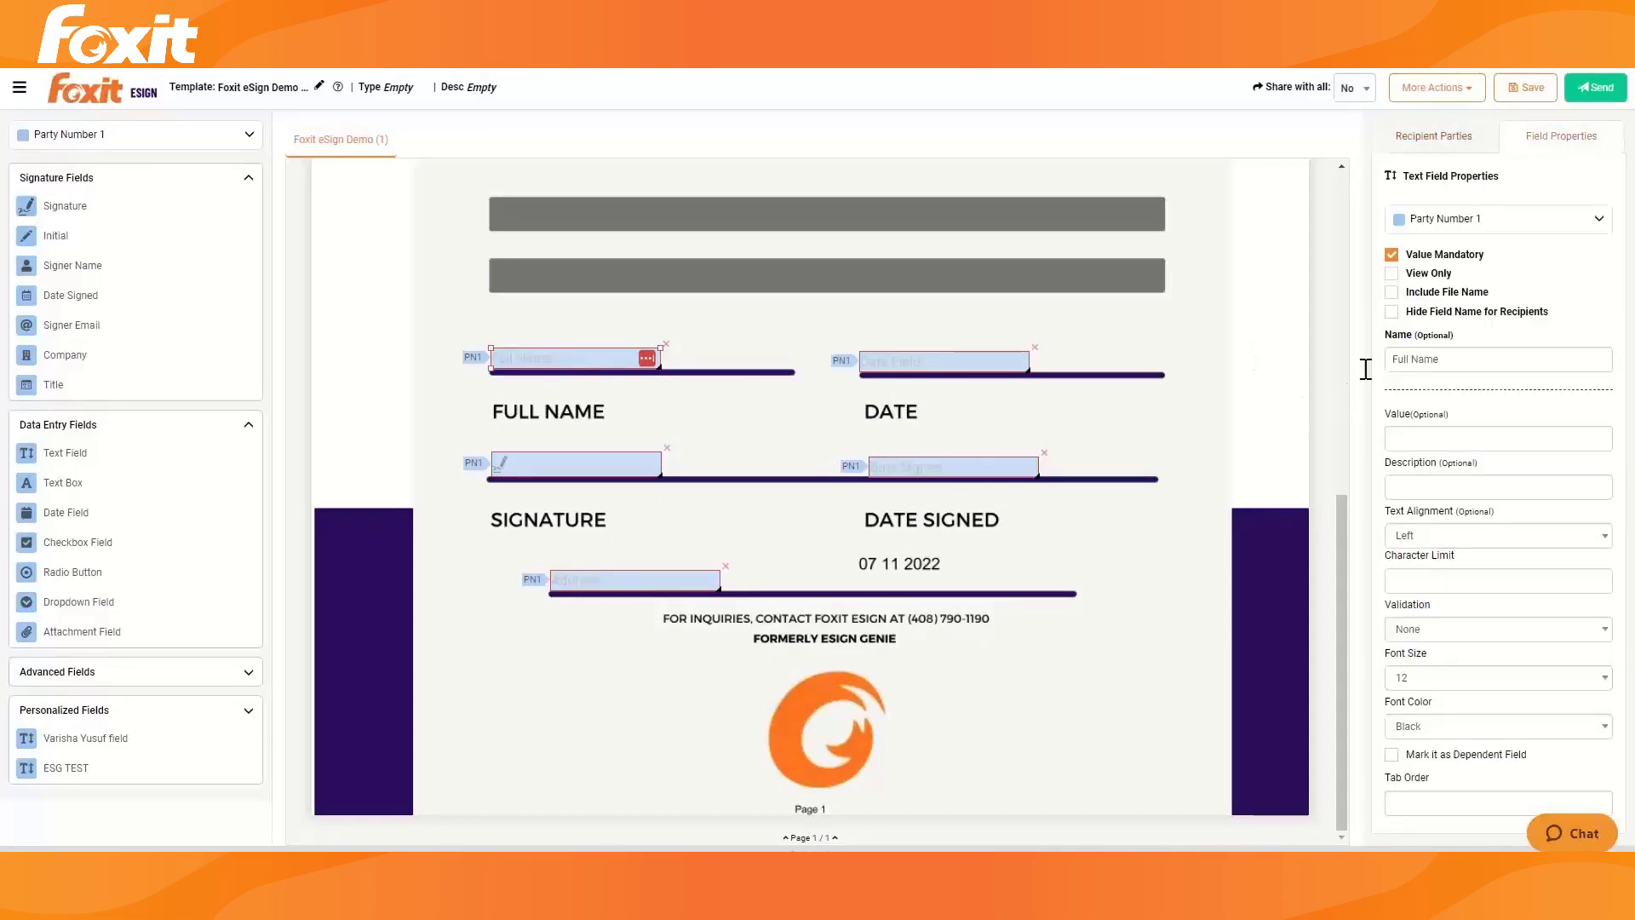
pyautogui.moveTo(1444, 365)
pyautogui.click(912, 476)
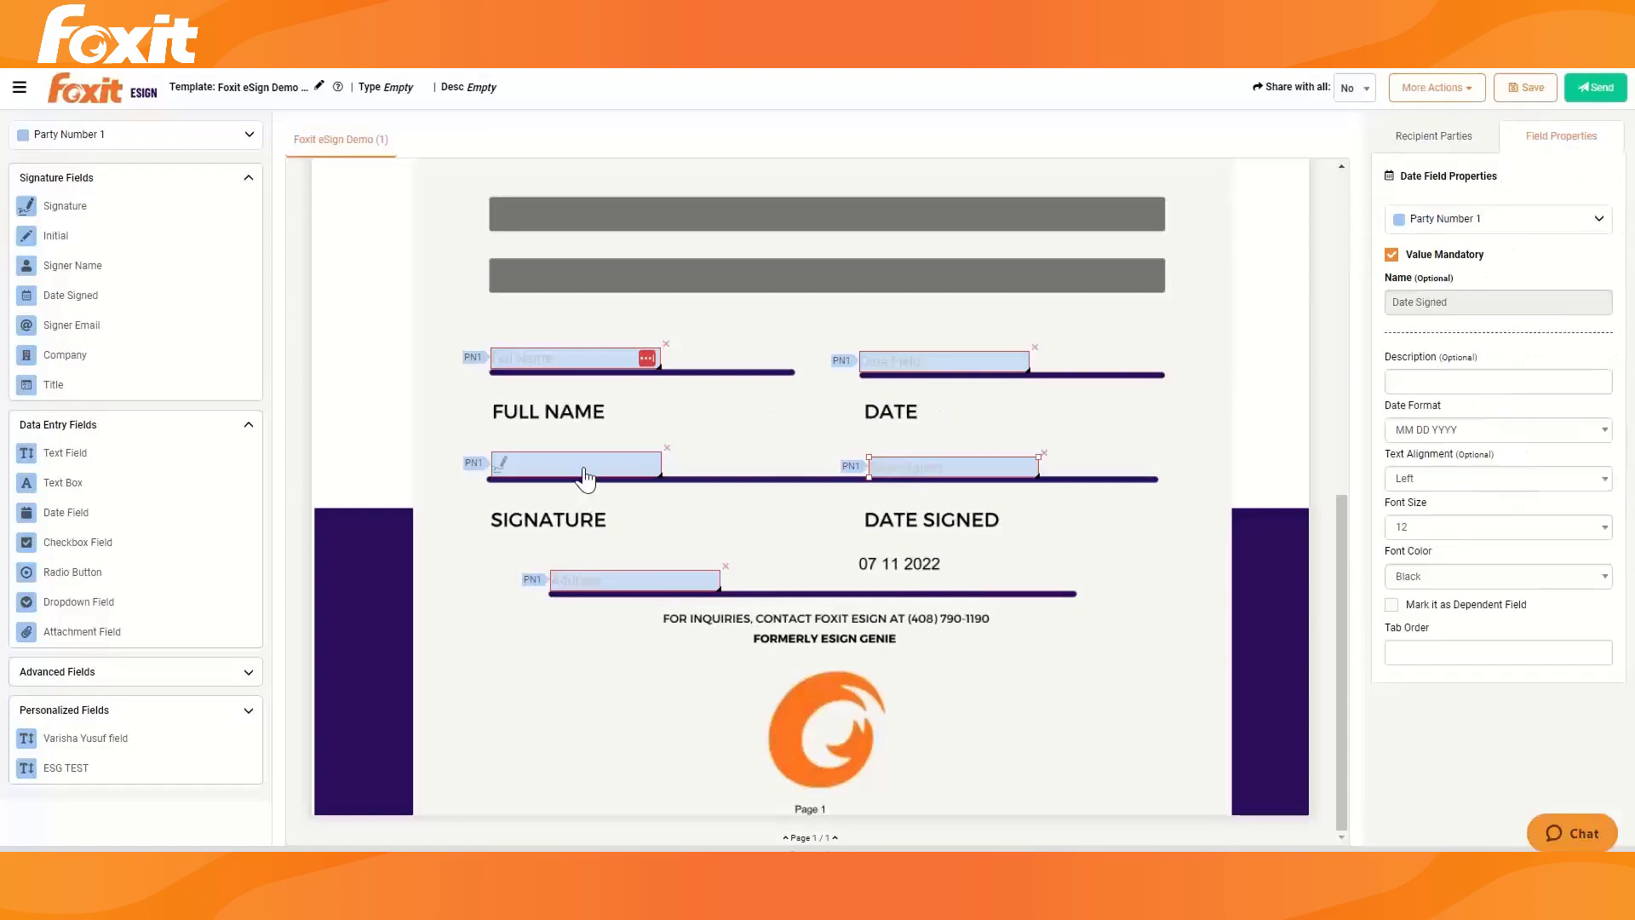
pyautogui.scroll(6, 729, 570)
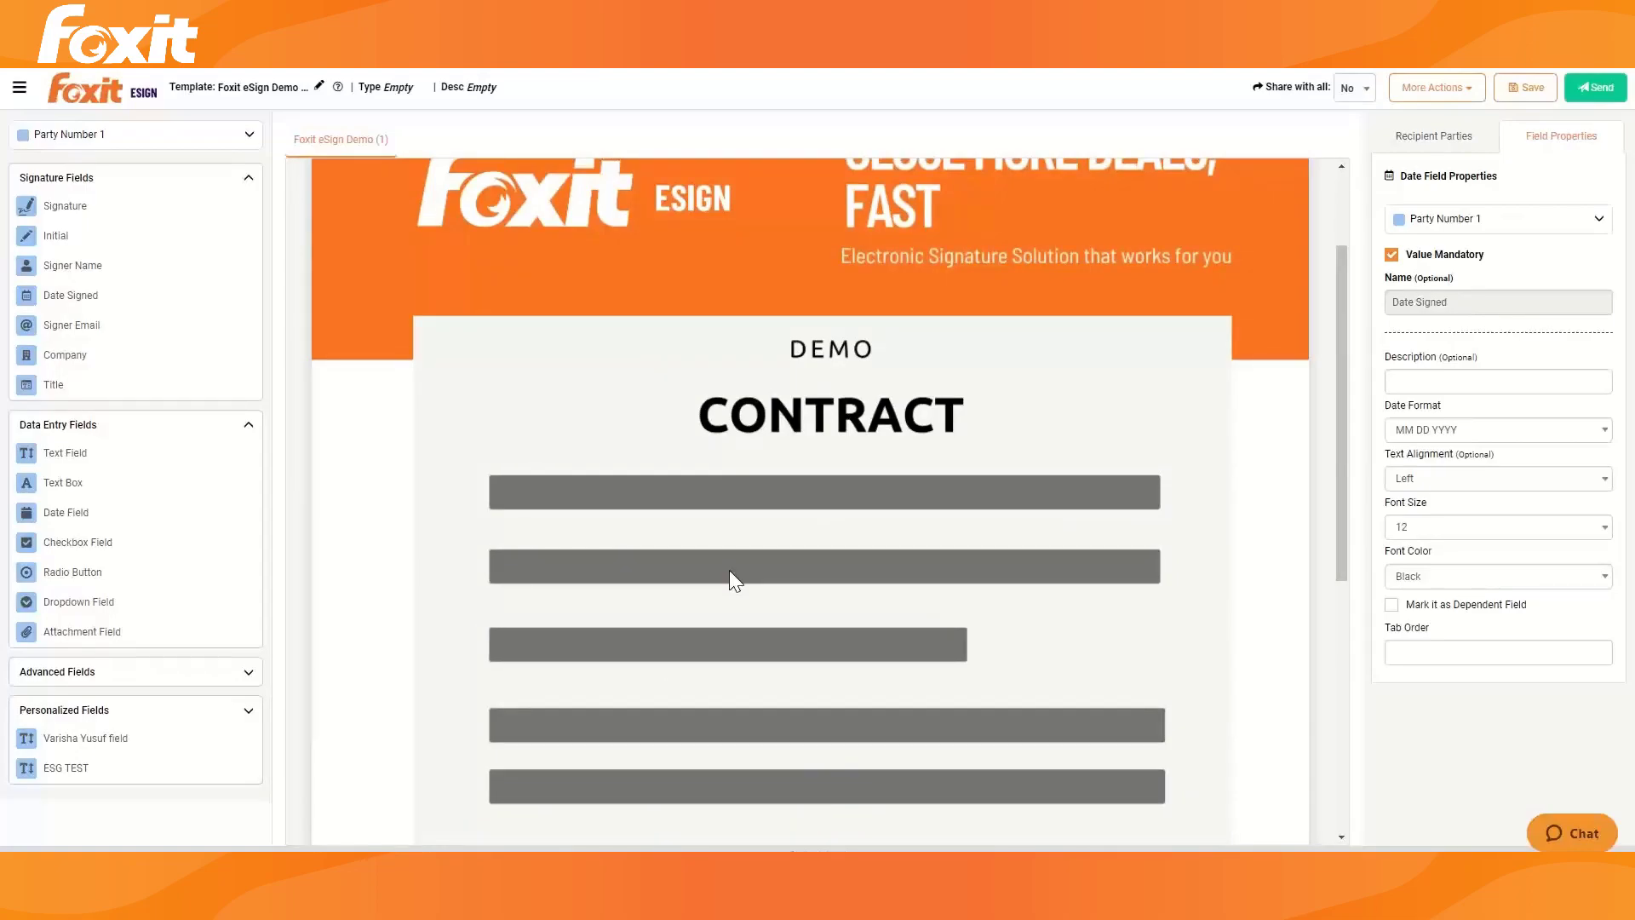
# Go to the account's email groups, view the Excel upload option, and browse to the newest groups in the list
pyautogui.click(19, 87)
pyautogui.click(67, 186)
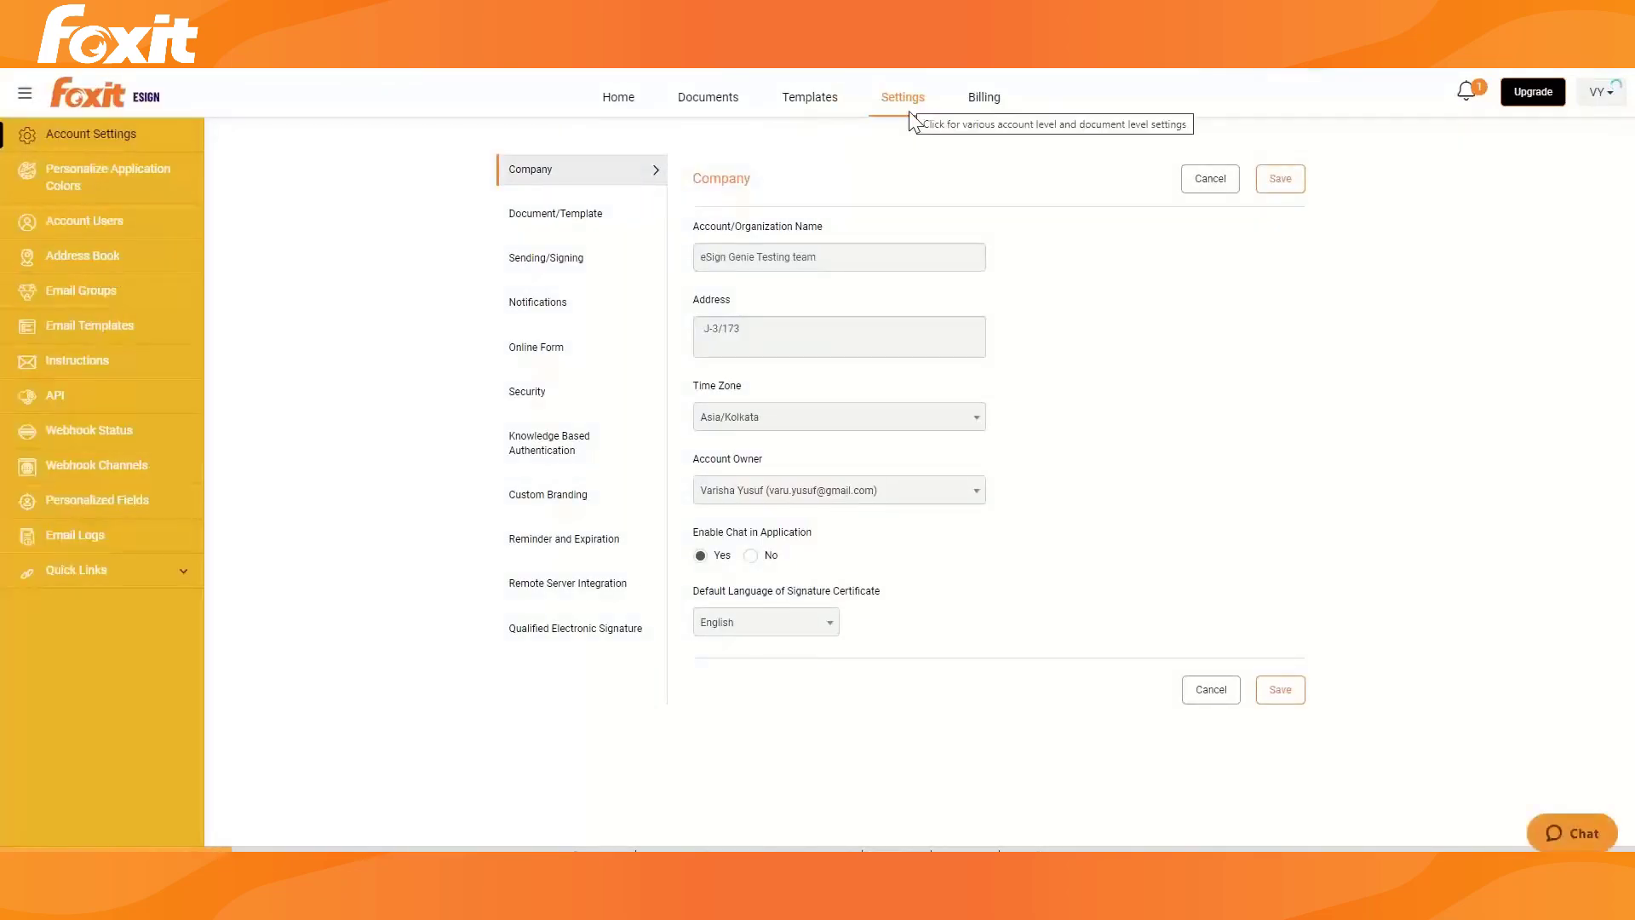
pyautogui.click(92, 294)
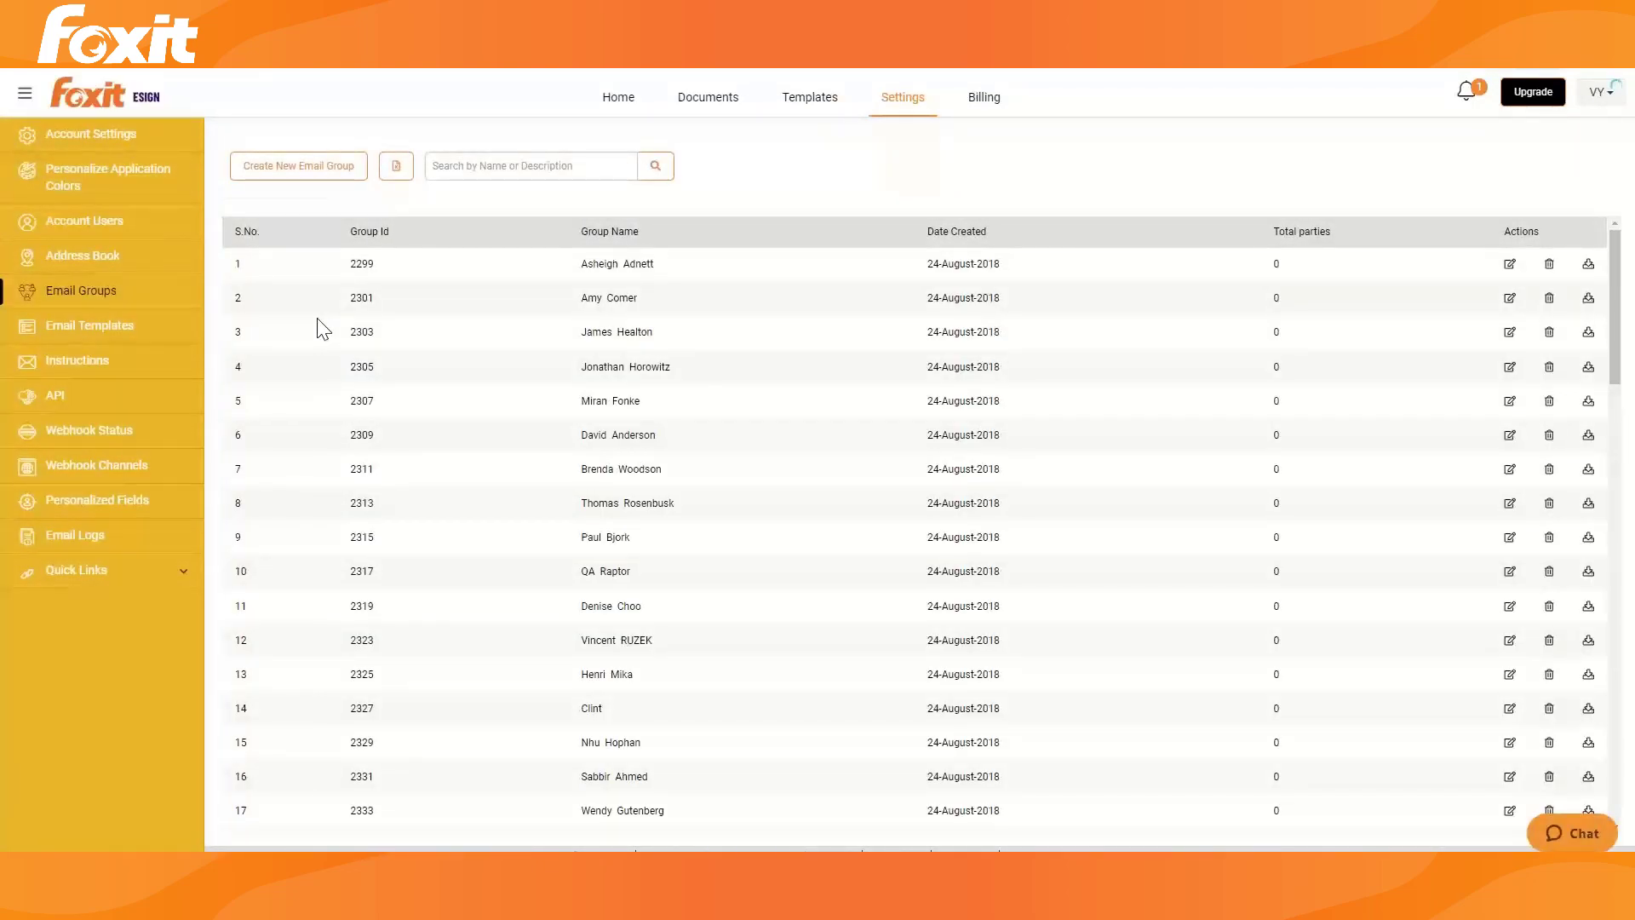
pyautogui.click(396, 166)
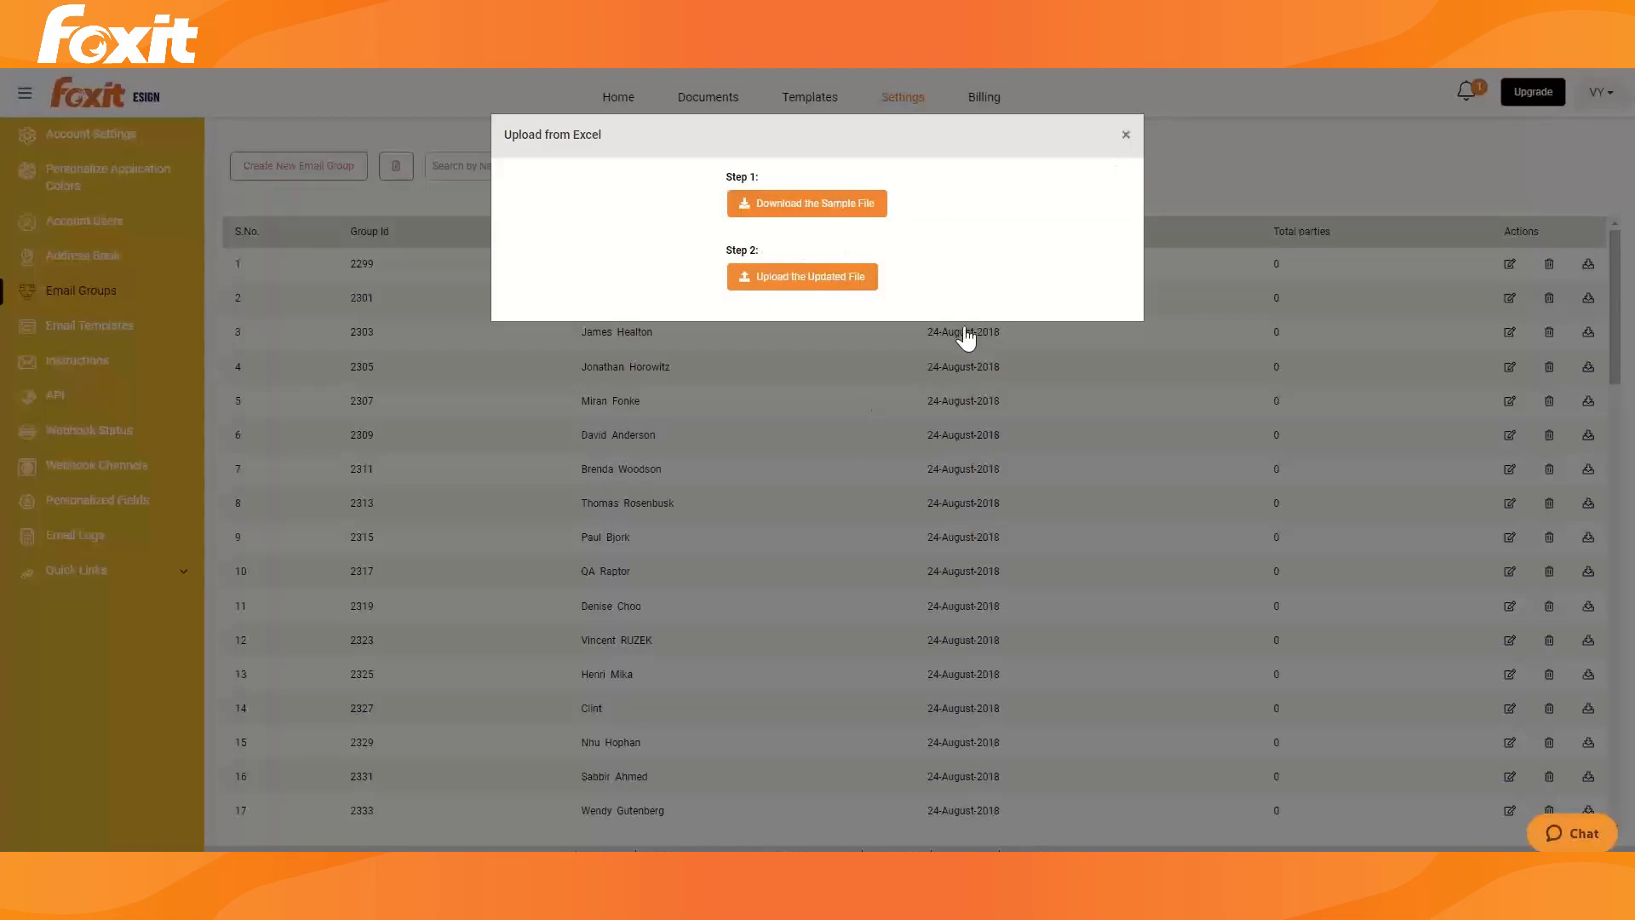
pyautogui.click(1126, 134)
pyautogui.scroll(-20, 734, 546)
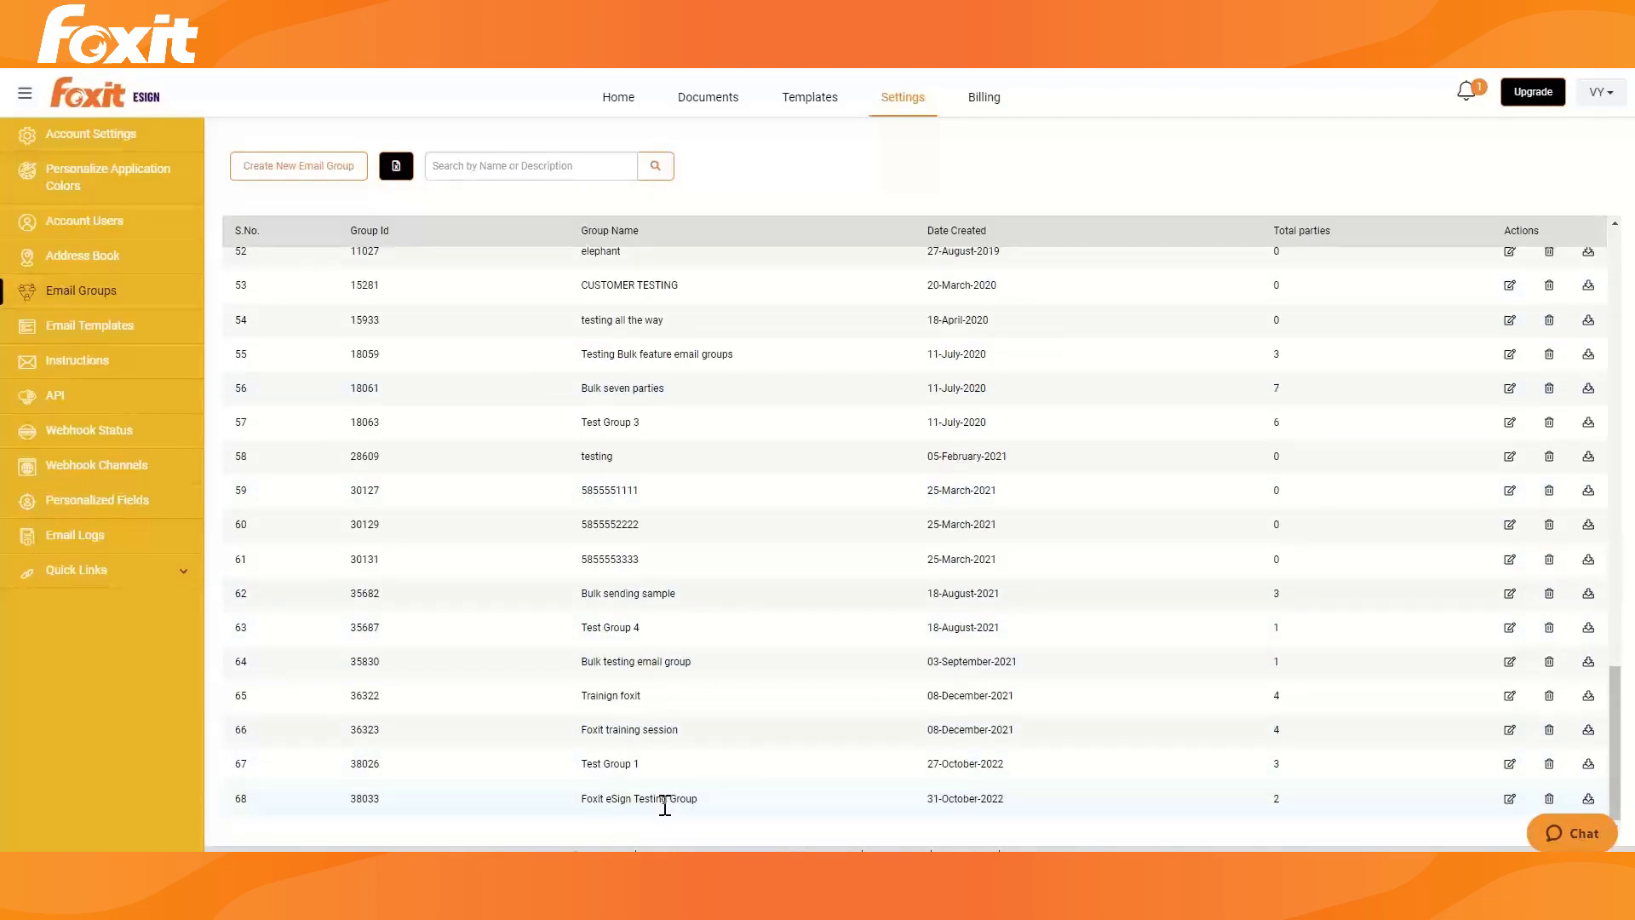
# Start sending the Foxit eSign Demo (1) template from My Templates and proceed to recipient assignment
pyautogui.click(819, 109)
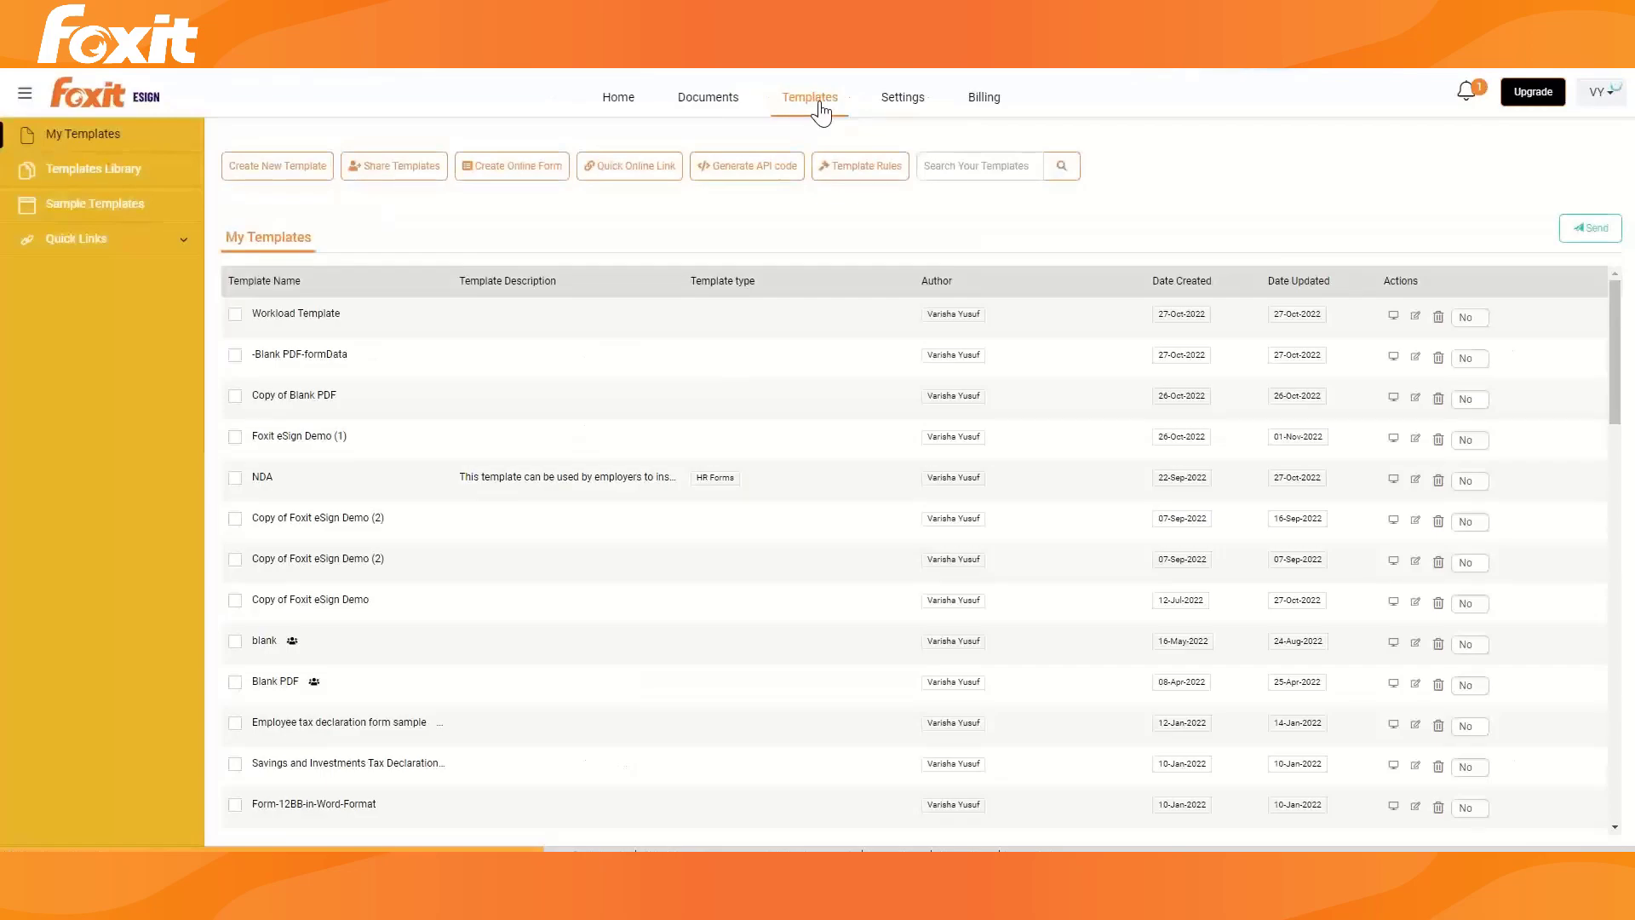
pyautogui.click(236, 437)
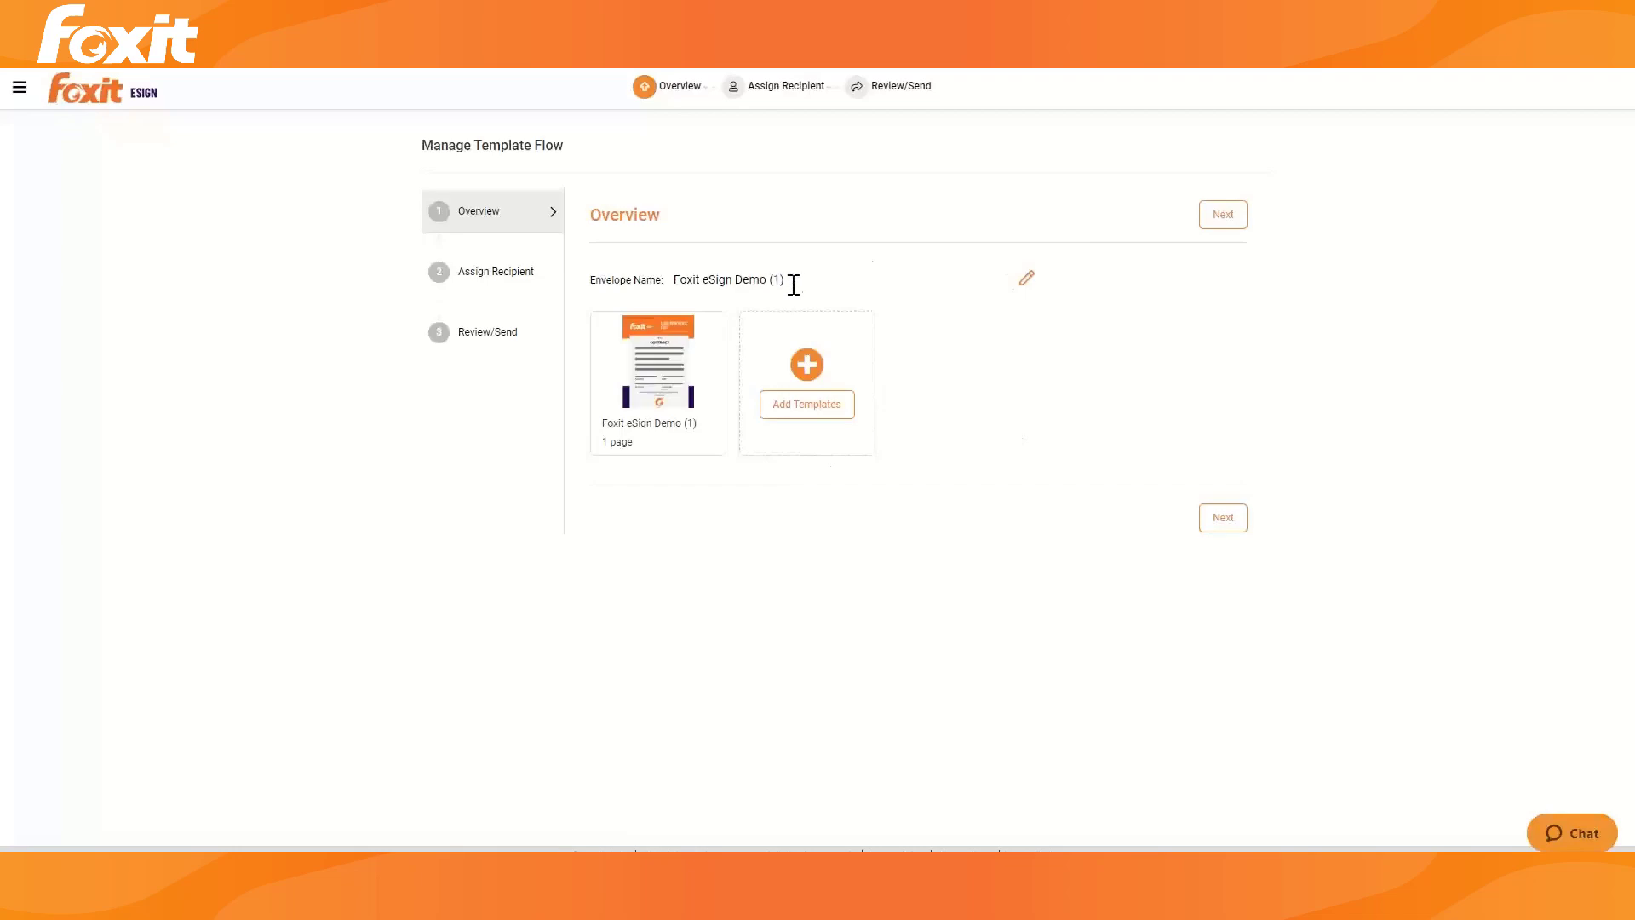
pyautogui.click(1227, 217)
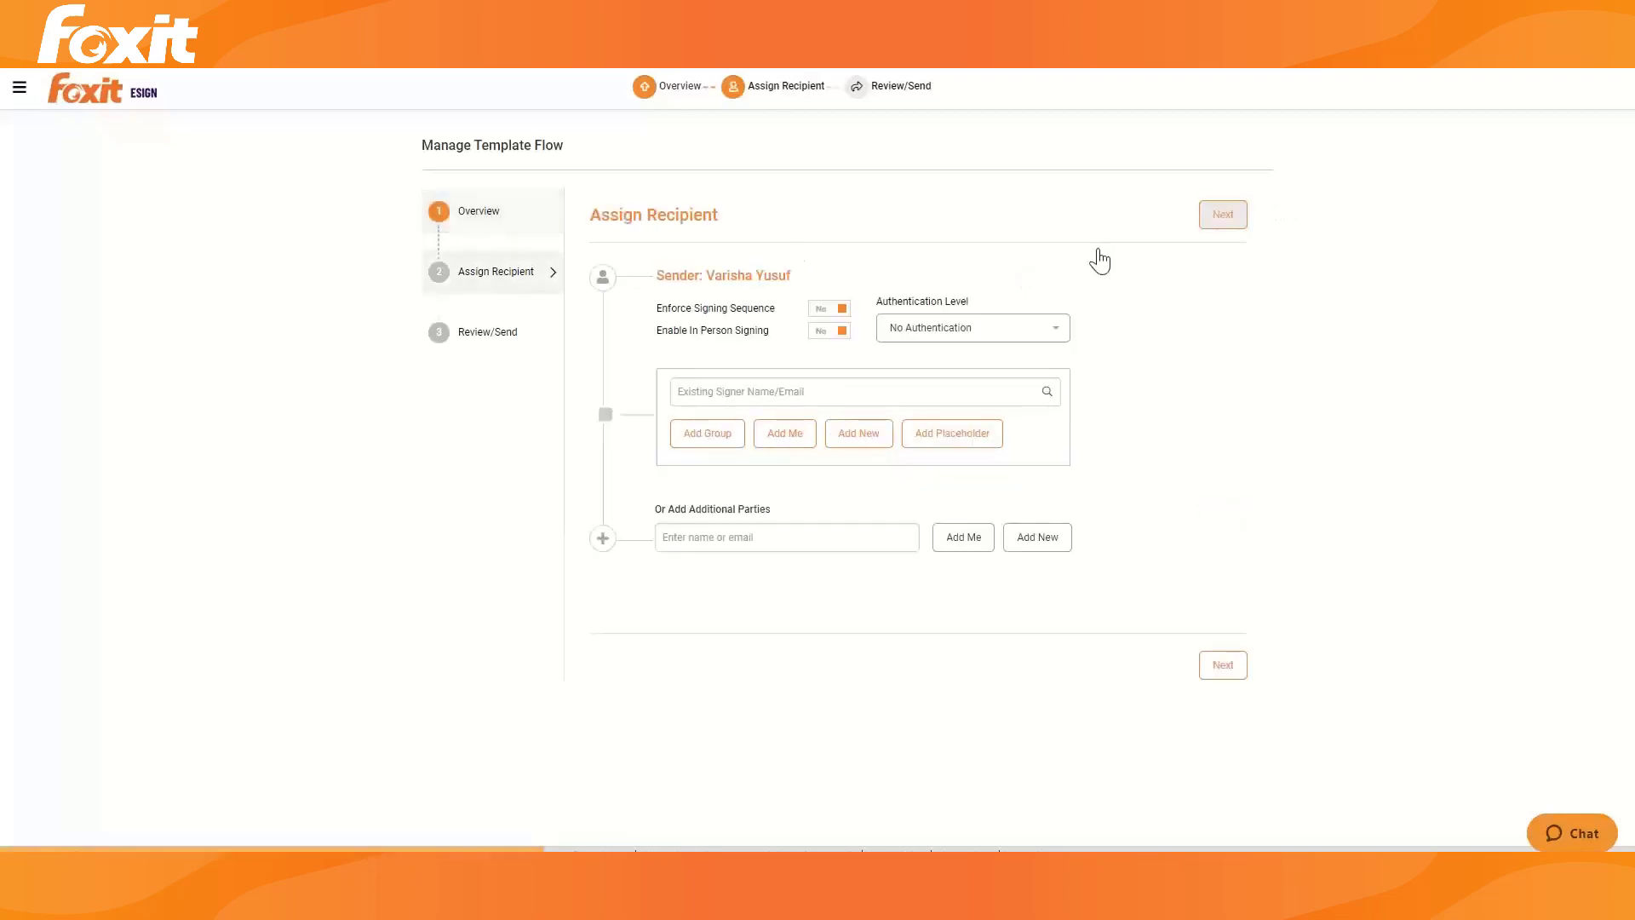
# Assign the email group Test Group 1 as the template's recipient and continue to the bulk file stage
pyautogui.click(731, 436)
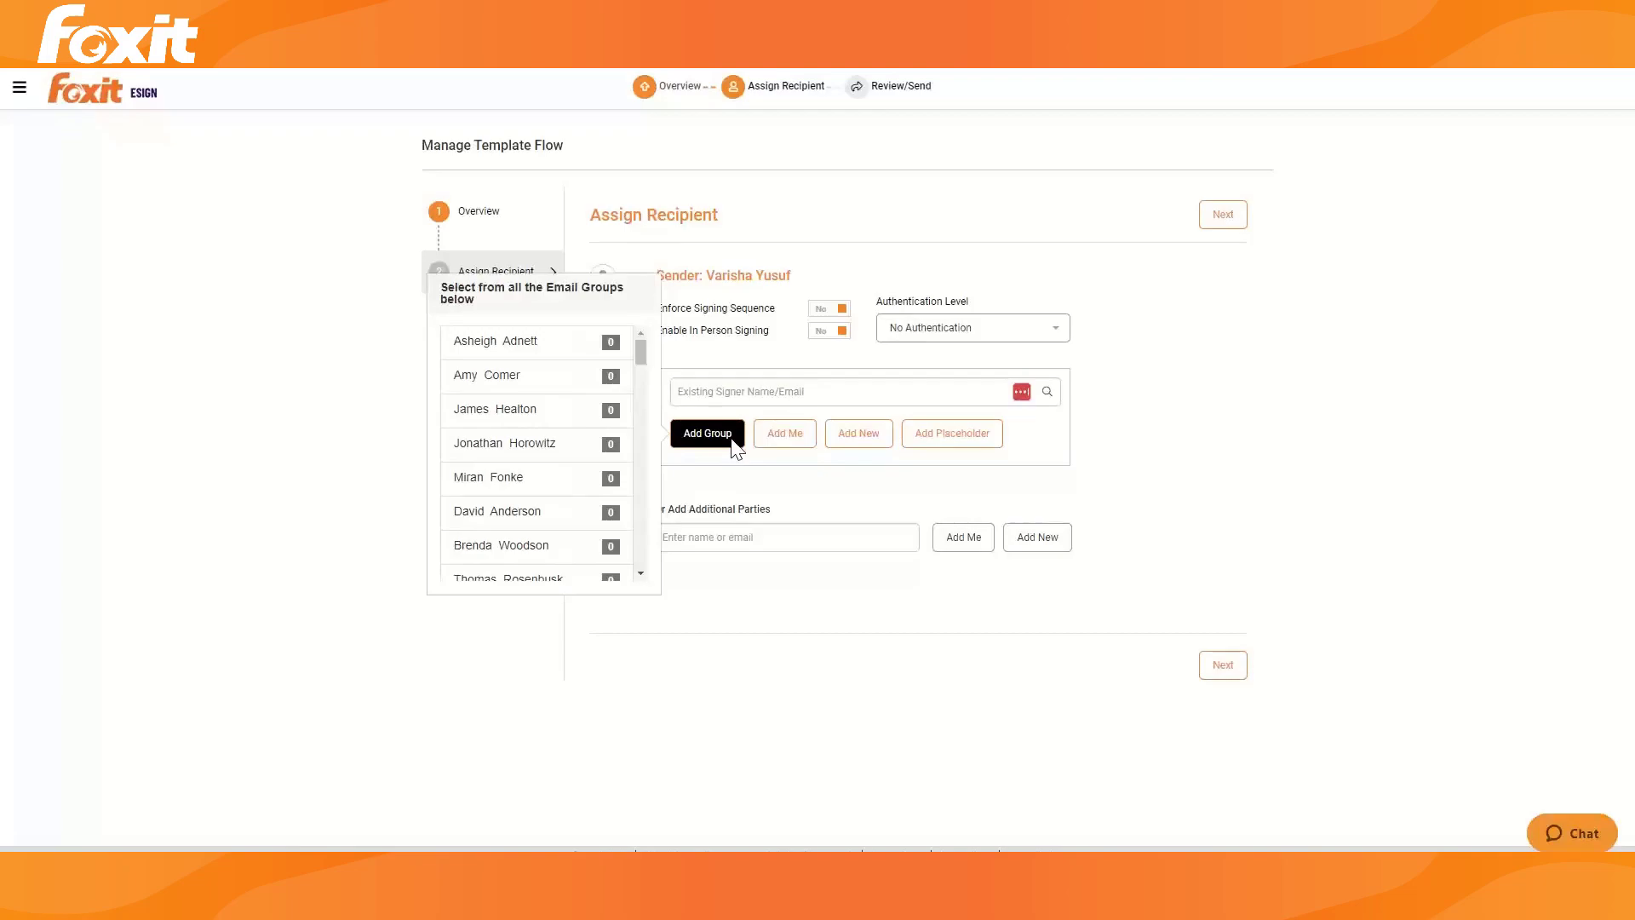
pyautogui.moveTo(644, 353); pyautogui.dragTo(645, 583)
pyautogui.click(524, 530)
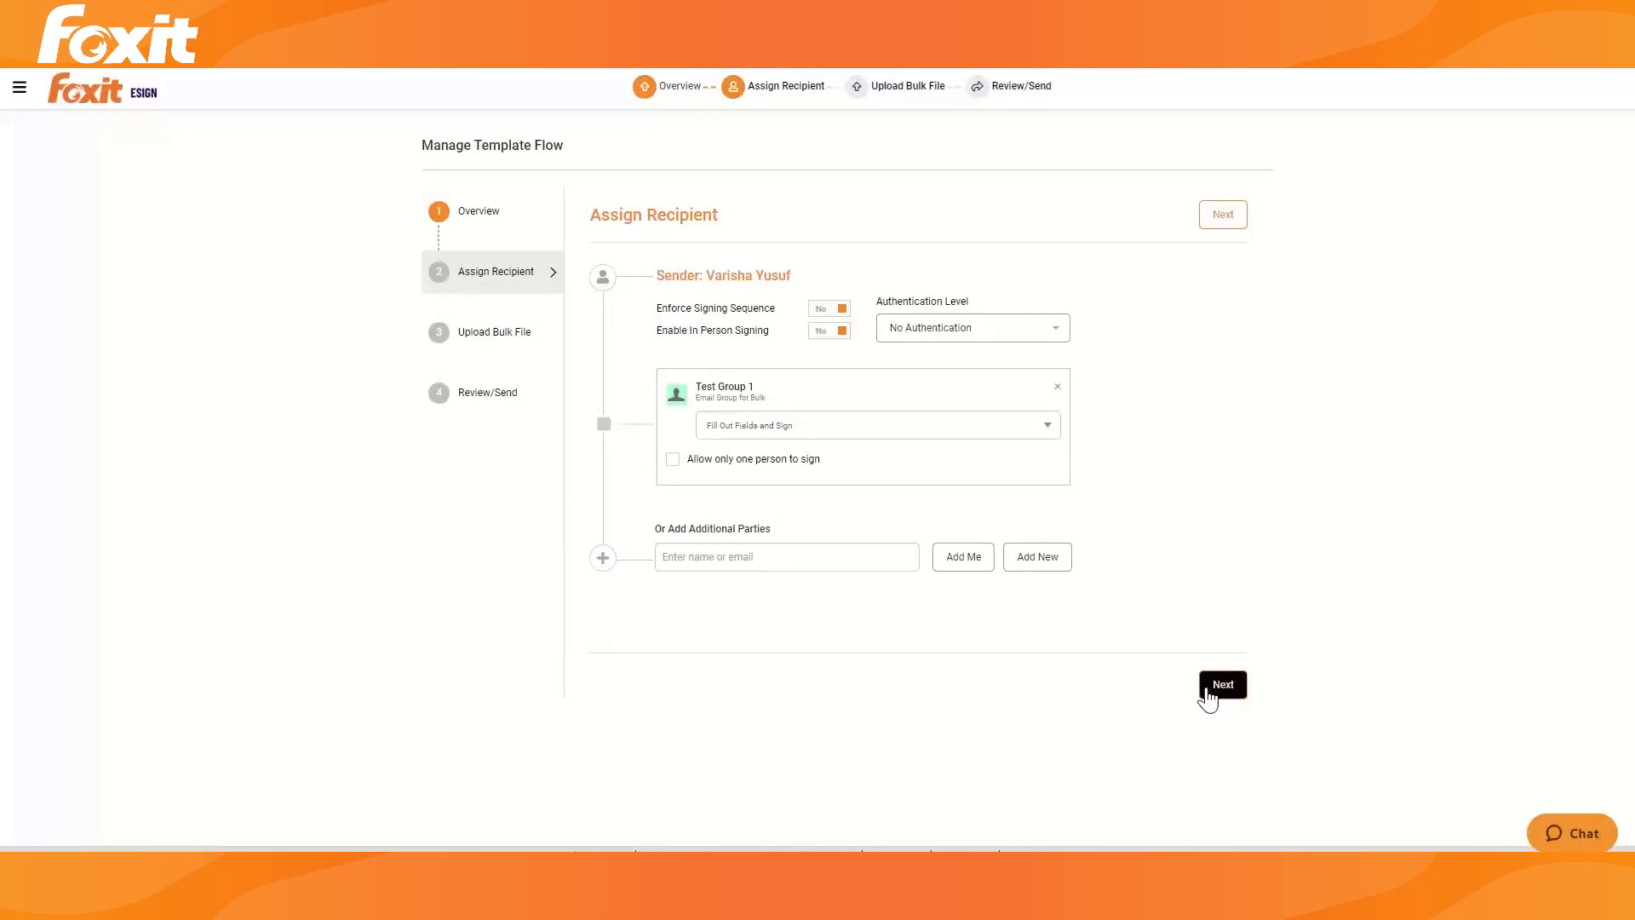
pyautogui.click(1214, 692)
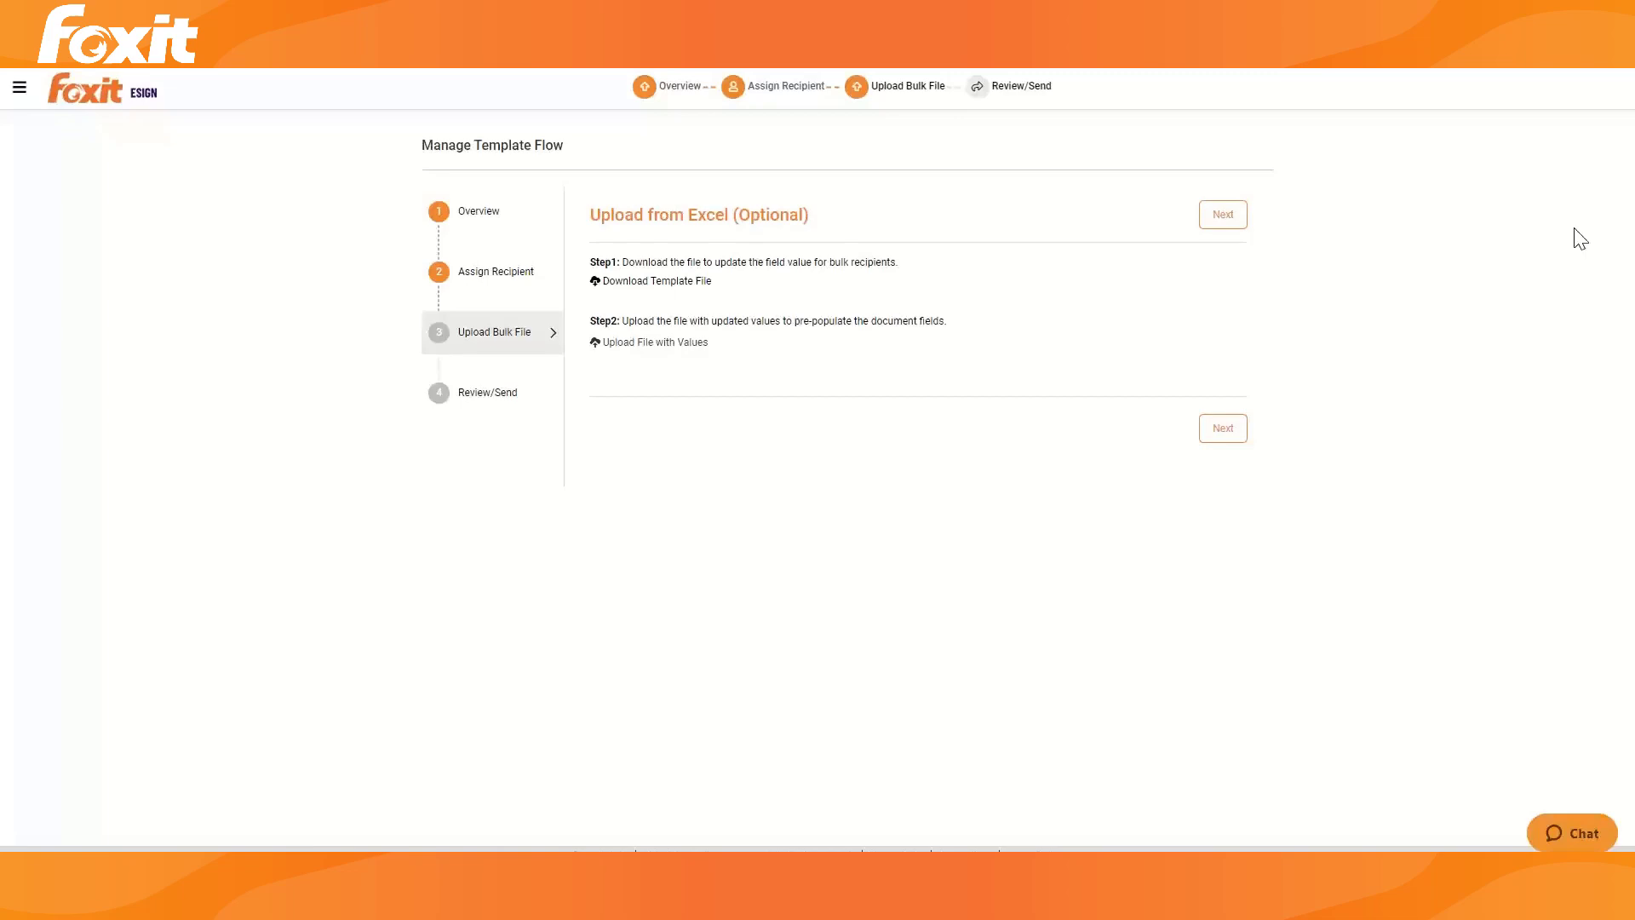
# Skip the optional Excel upload, choose the Default Foxit eSign Email template, and send the bulk envelope
pyautogui.click(1218, 219)
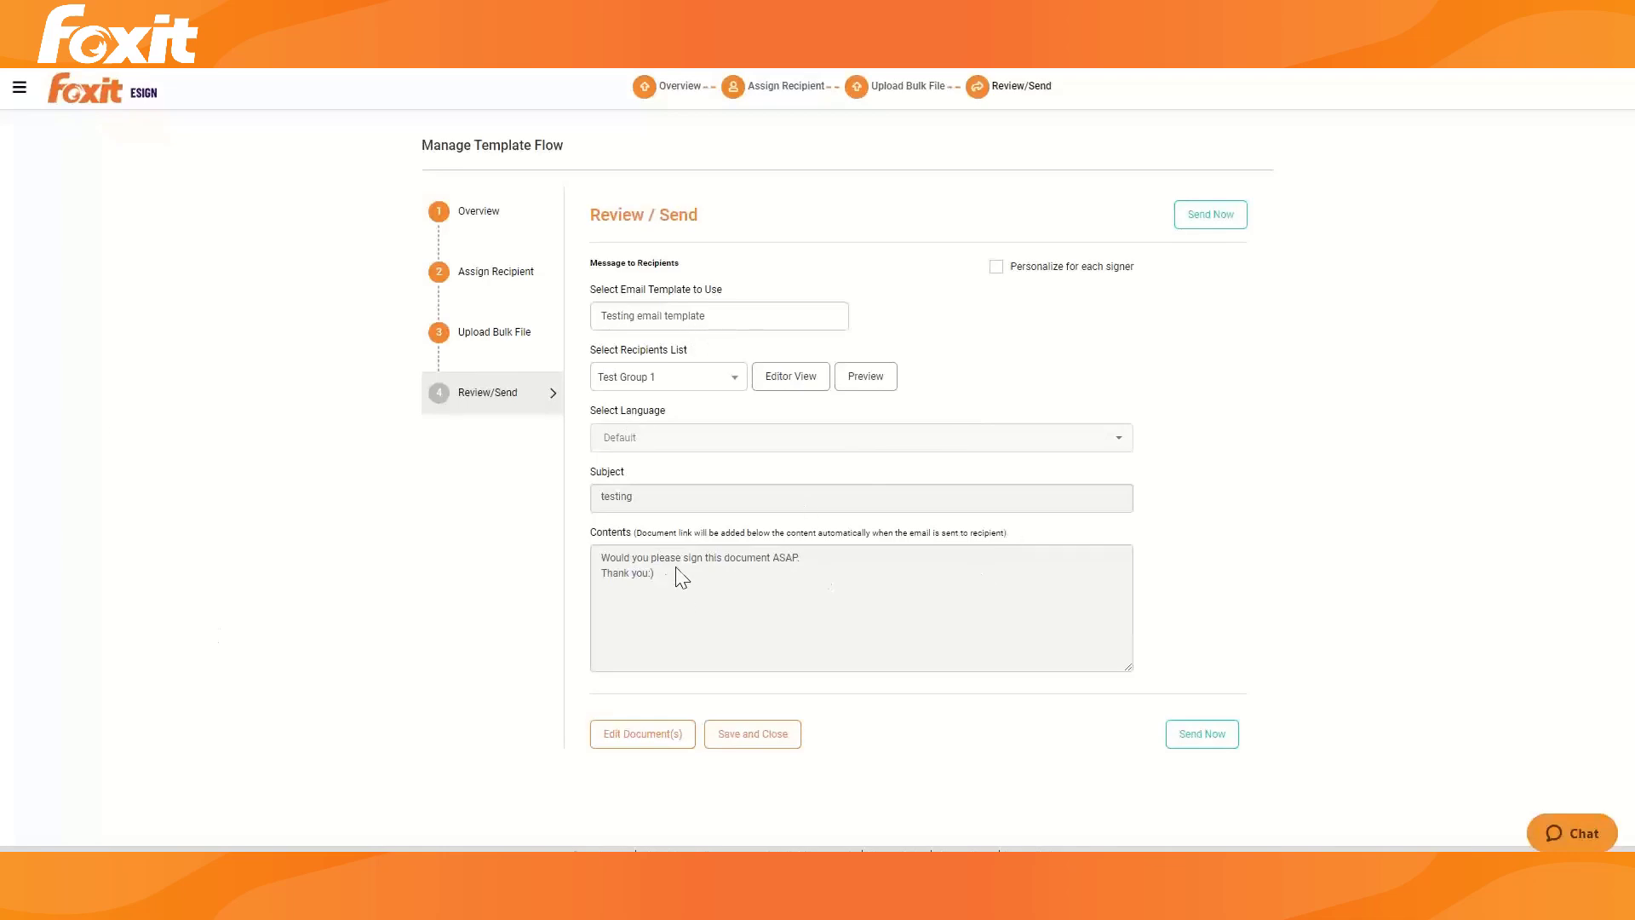
pyautogui.click(750, 324)
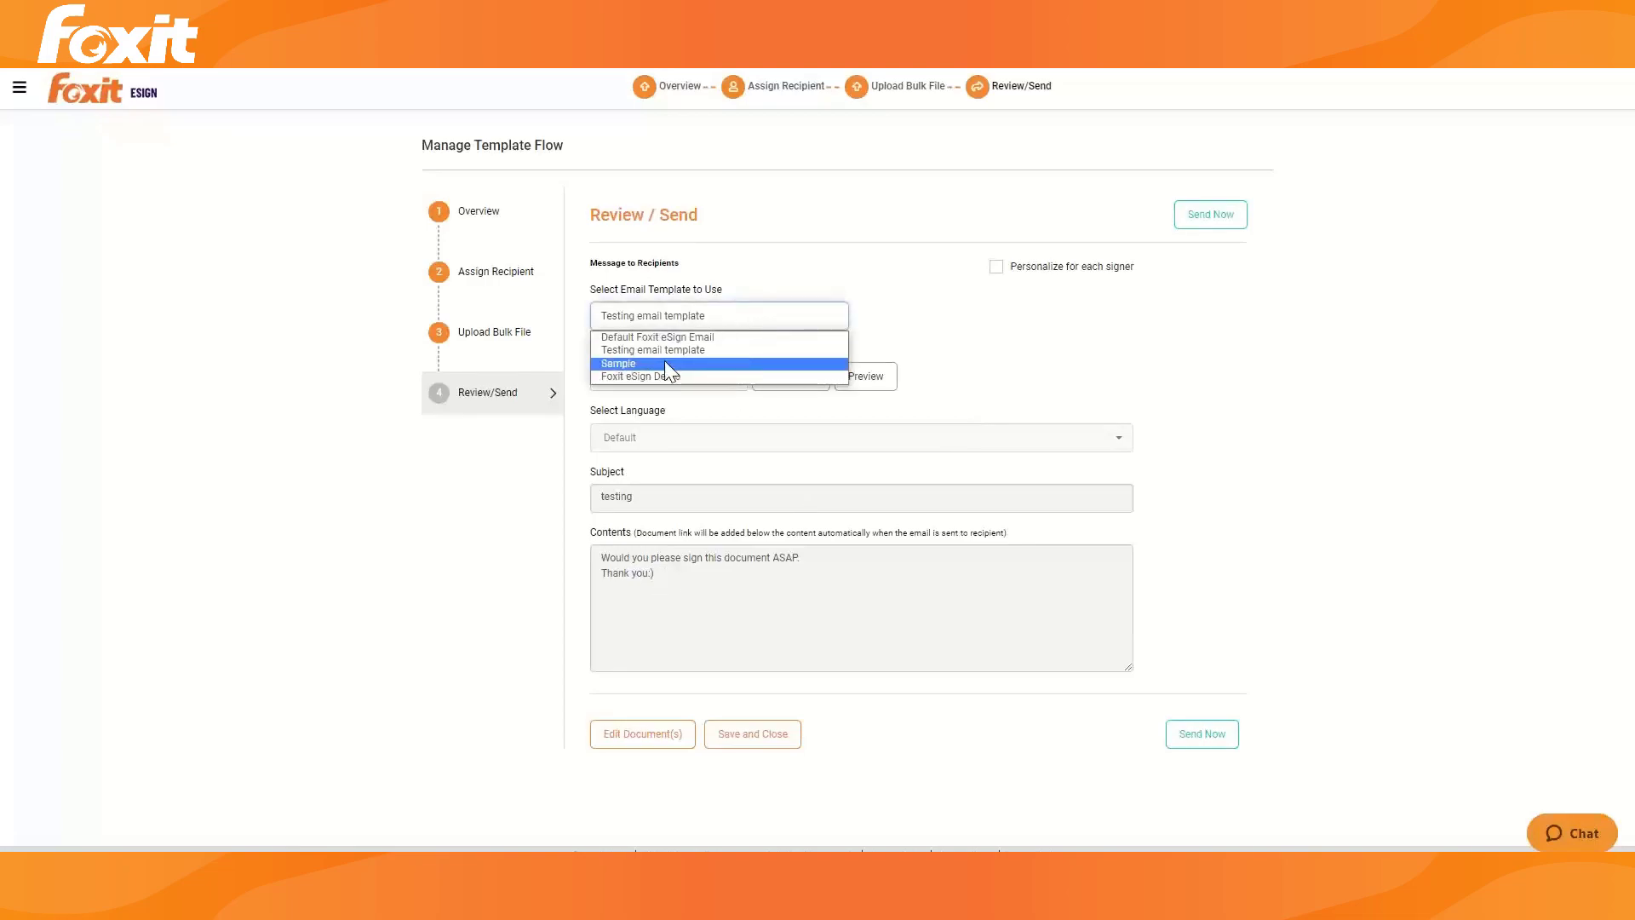
pyautogui.click(670, 339)
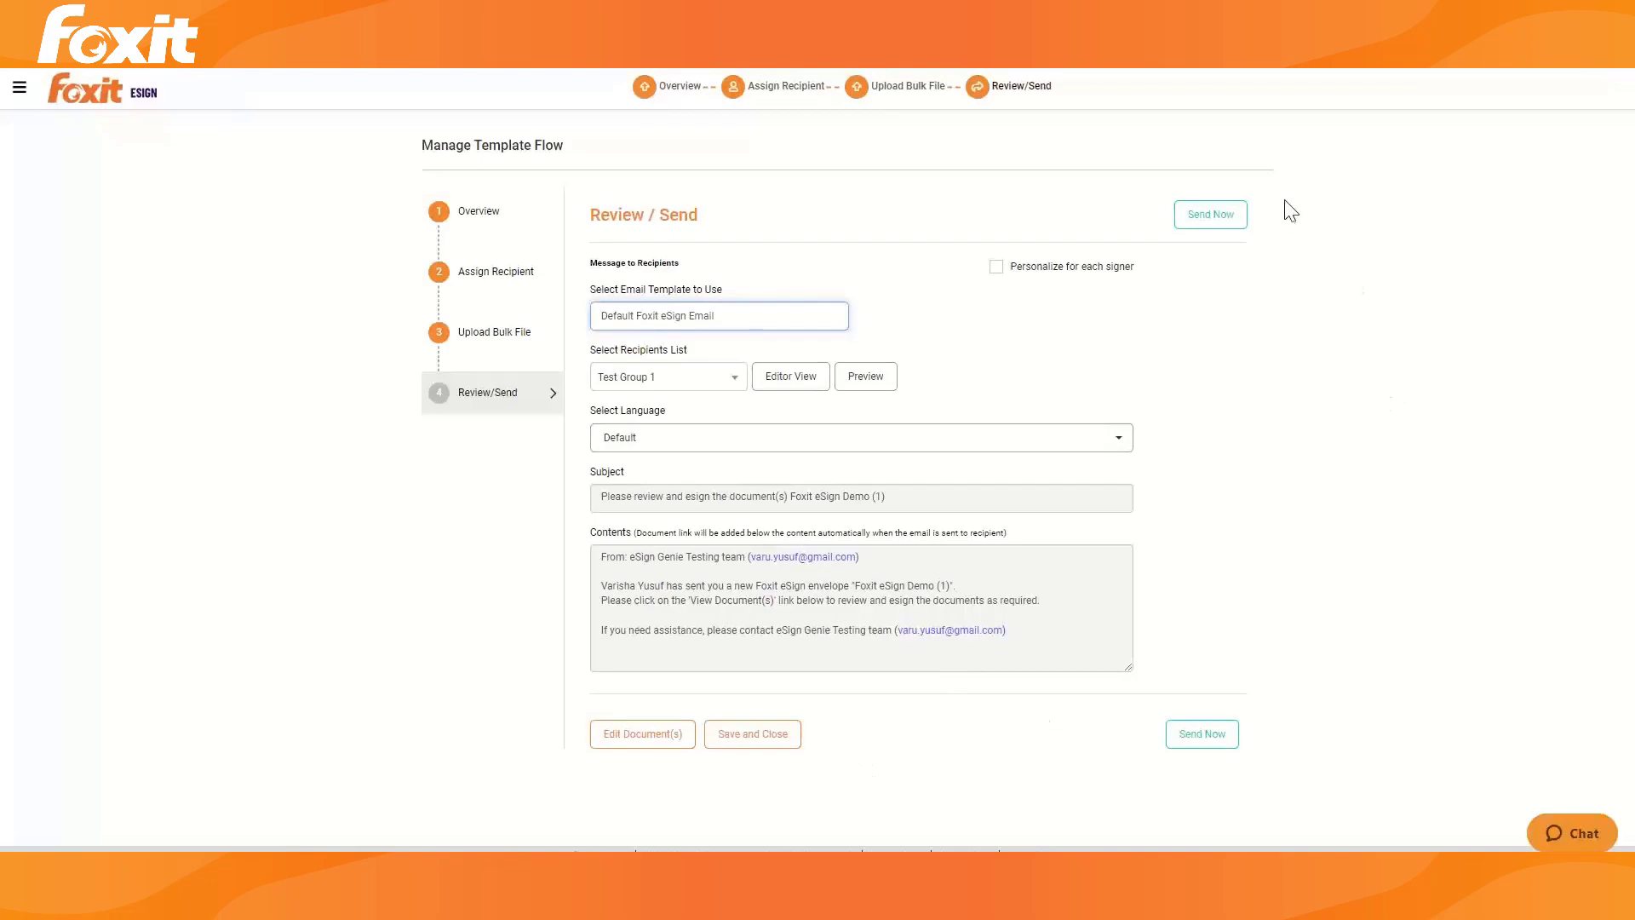
pyautogui.click(1213, 221)
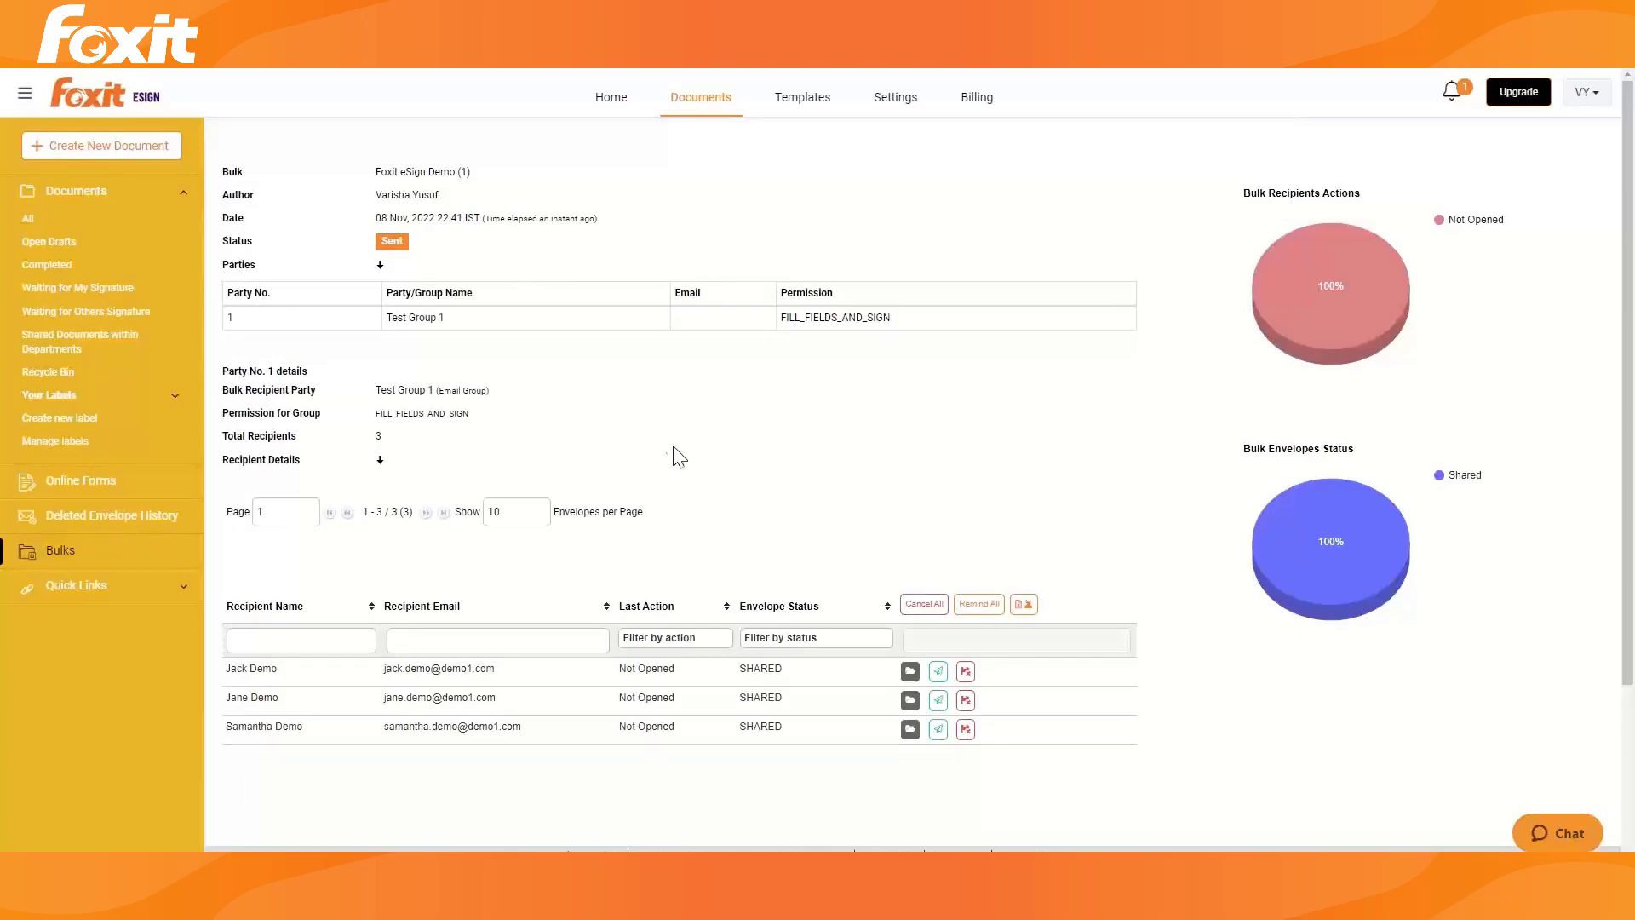
pyautogui.scroll(-3, 710, 665)
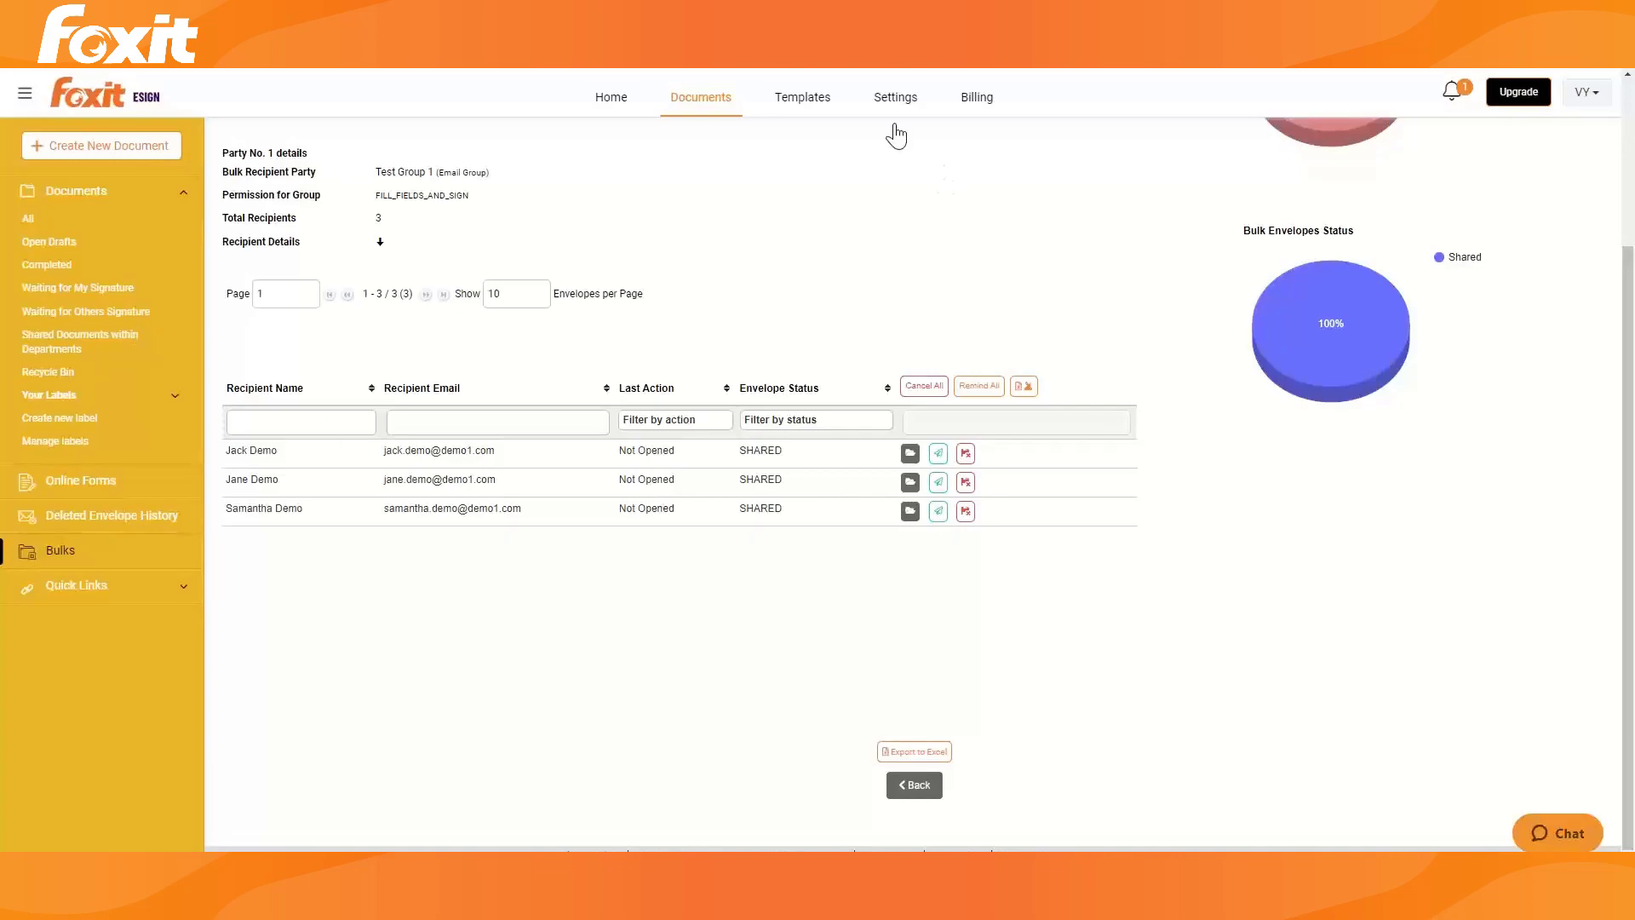
# Copy the distribution link of the newest Foxit eSign Demo online form and open it in a new browser tab
pyautogui.click(77, 490)
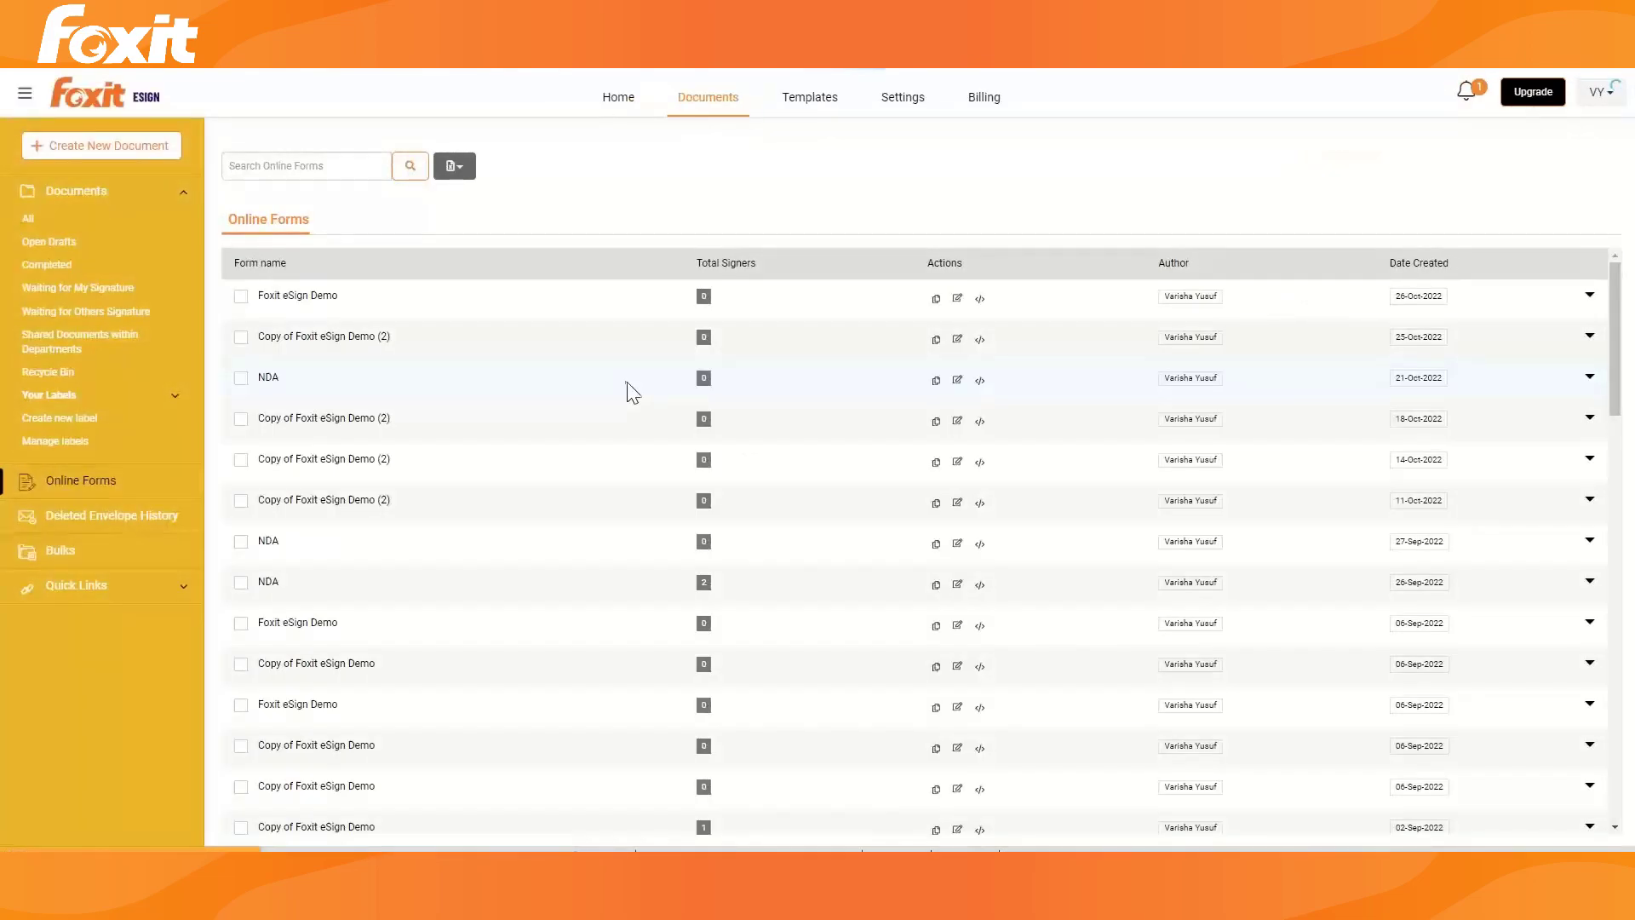
pyautogui.click(979, 299)
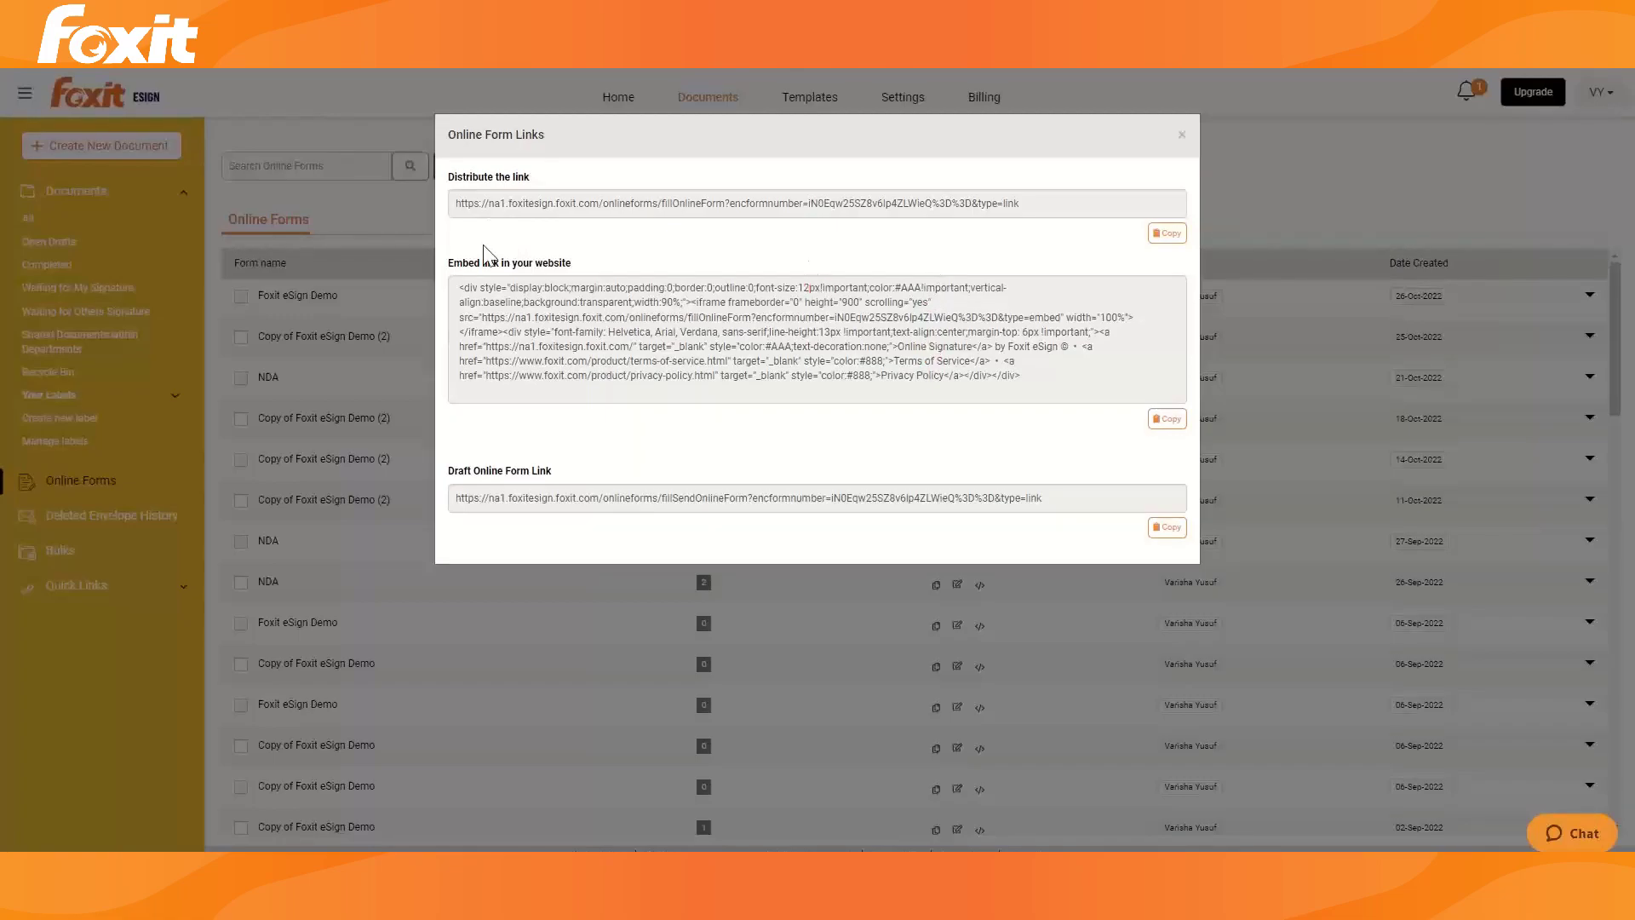
pyautogui.click(1167, 232)
pyautogui.hotkey('ctrl', 't')
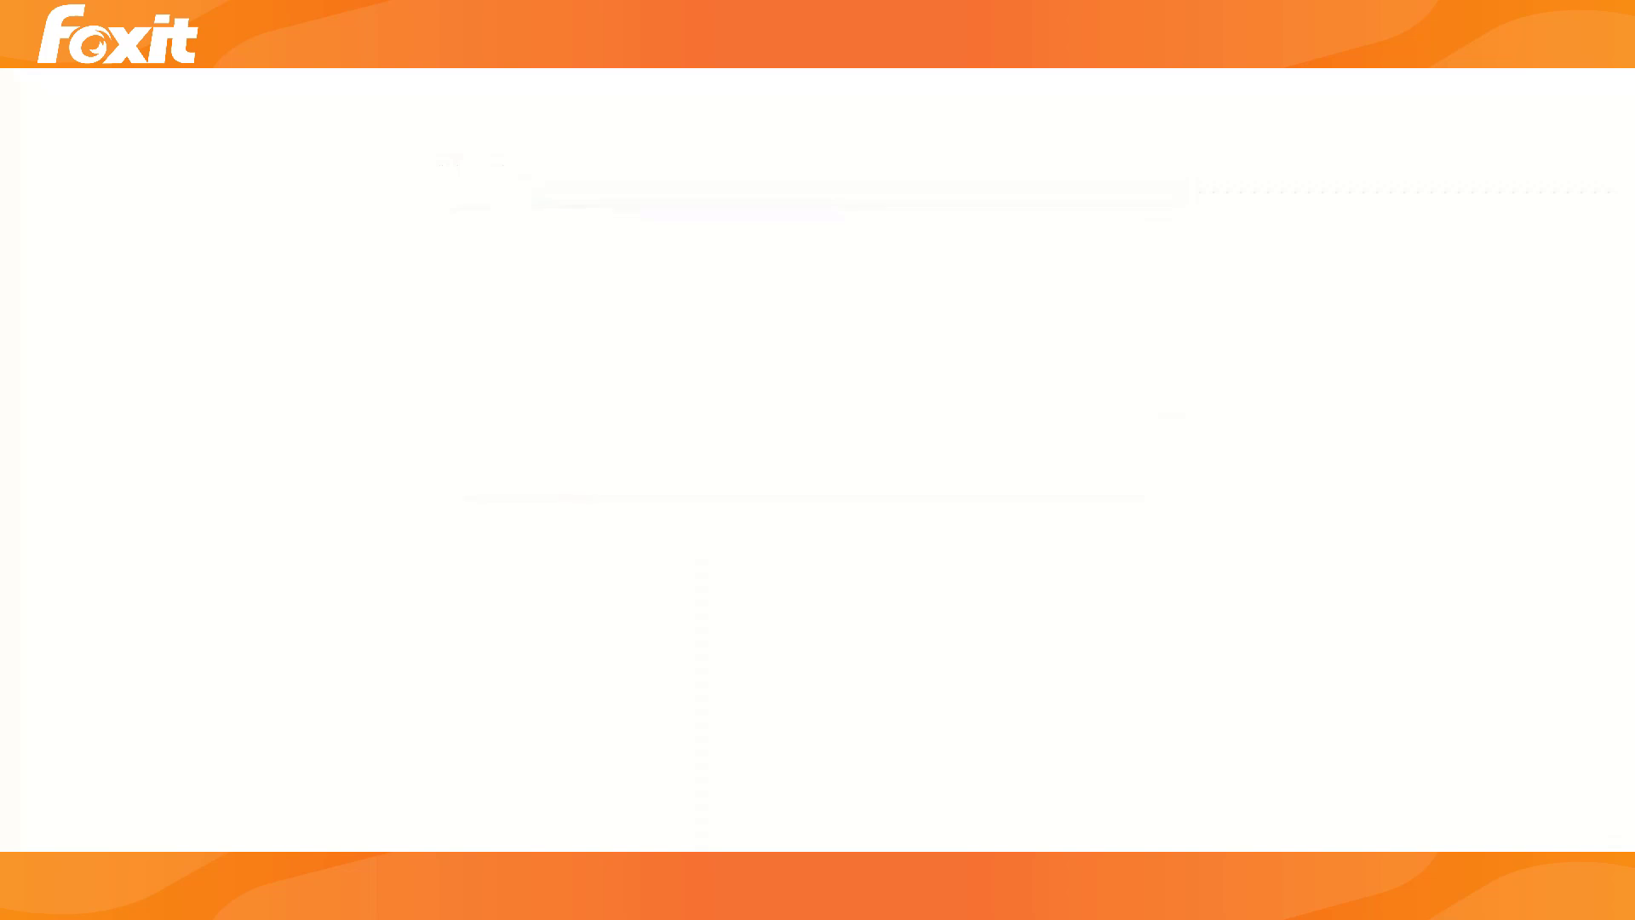
pyautogui.hotkey('ctrl', 'v')
pyautogui.press('Return')
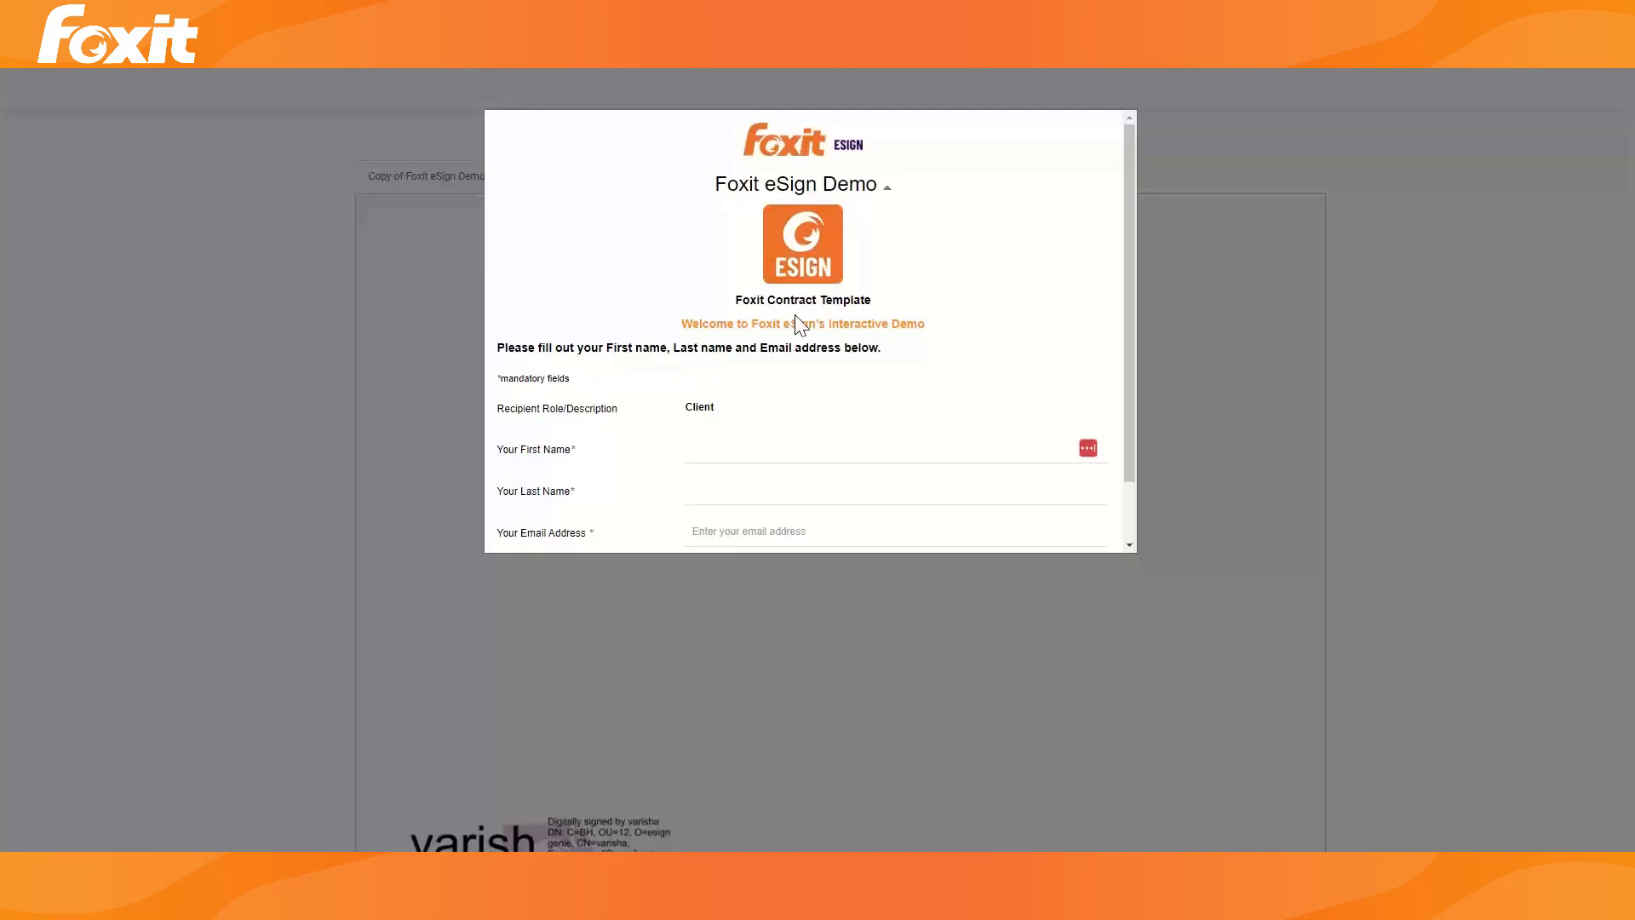
pyautogui.scroll(-2, 801, 354)
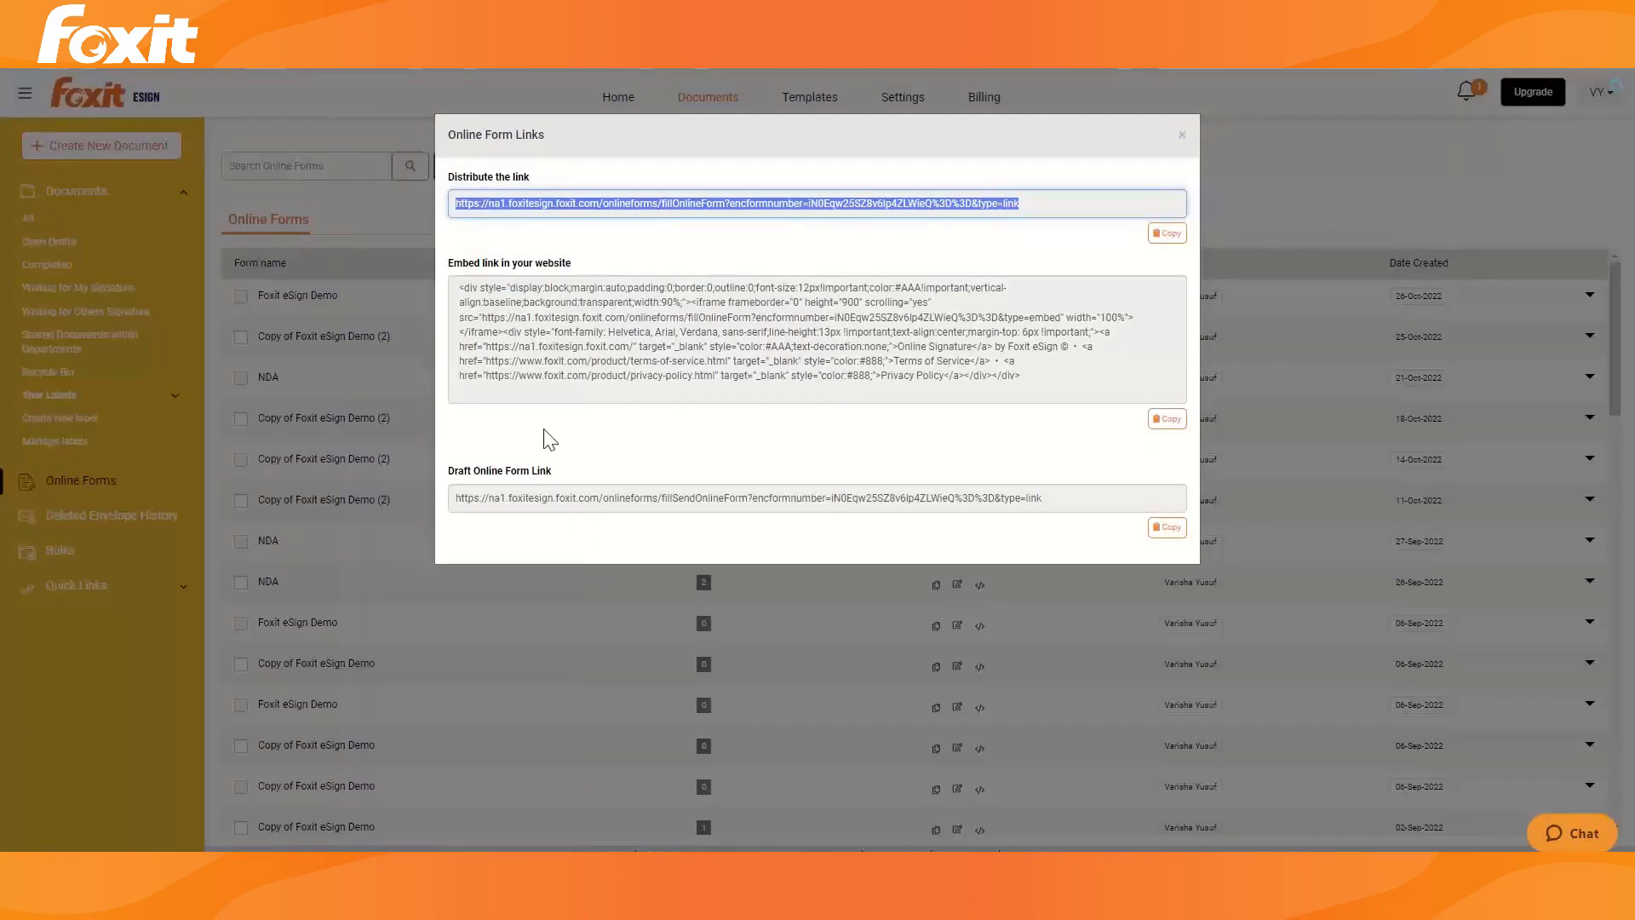
# Leave only Foxit eSign Demo (1) selected in My Templates and create an online form from it
pyautogui.click(386, 221)
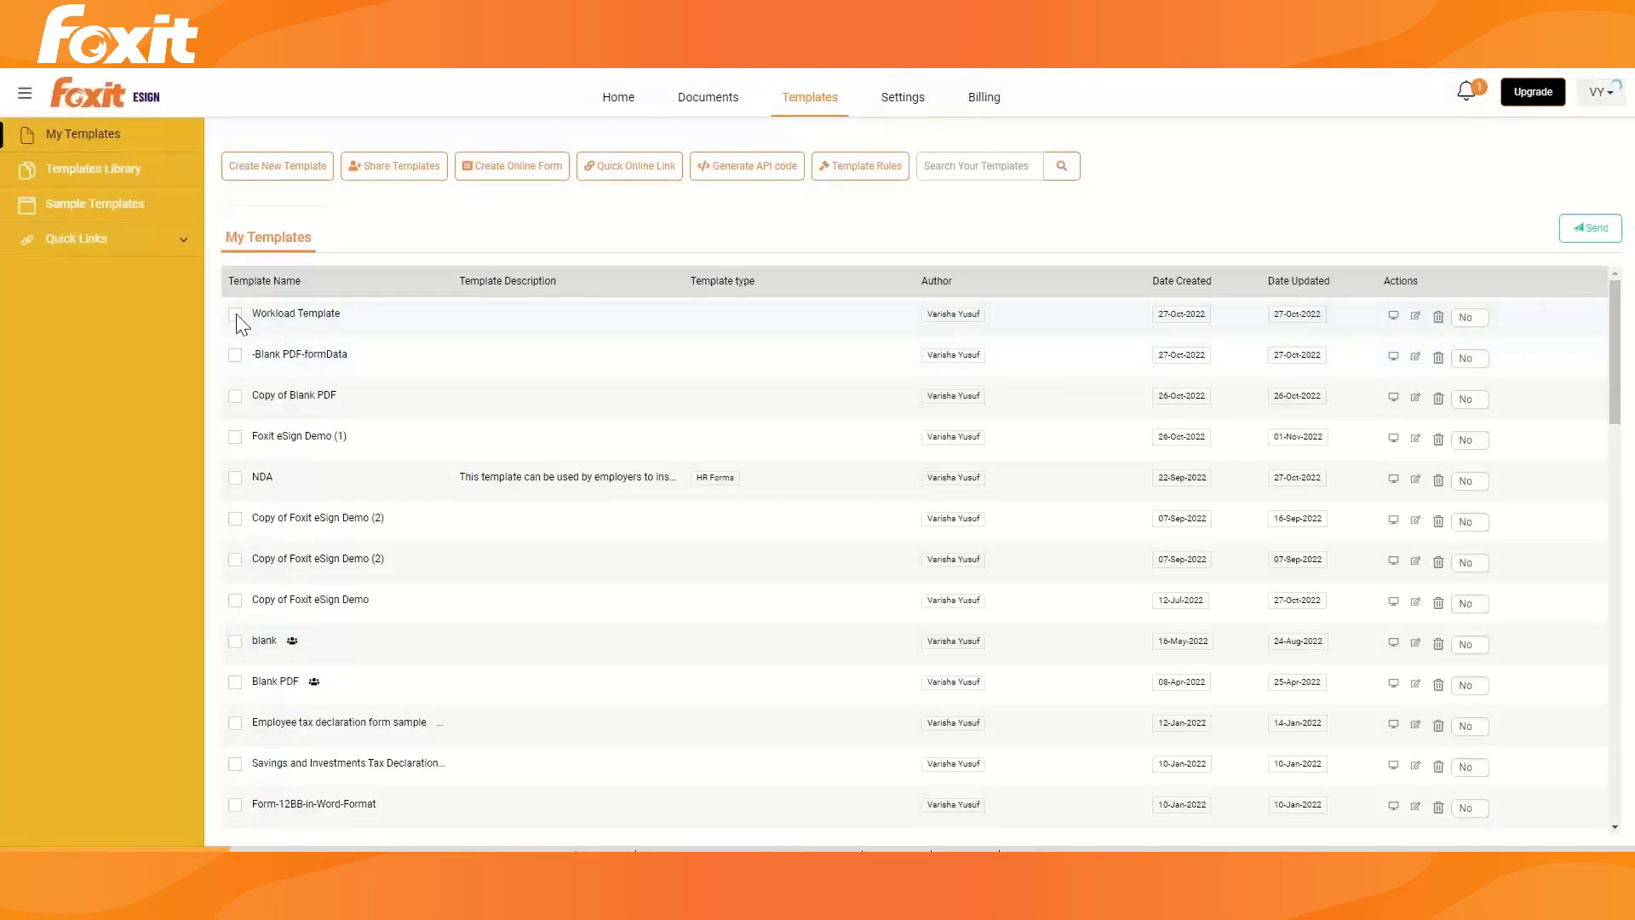
pyautogui.click(235, 355)
pyautogui.click(236, 396)
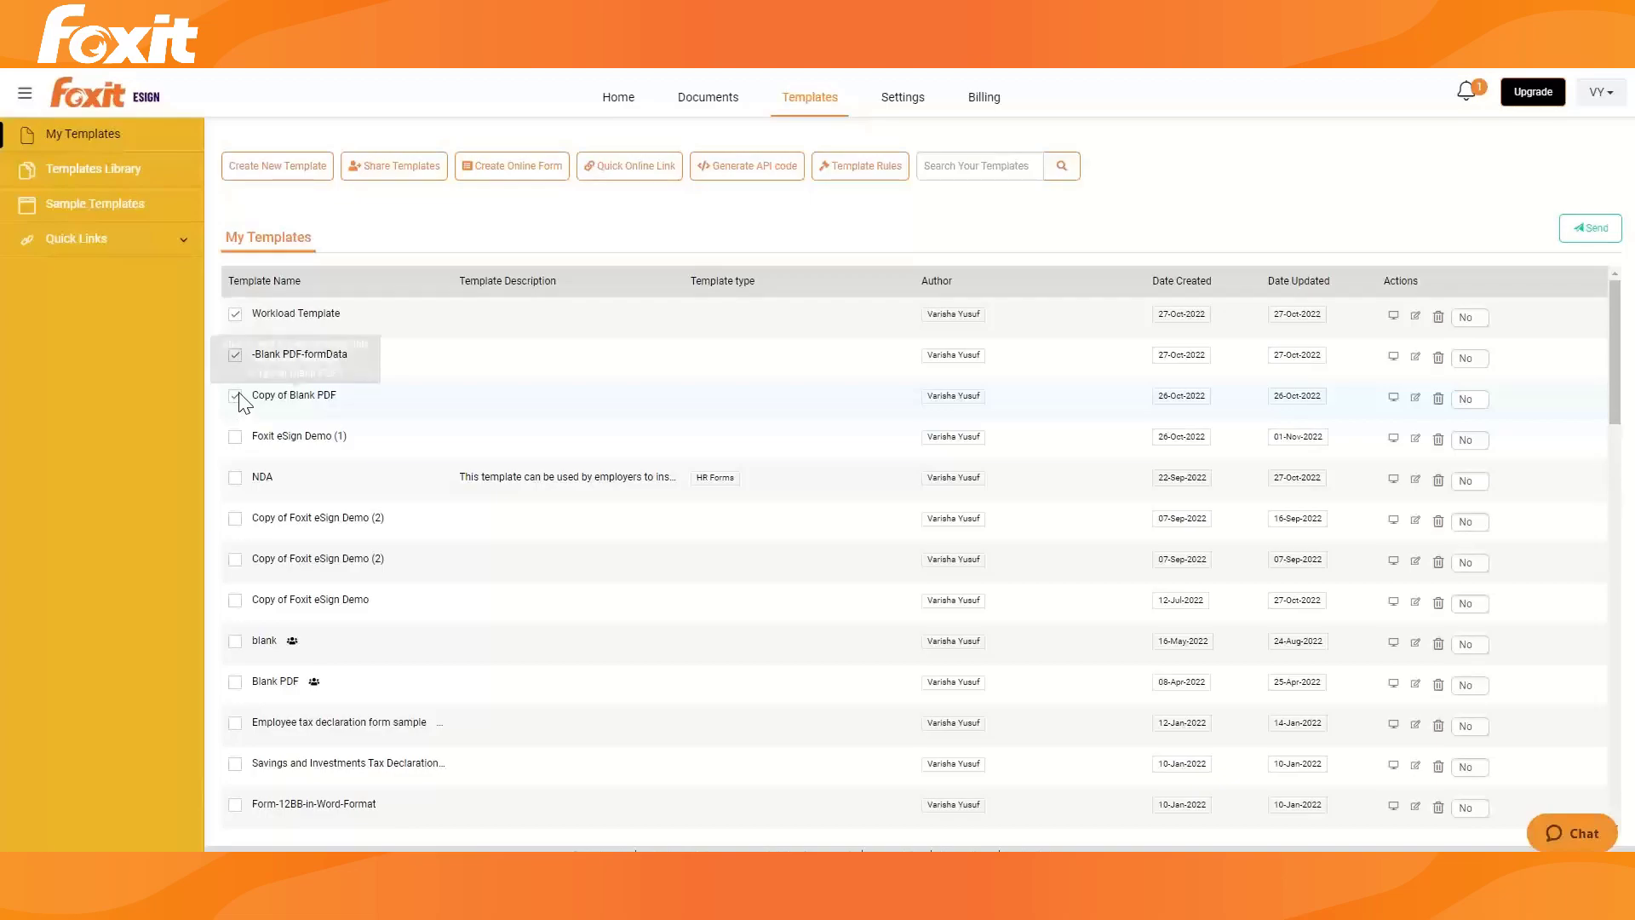
pyautogui.click(235, 436)
pyautogui.click(235, 396)
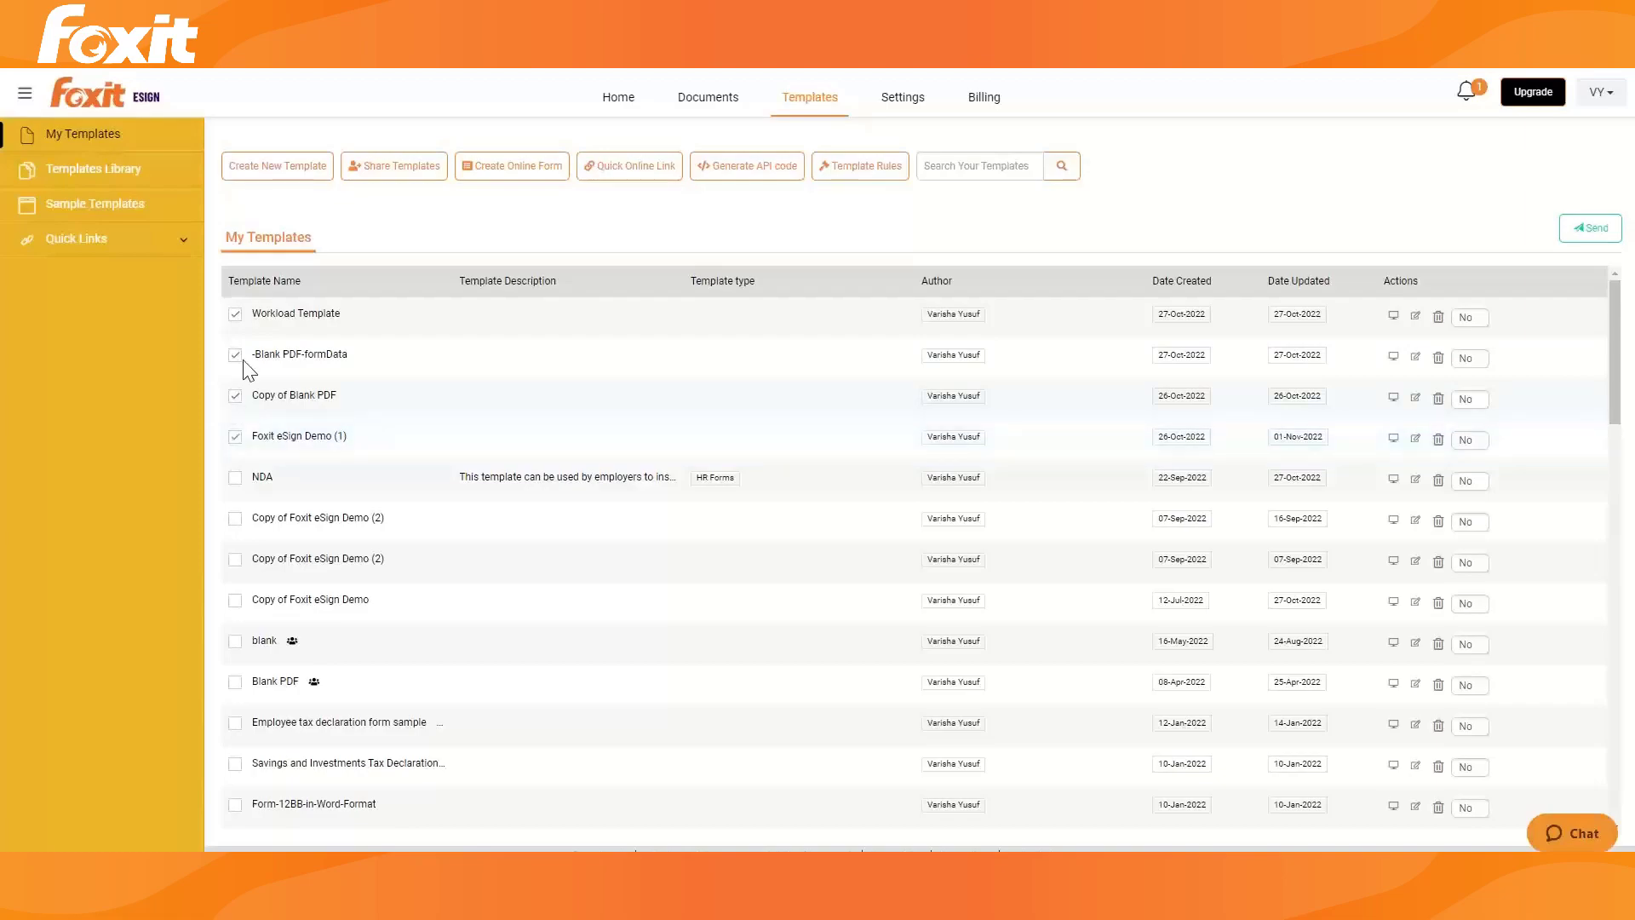
pyautogui.click(232, 357)
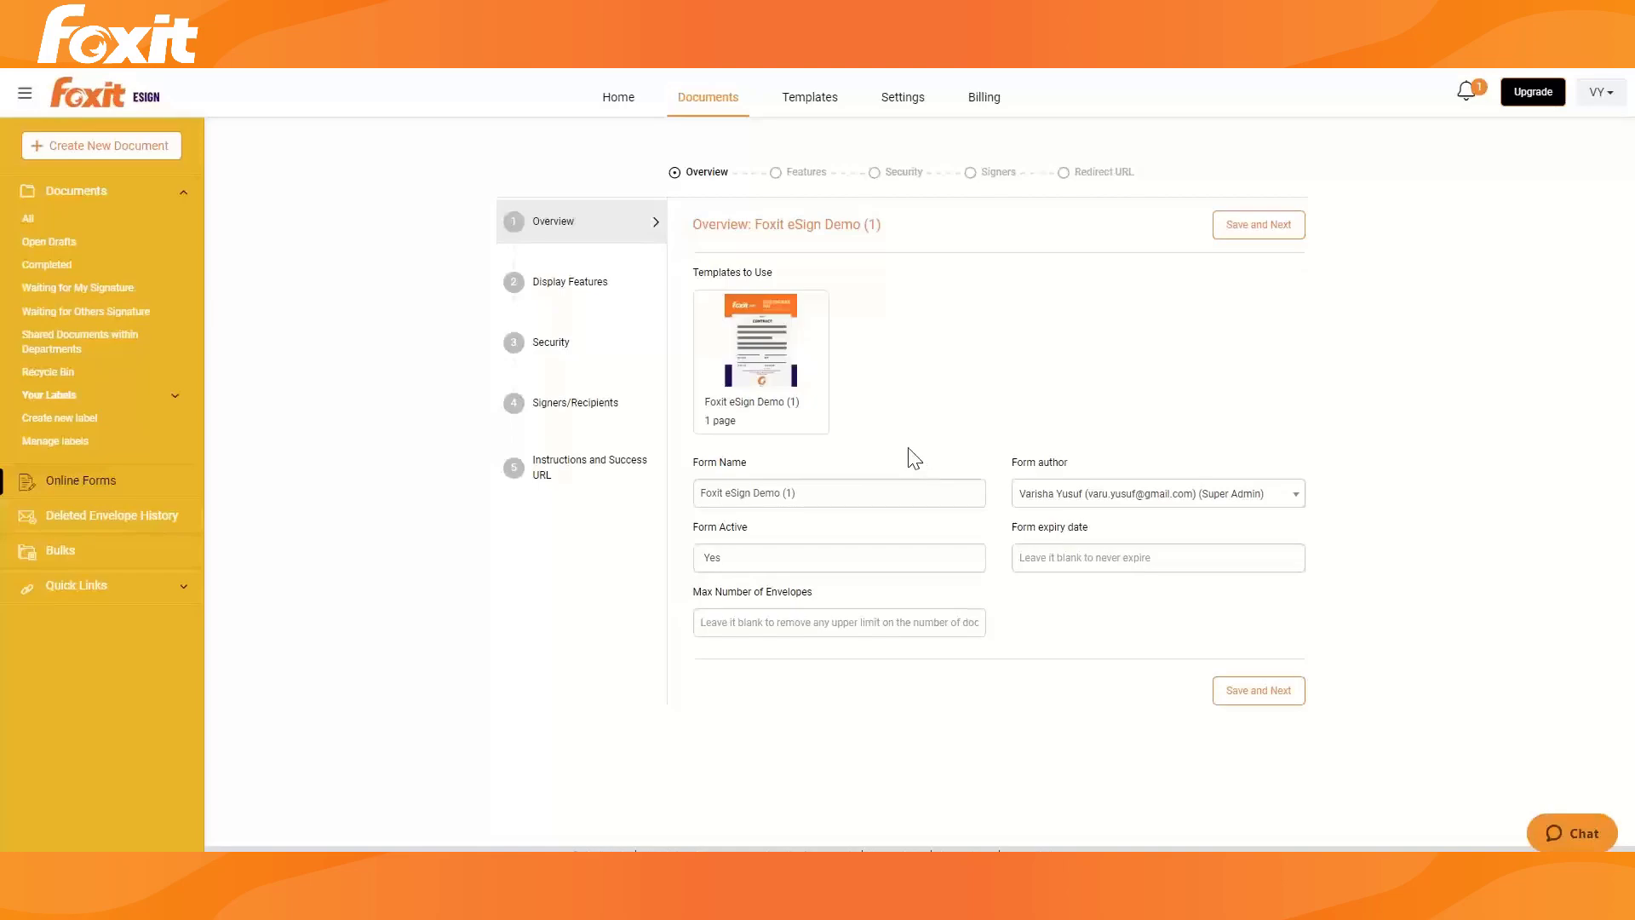
# Check the Form author and Form Active choices in the new online form's overview
pyautogui.moveTo(796, 401); pyautogui.dragTo(737, 394)
pyautogui.click(1097, 503)
pyautogui.click(1096, 502)
pyautogui.click(806, 564)
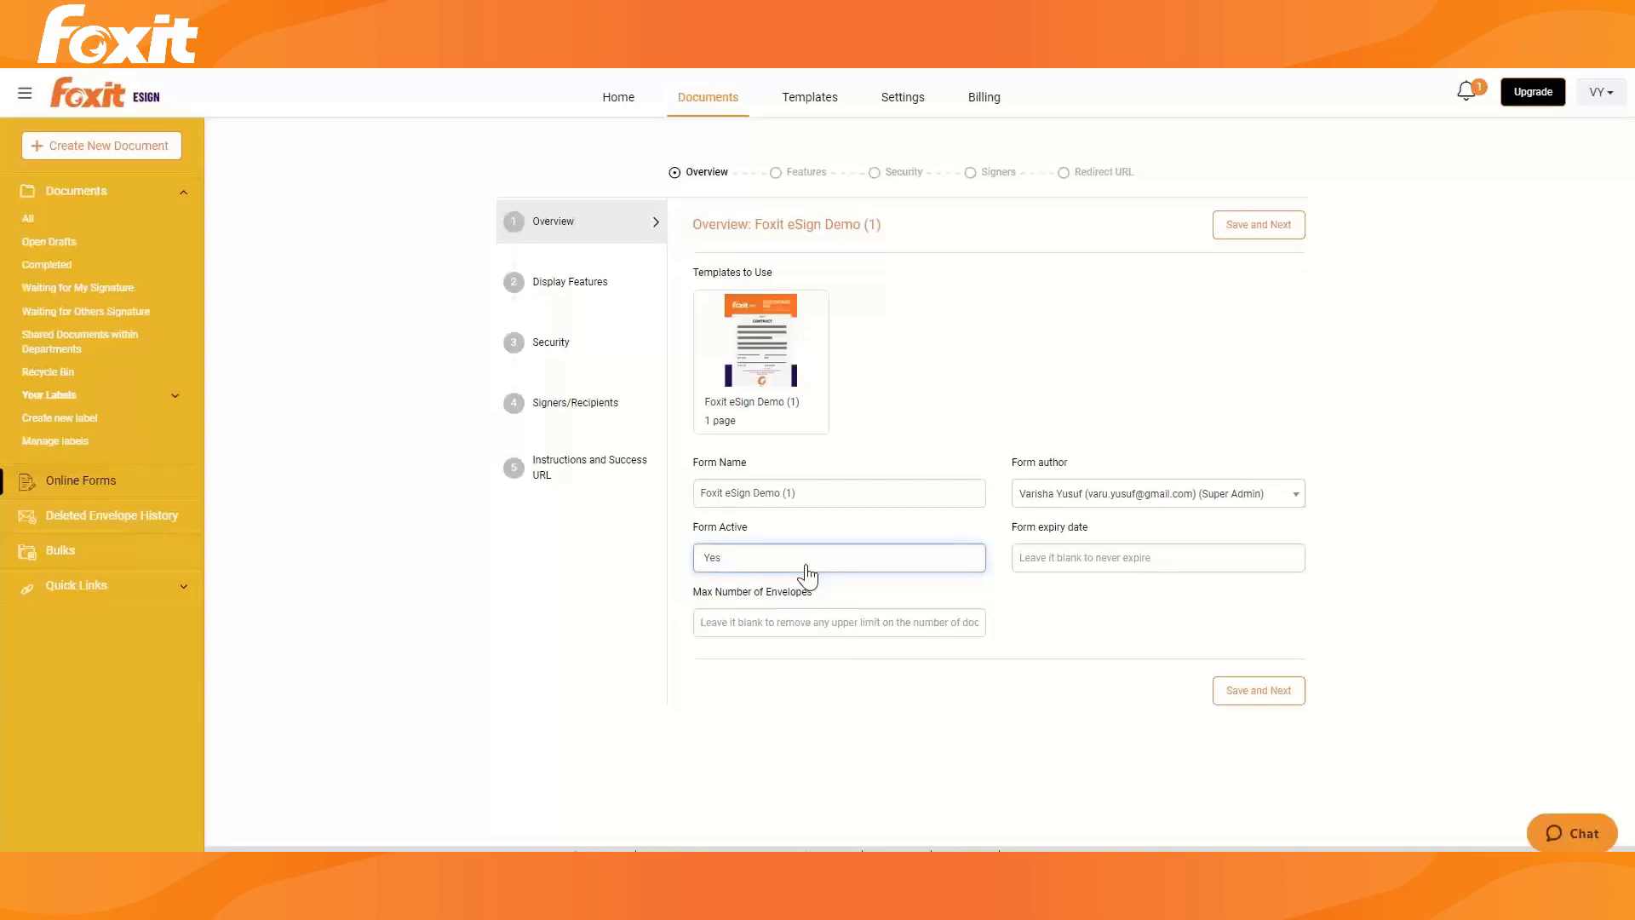
pyautogui.click(805, 565)
pyautogui.click(803, 565)
# Clear the form expiry date so the online form never expires, and save the overview settings
pyautogui.click(1183, 559)
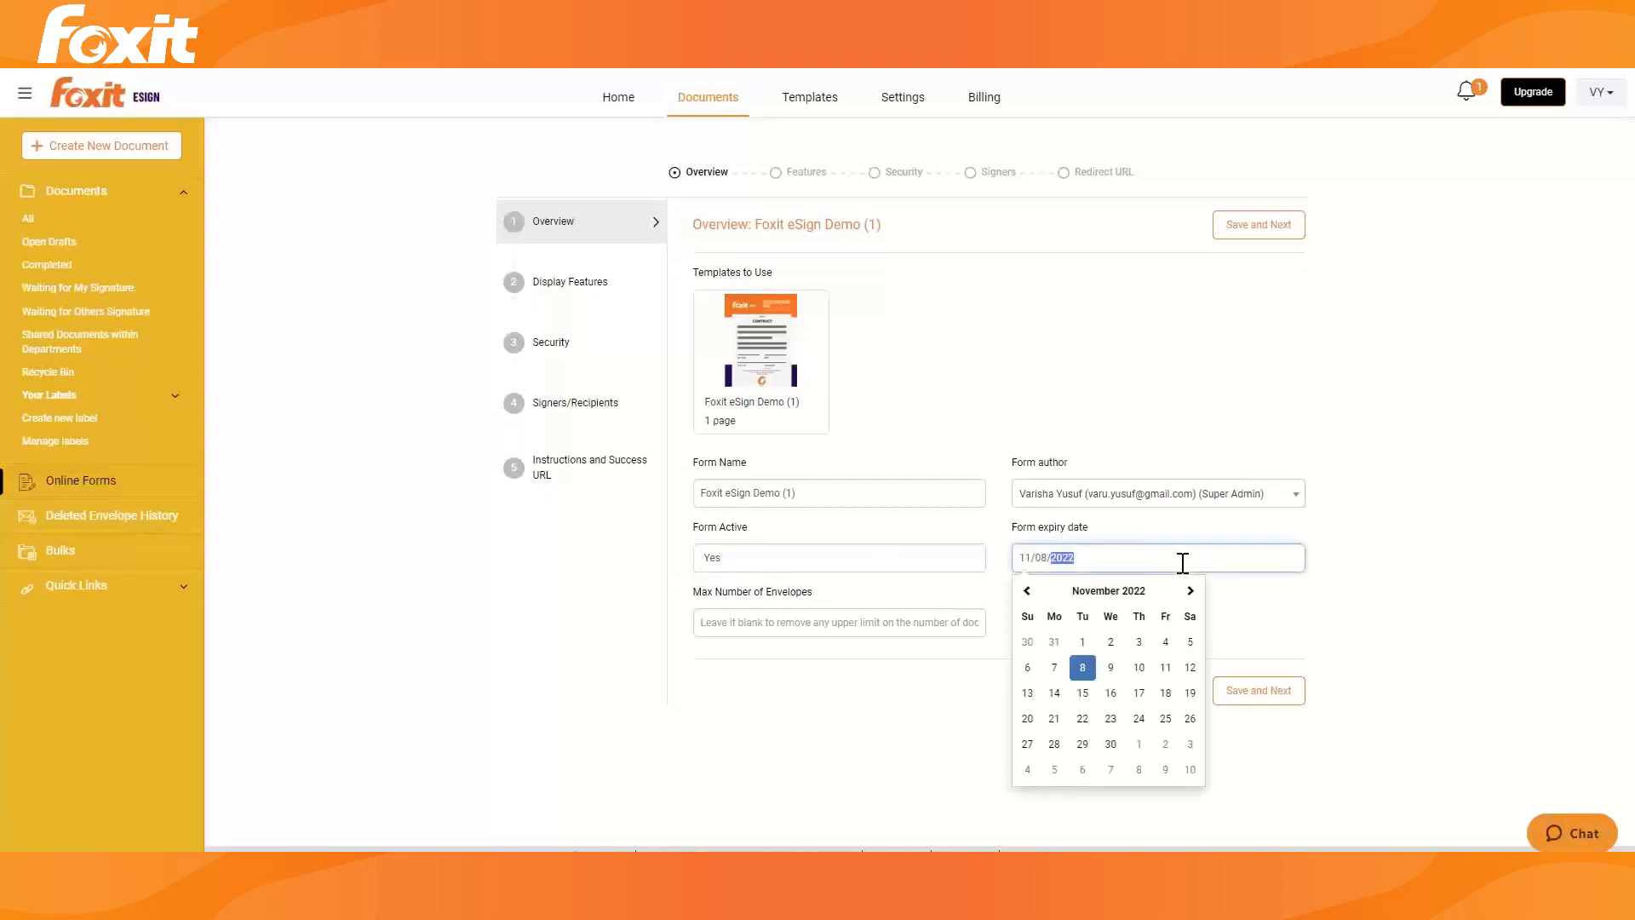
pyautogui.click(1138, 557)
pyautogui.press('BackSpace')
pyautogui.press('BackSpace')
pyautogui.press('BackSpace')
pyautogui.press('BackSpace')
pyautogui.press('BackSpace')
pyautogui.press('BackSpace')
pyautogui.press('BackSpace')
pyautogui.press('BackSpace')
pyautogui.press('BackSpace')
pyautogui.click(851, 766)
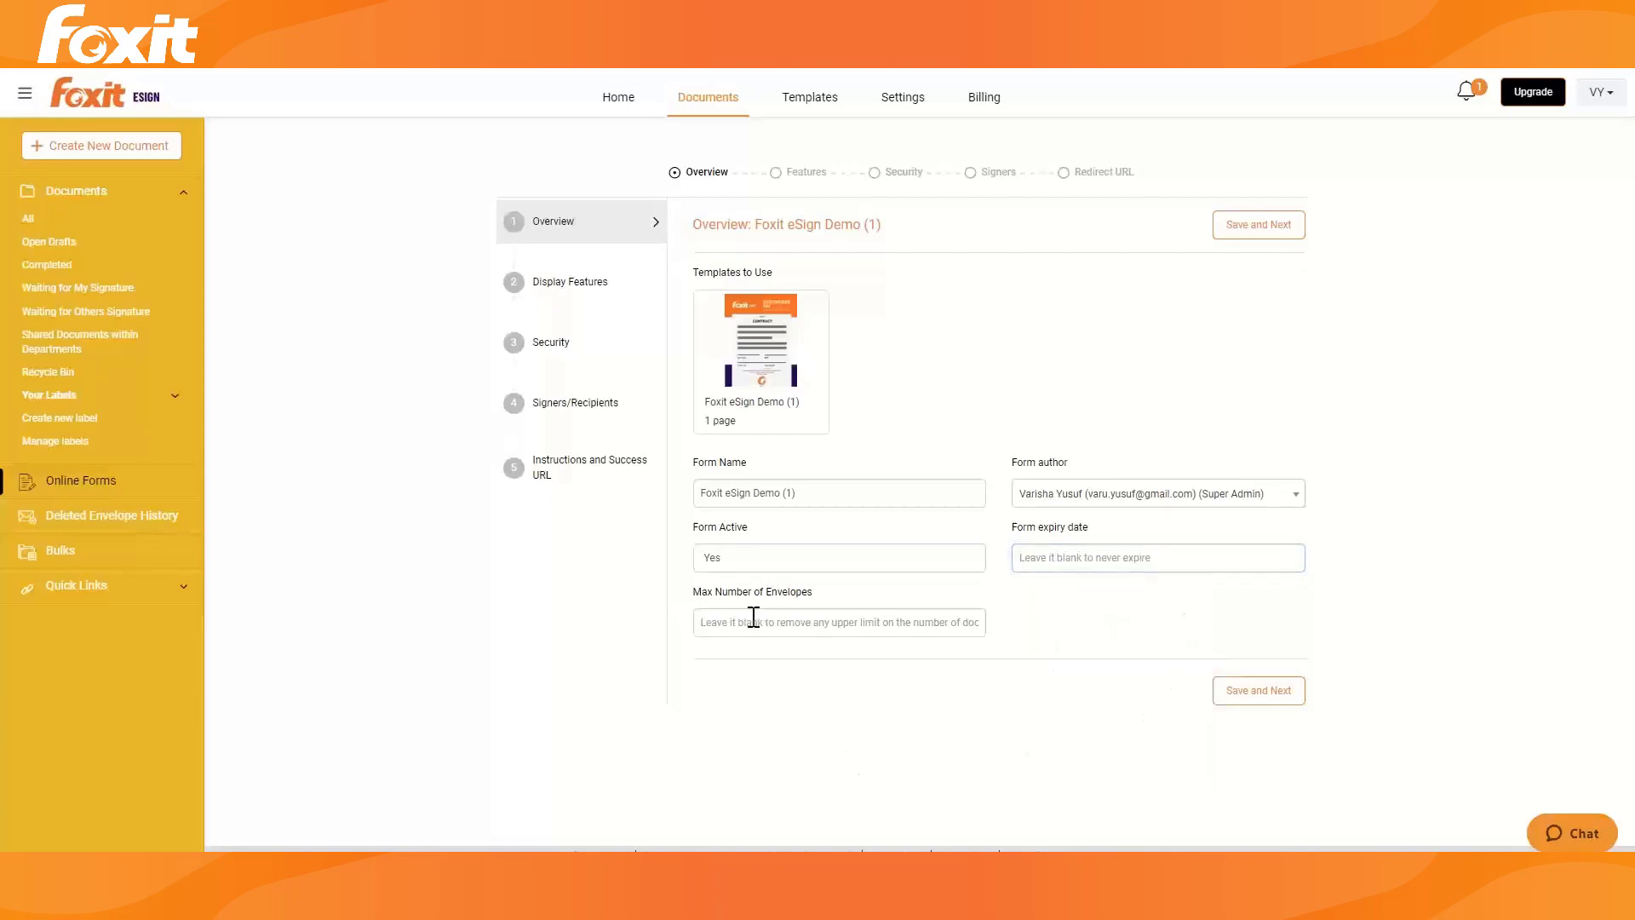
pyautogui.click(1249, 226)
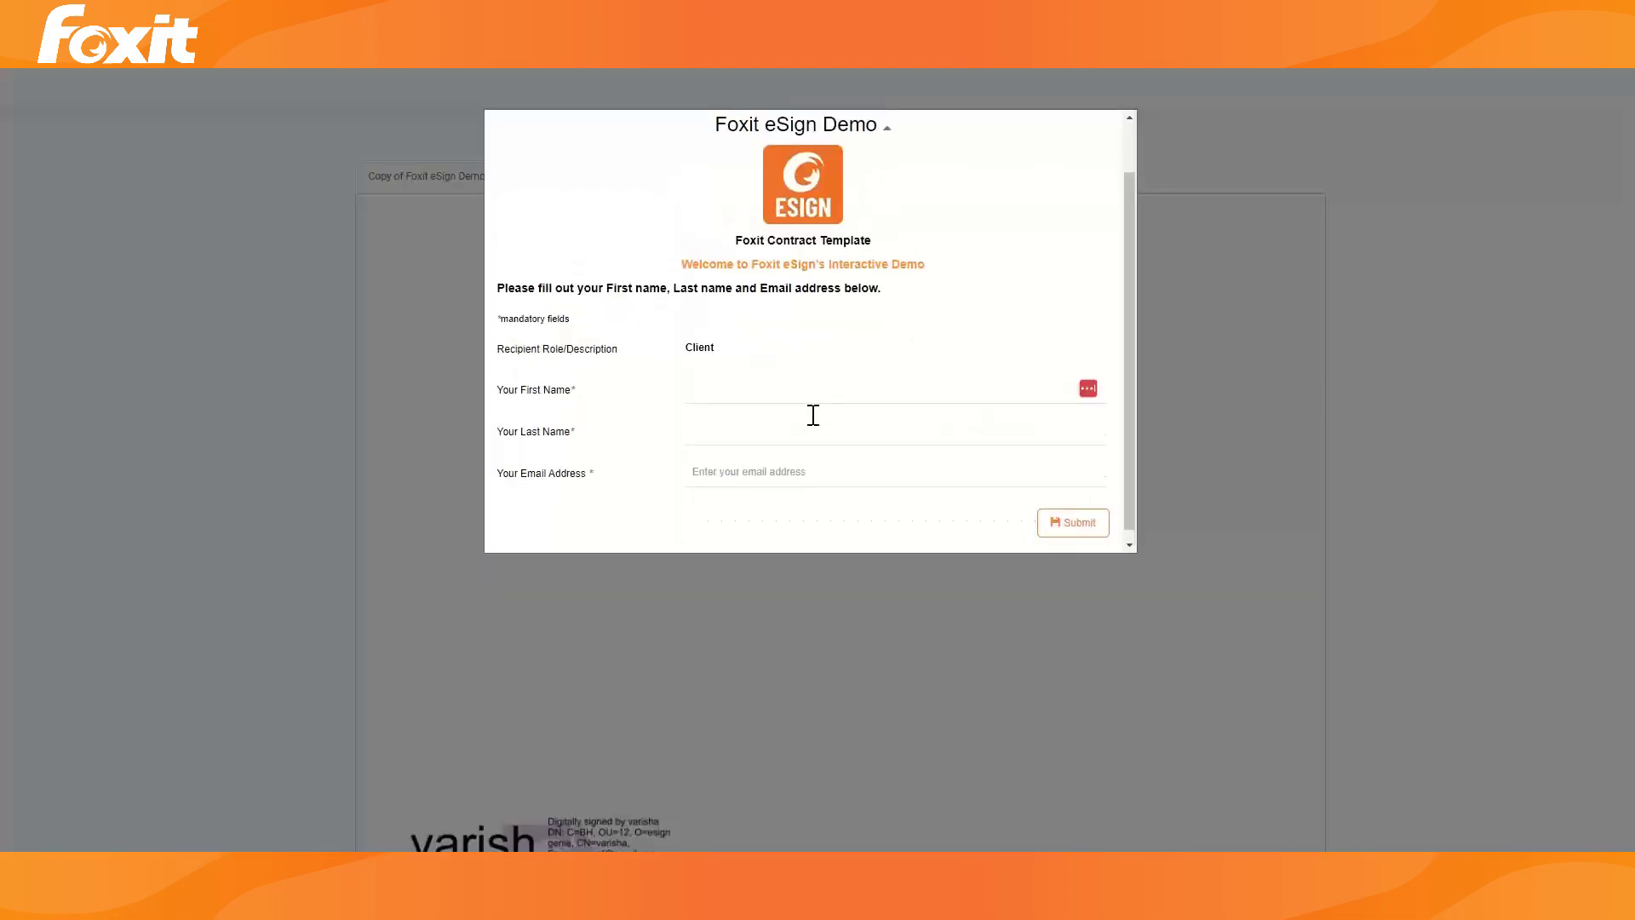
# Examine the client name and email address fields on the opened Foxit eSign Demo online form
pyautogui.scroll(1, 818, 424)
pyautogui.scroll(-1, 846, 409)
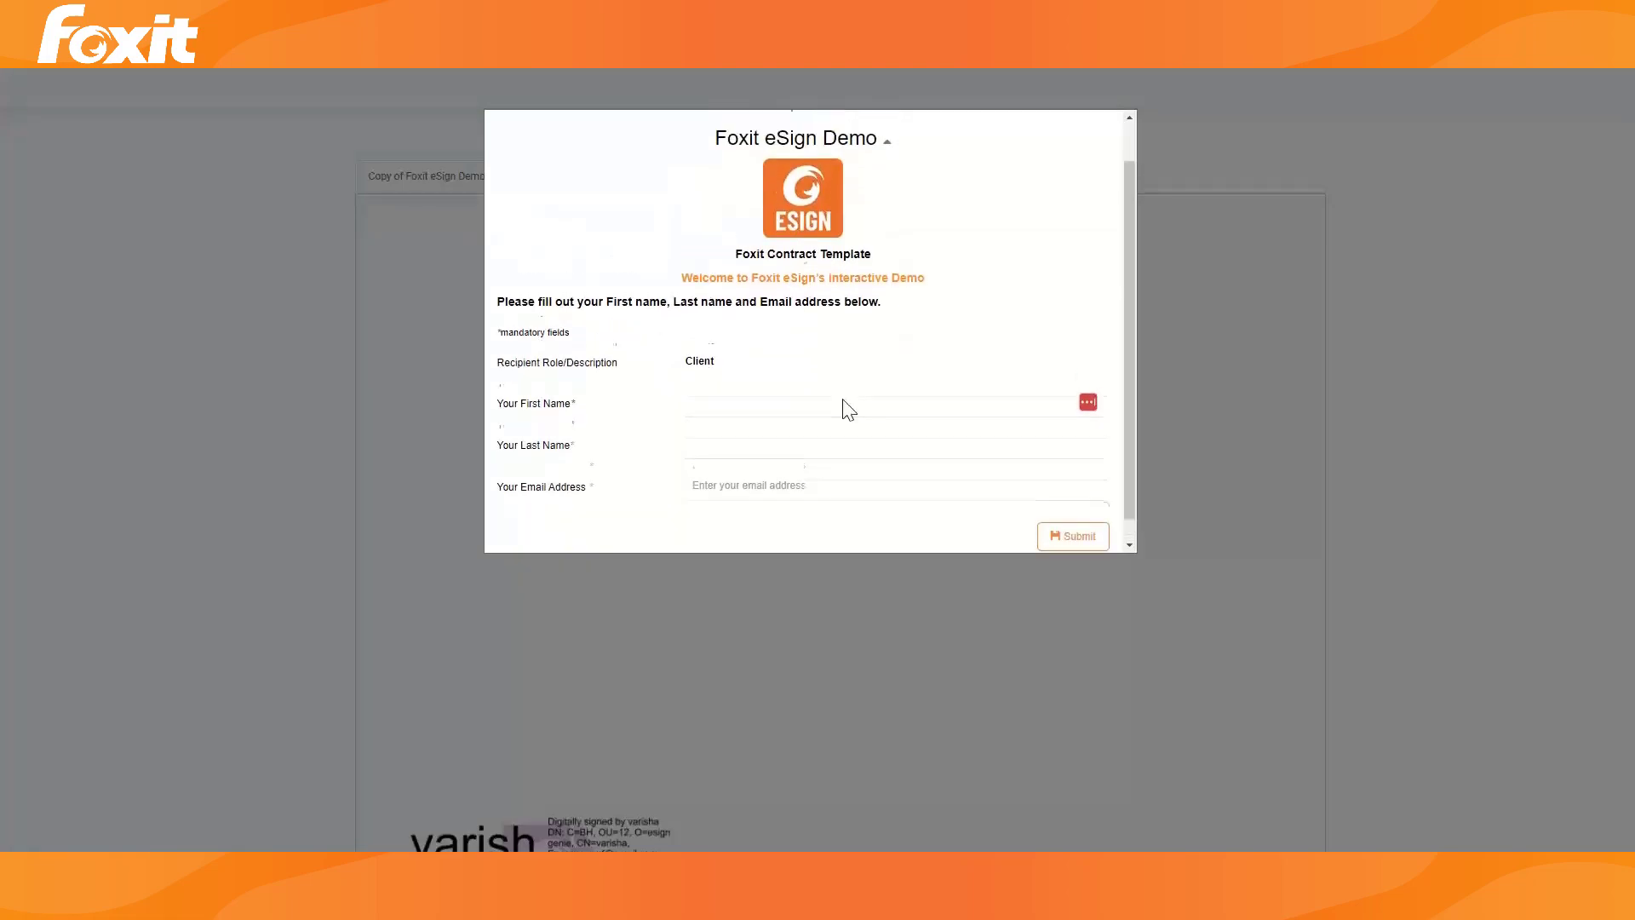
pyautogui.scroll(1, 880, 310)
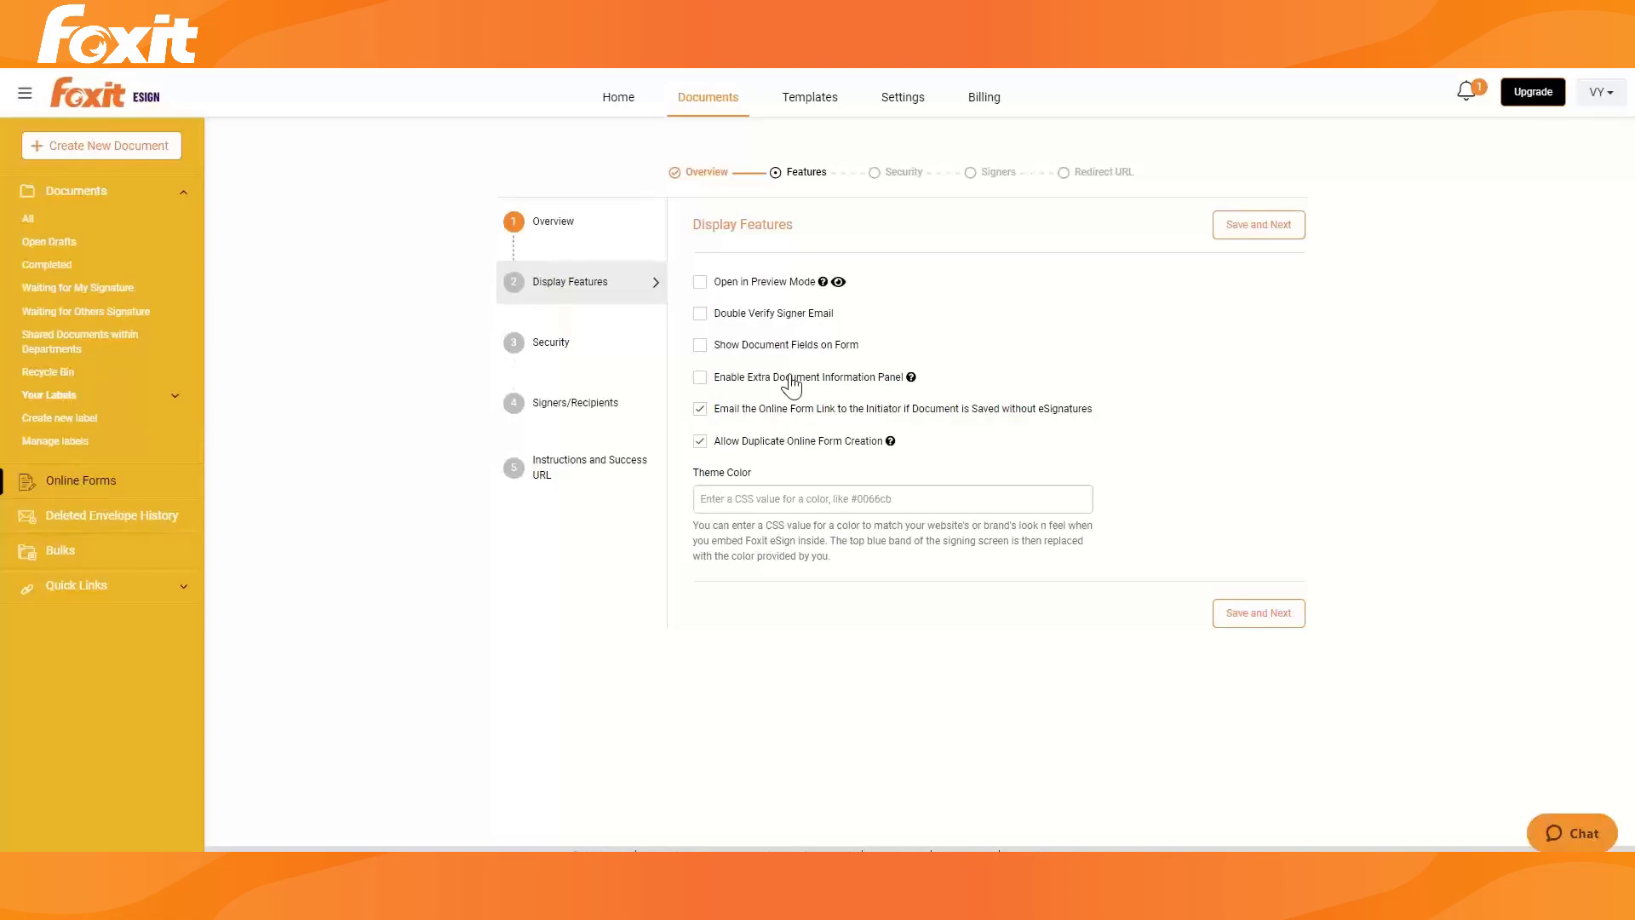
# Save the new form's Display Features, Security and Signers/Recipients settings, keeping the authentication level at No Authentication
pyautogui.click(1243, 230)
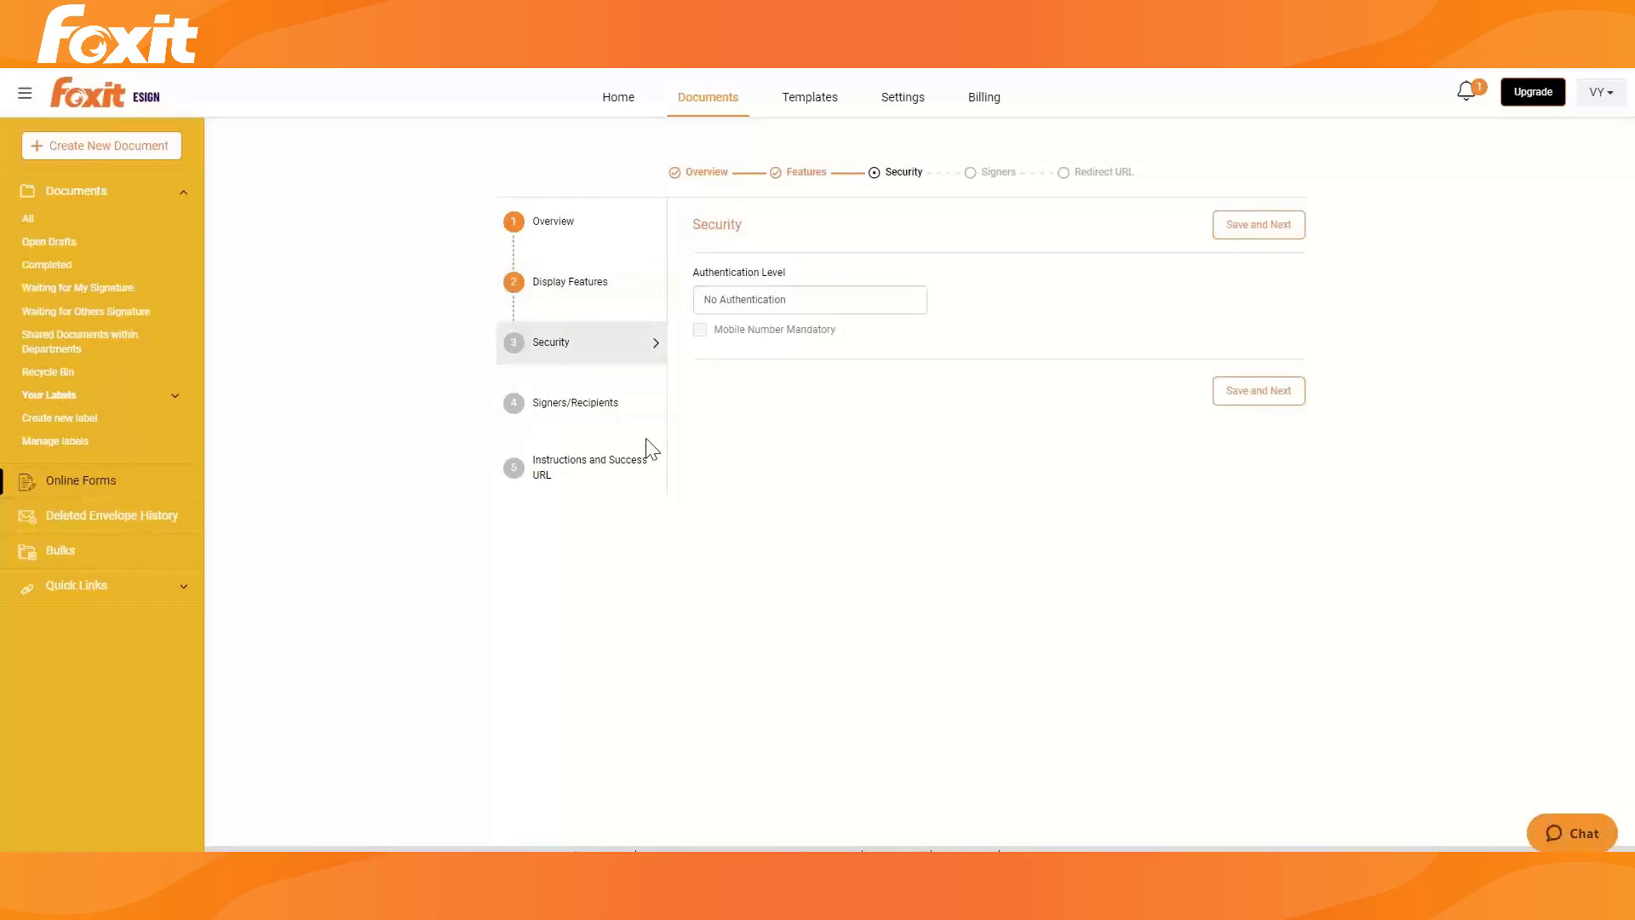
pyautogui.click(806, 308)
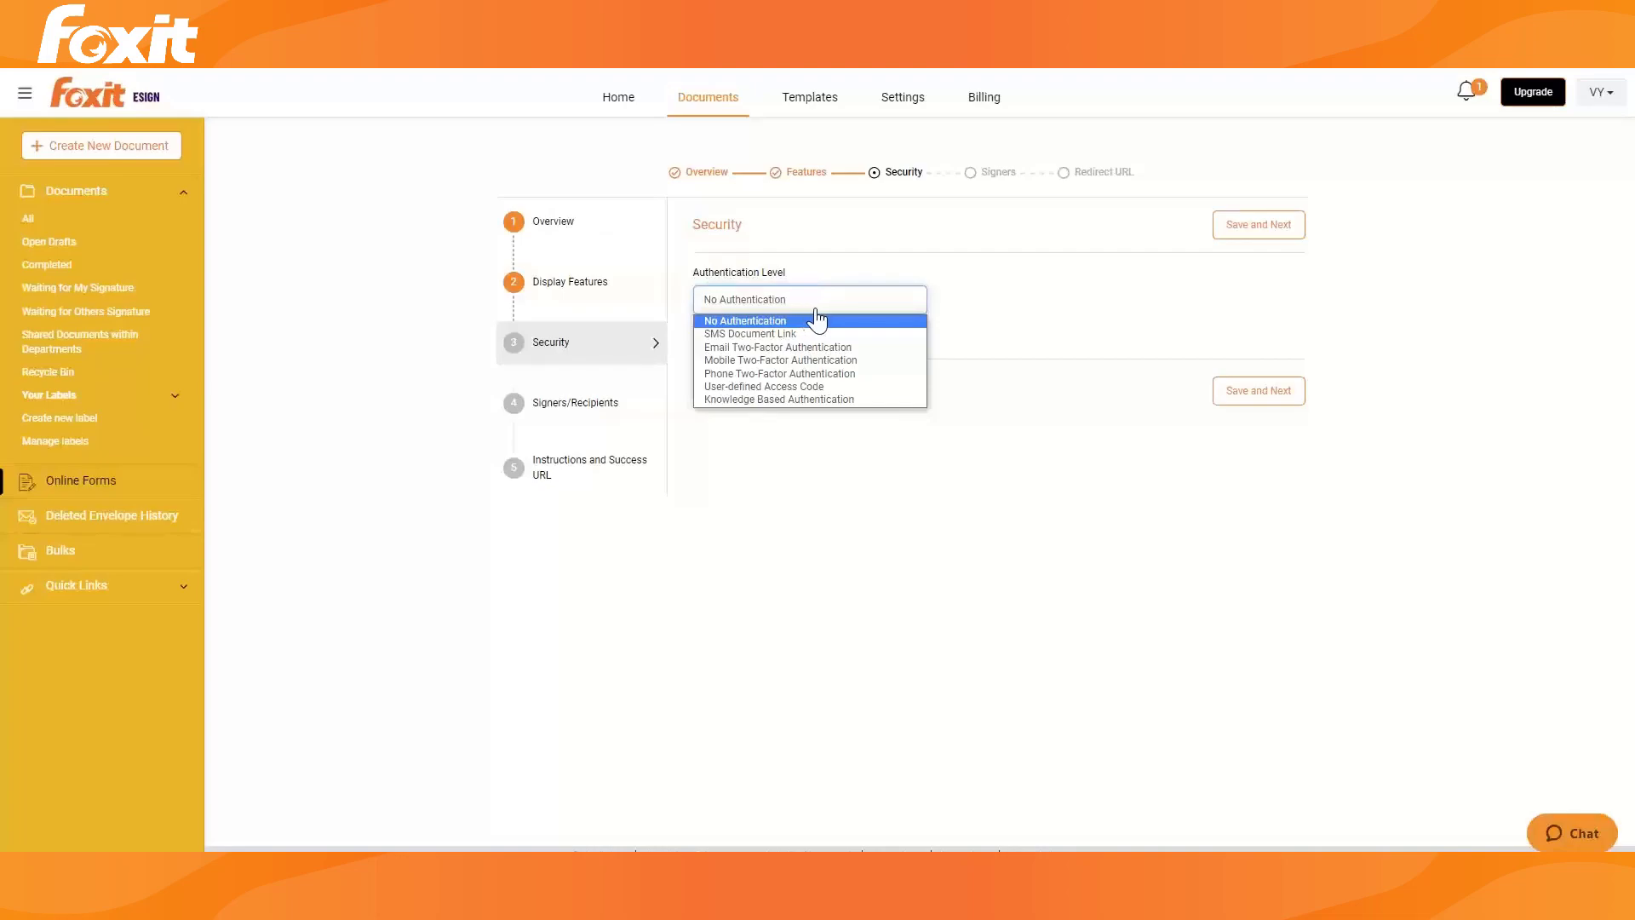
pyautogui.click(1236, 226)
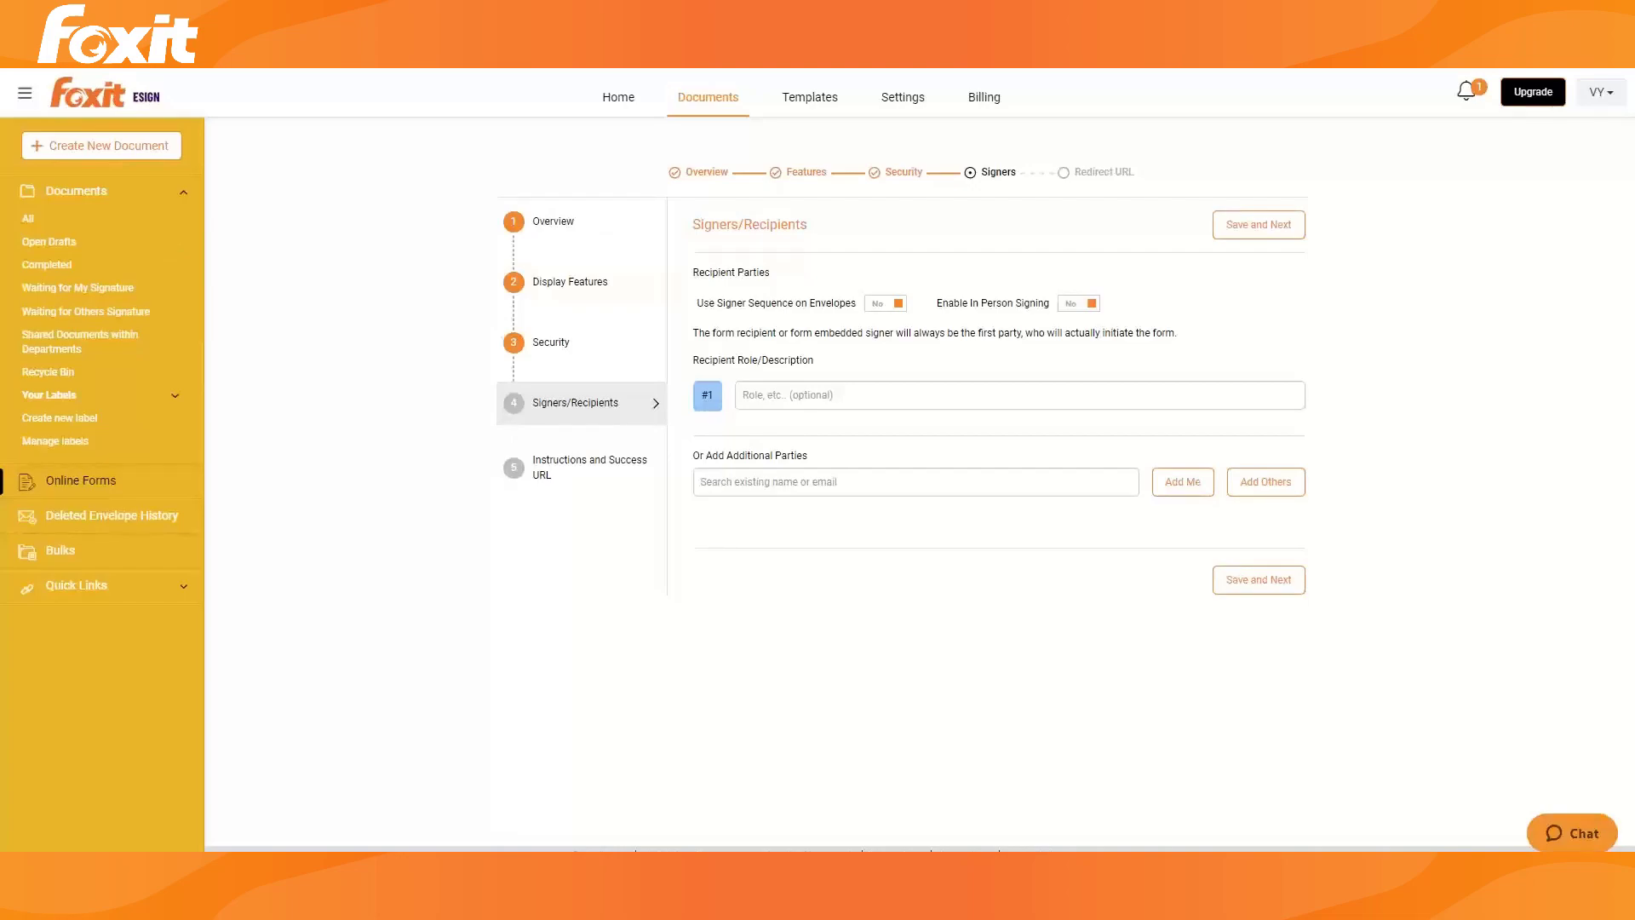
pyautogui.click(1259, 228)
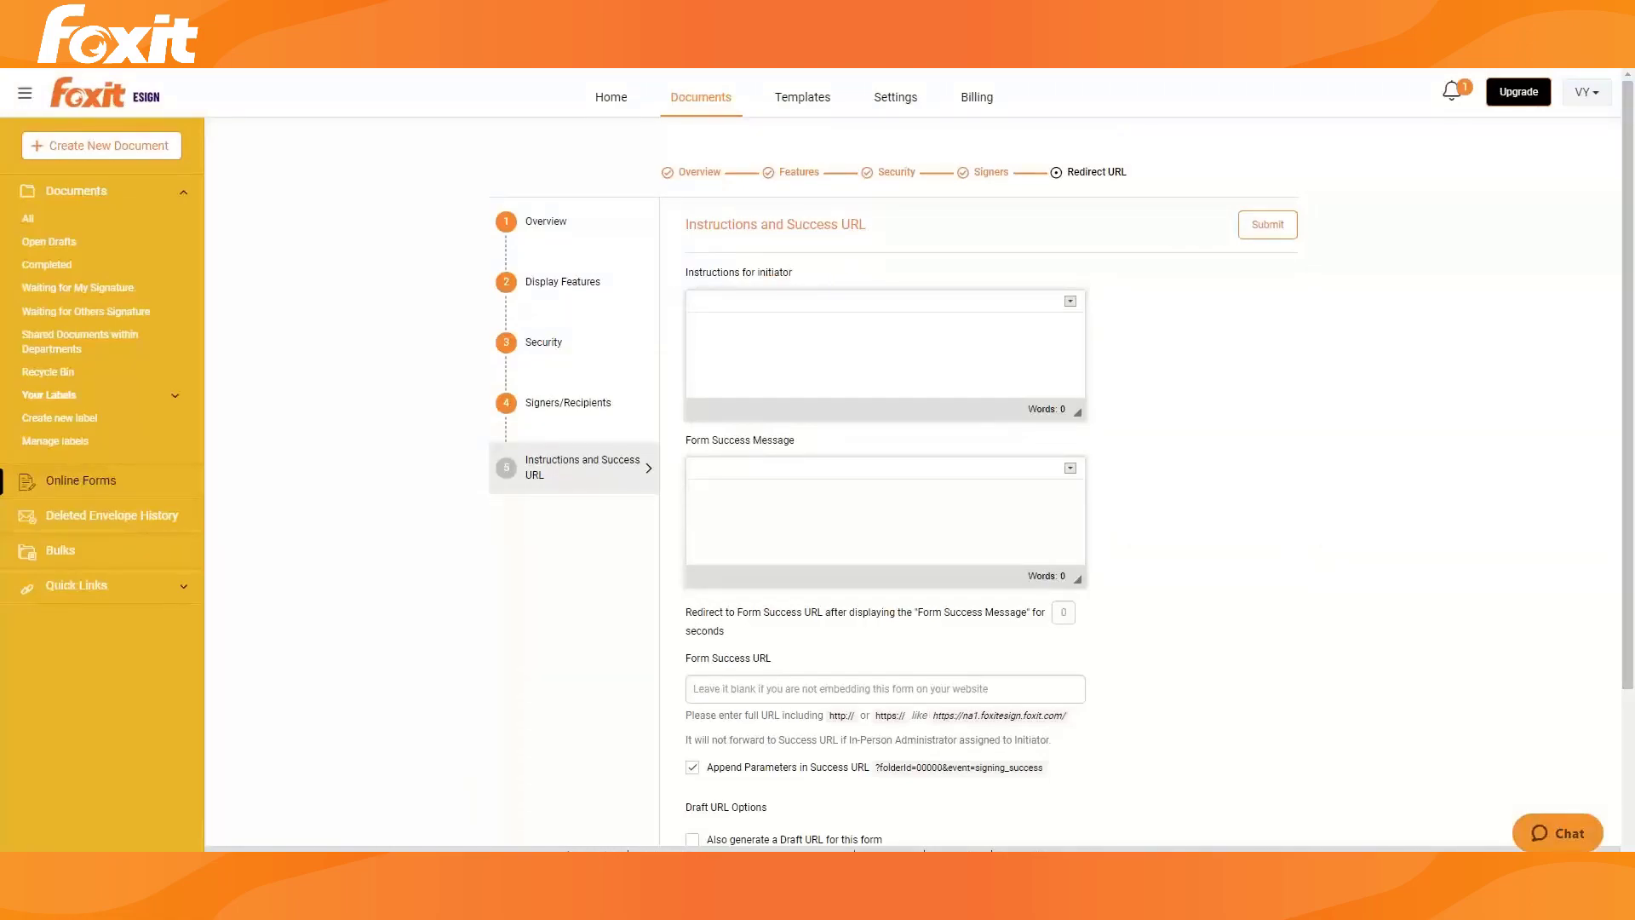
# Enable the option to also generate a Draft URL for the form, and clear it again
pyautogui.scroll(-2, 753, 589)
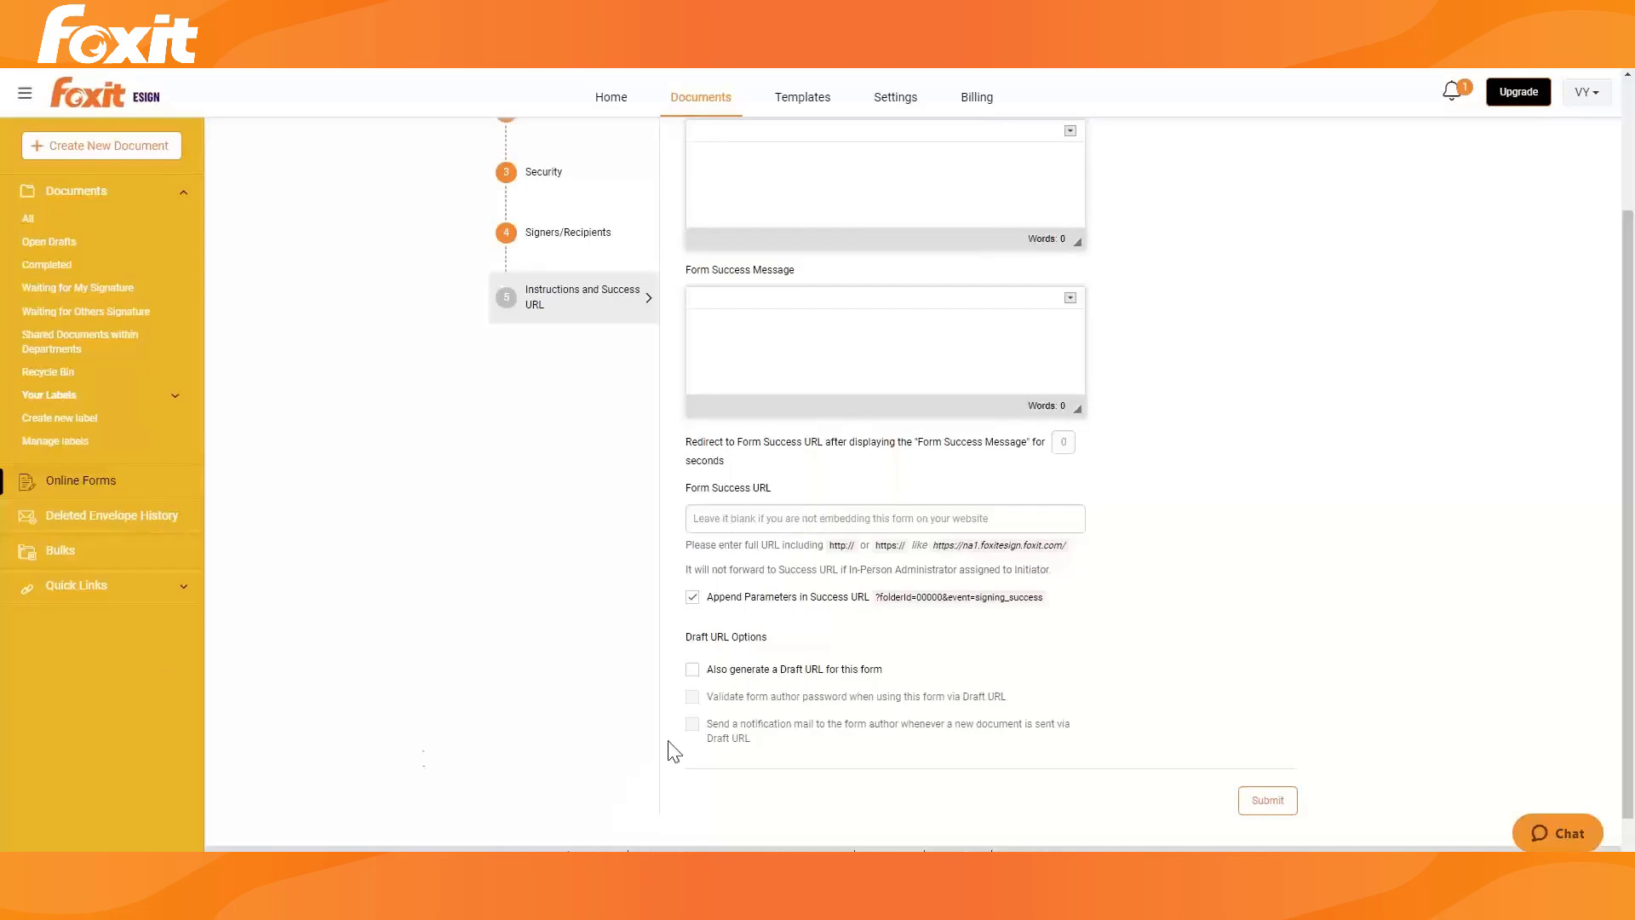
pyautogui.click(692, 670)
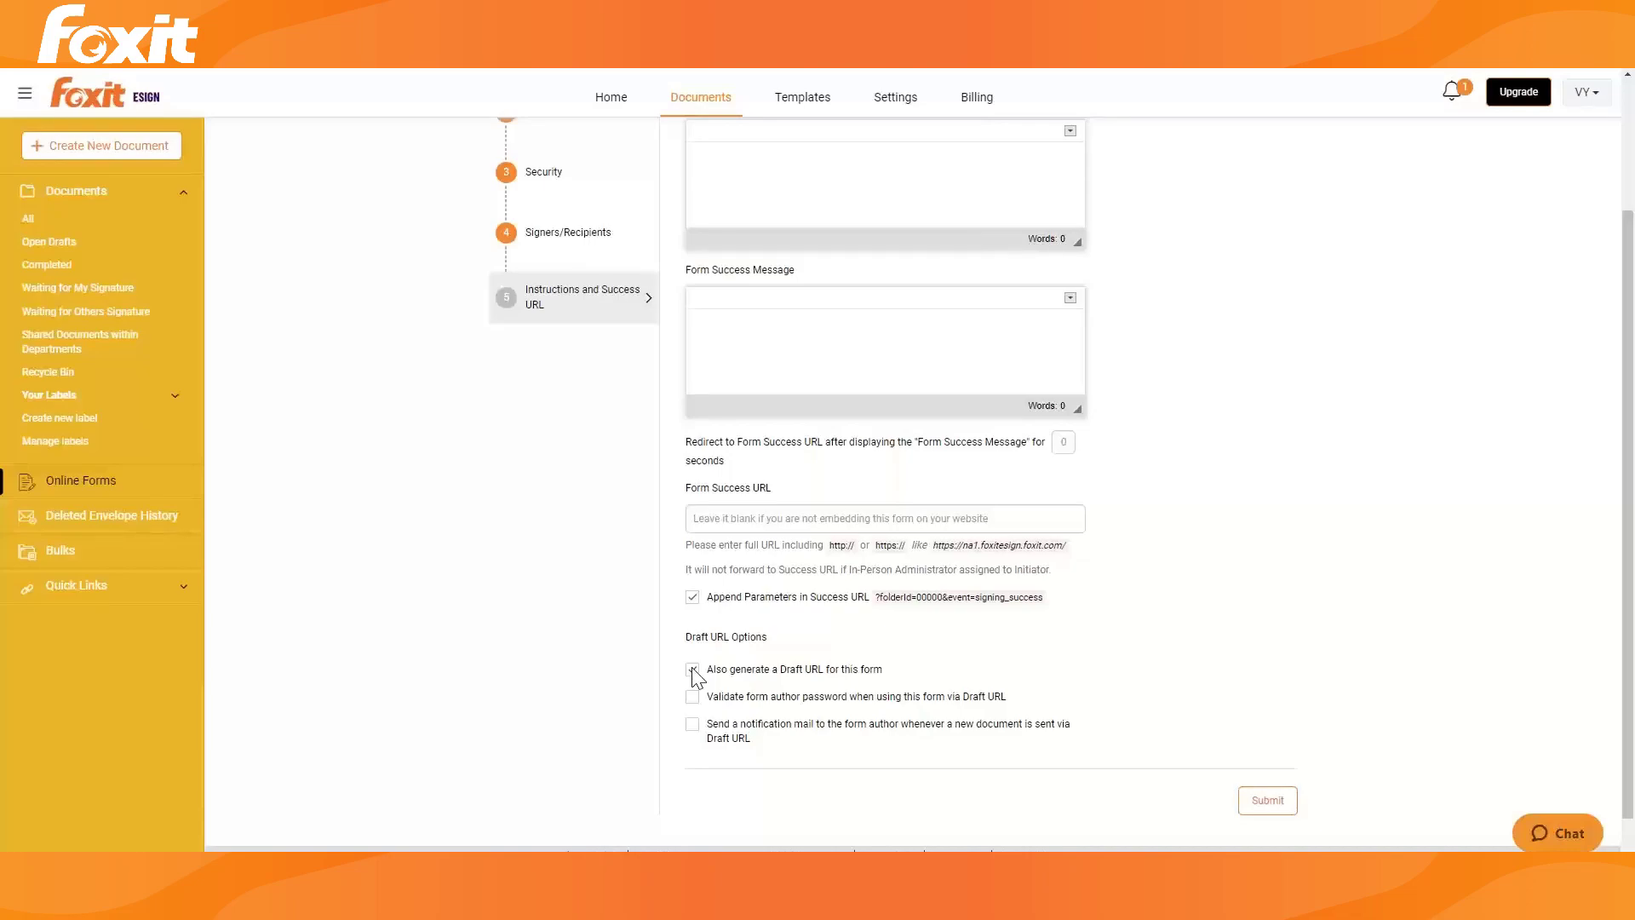
pyautogui.click(692, 670)
# Get the links of the newest Foxit eSign Demo entry in Online Forms and copy its draft online form link
pyautogui.click(76, 479)
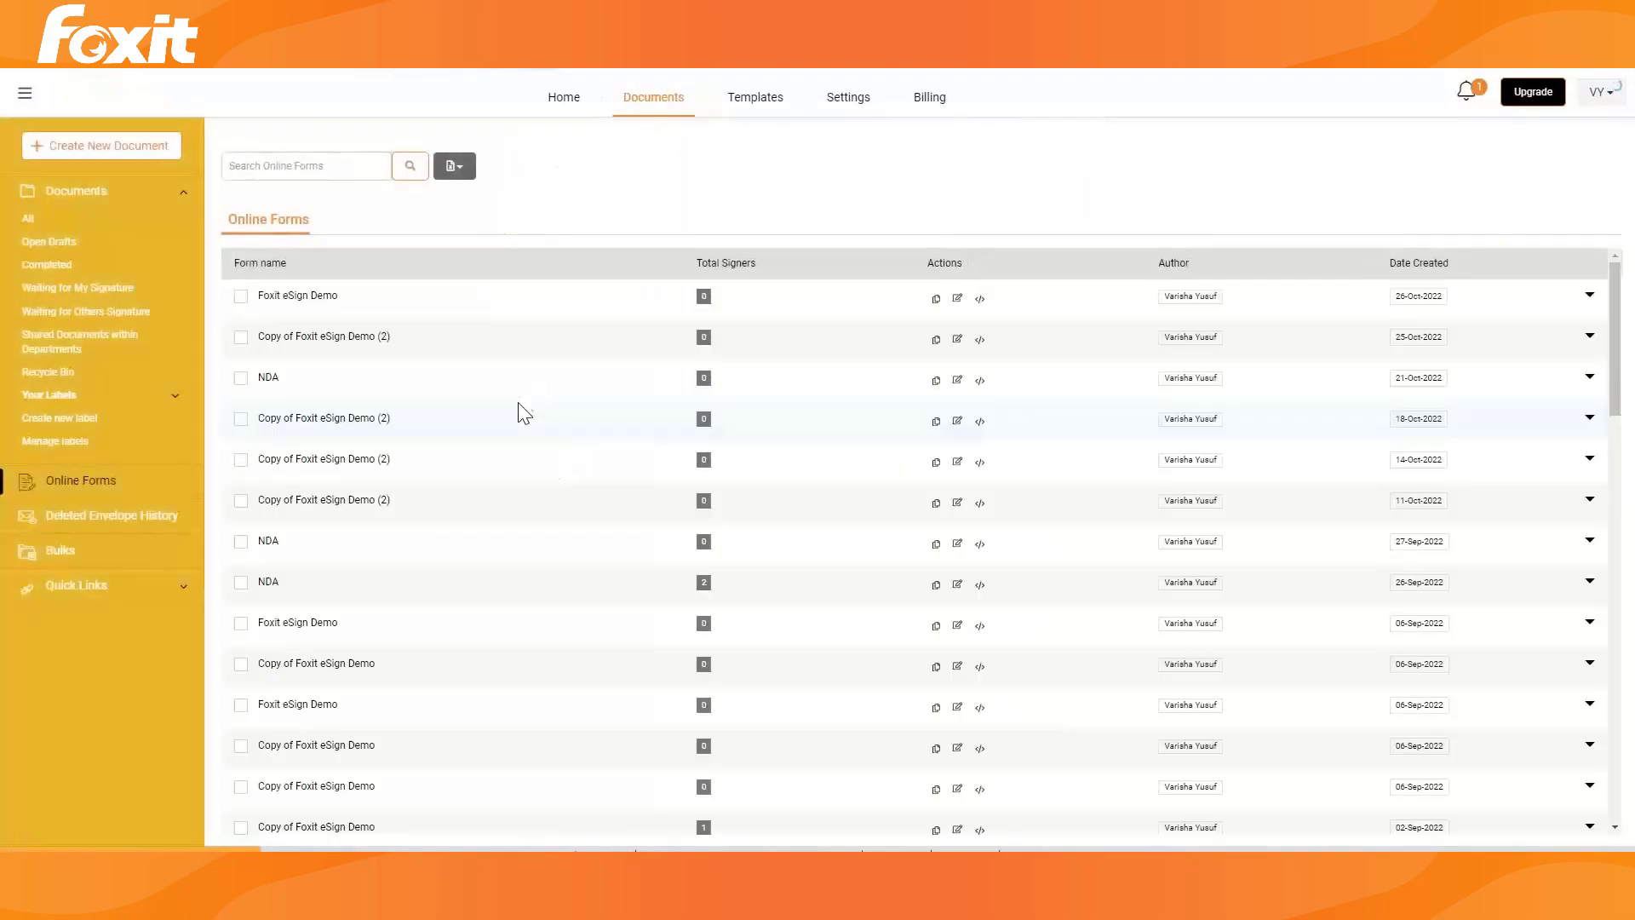
pyautogui.click(980, 297)
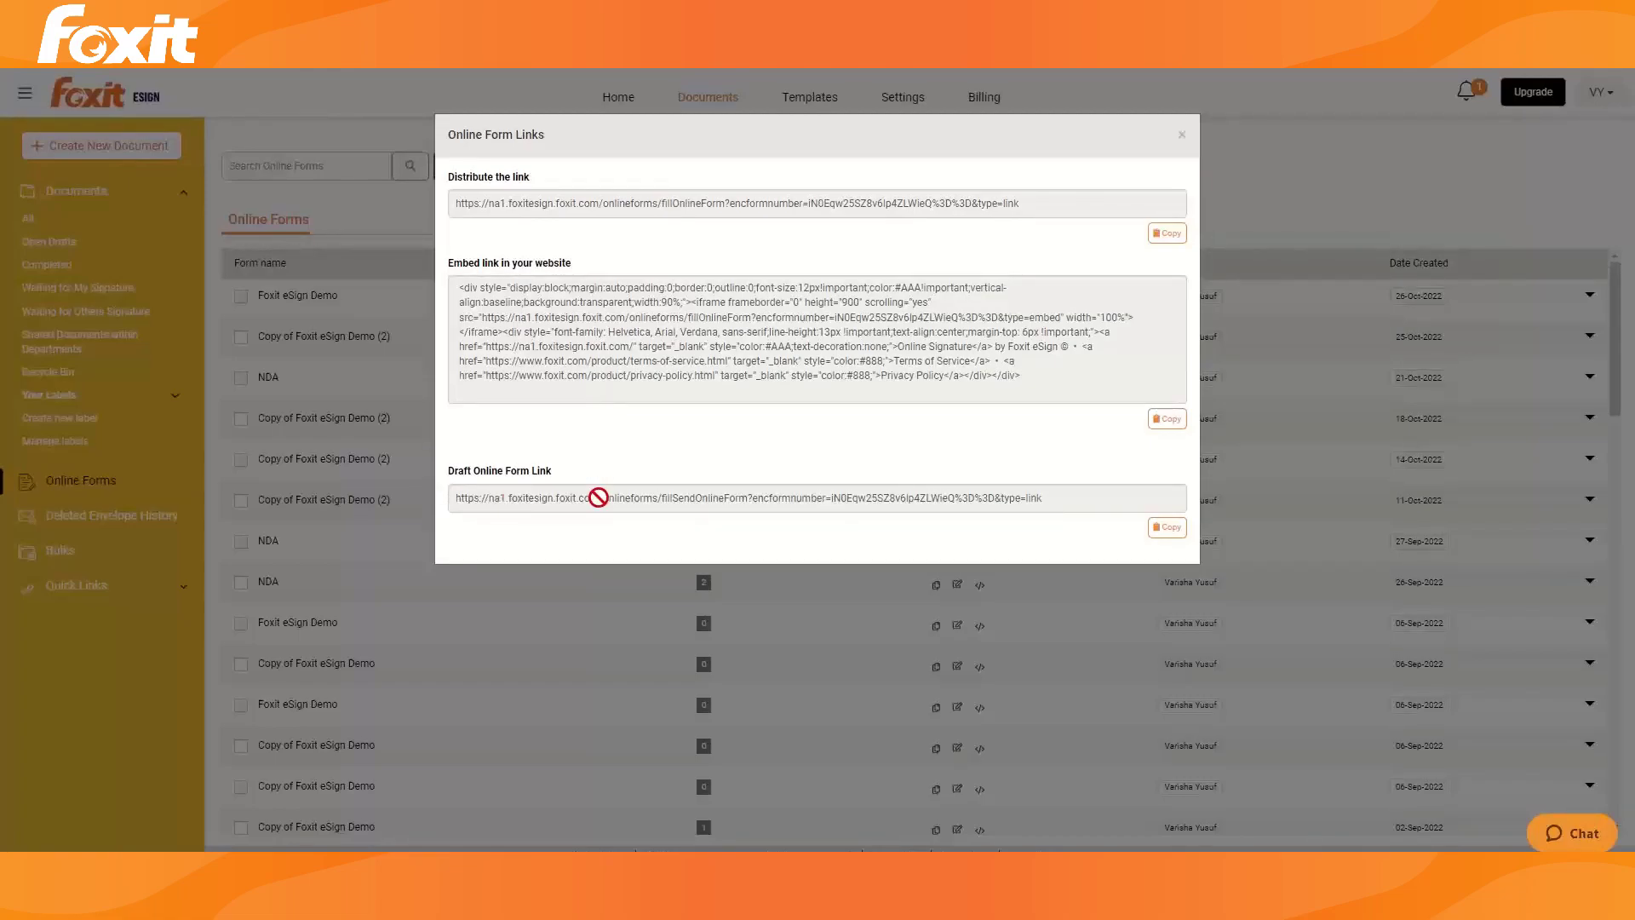
pyautogui.click(1165, 527)
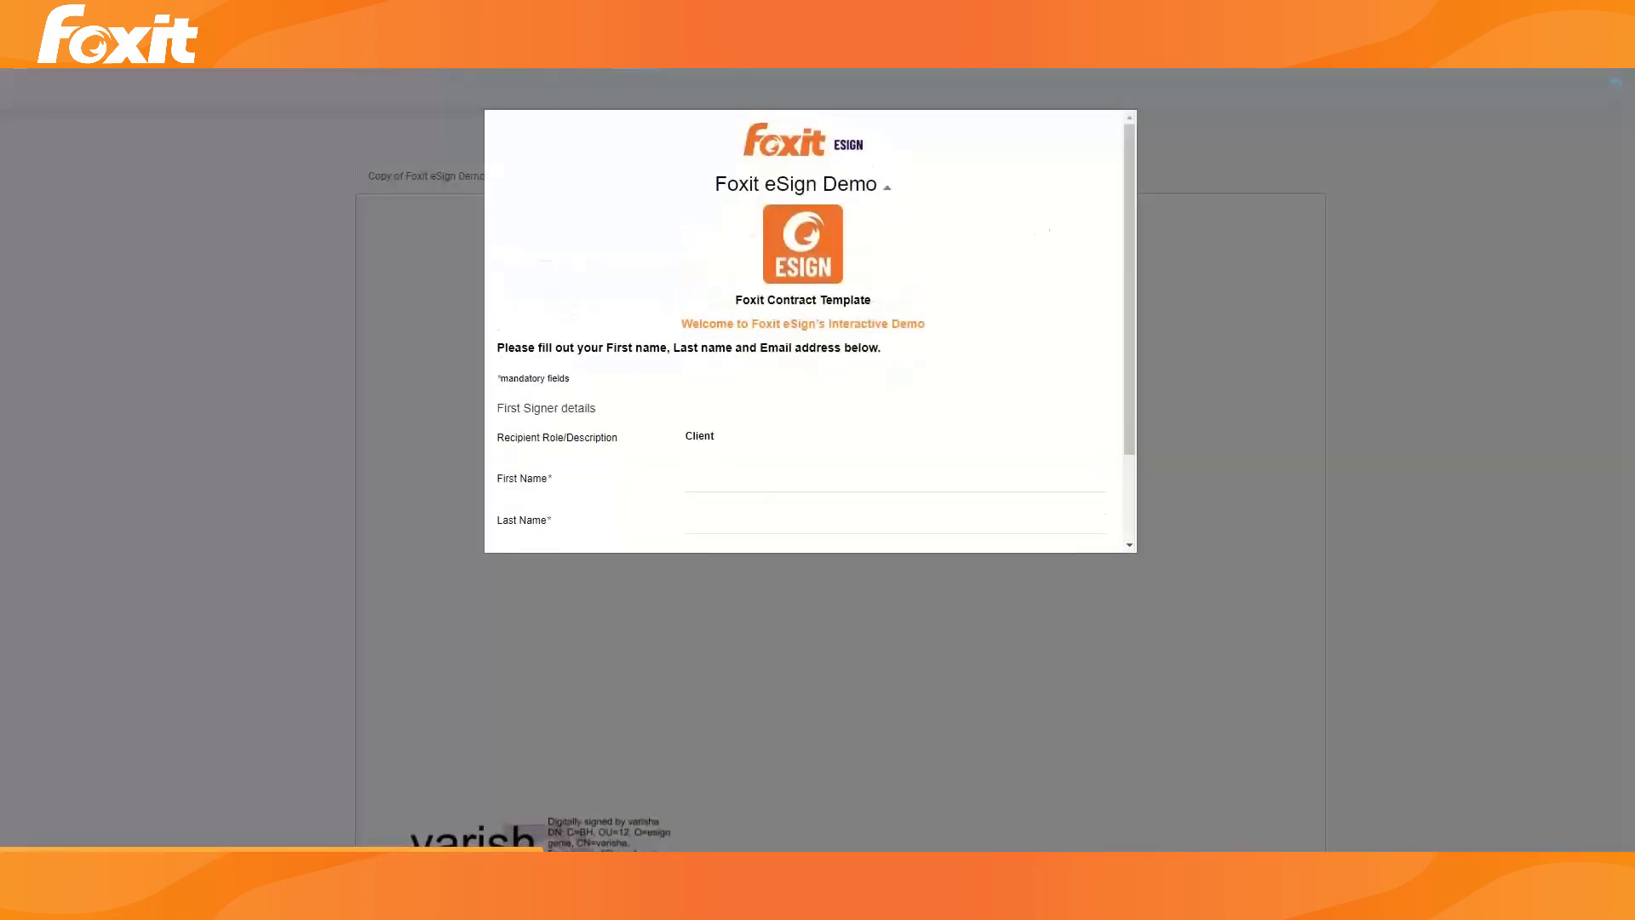
# Look through the signer fields of the draft online form and the form embedded on the Foxit website
pyautogui.scroll(-3, 856, 460)
pyautogui.scroll(3, 856, 456)
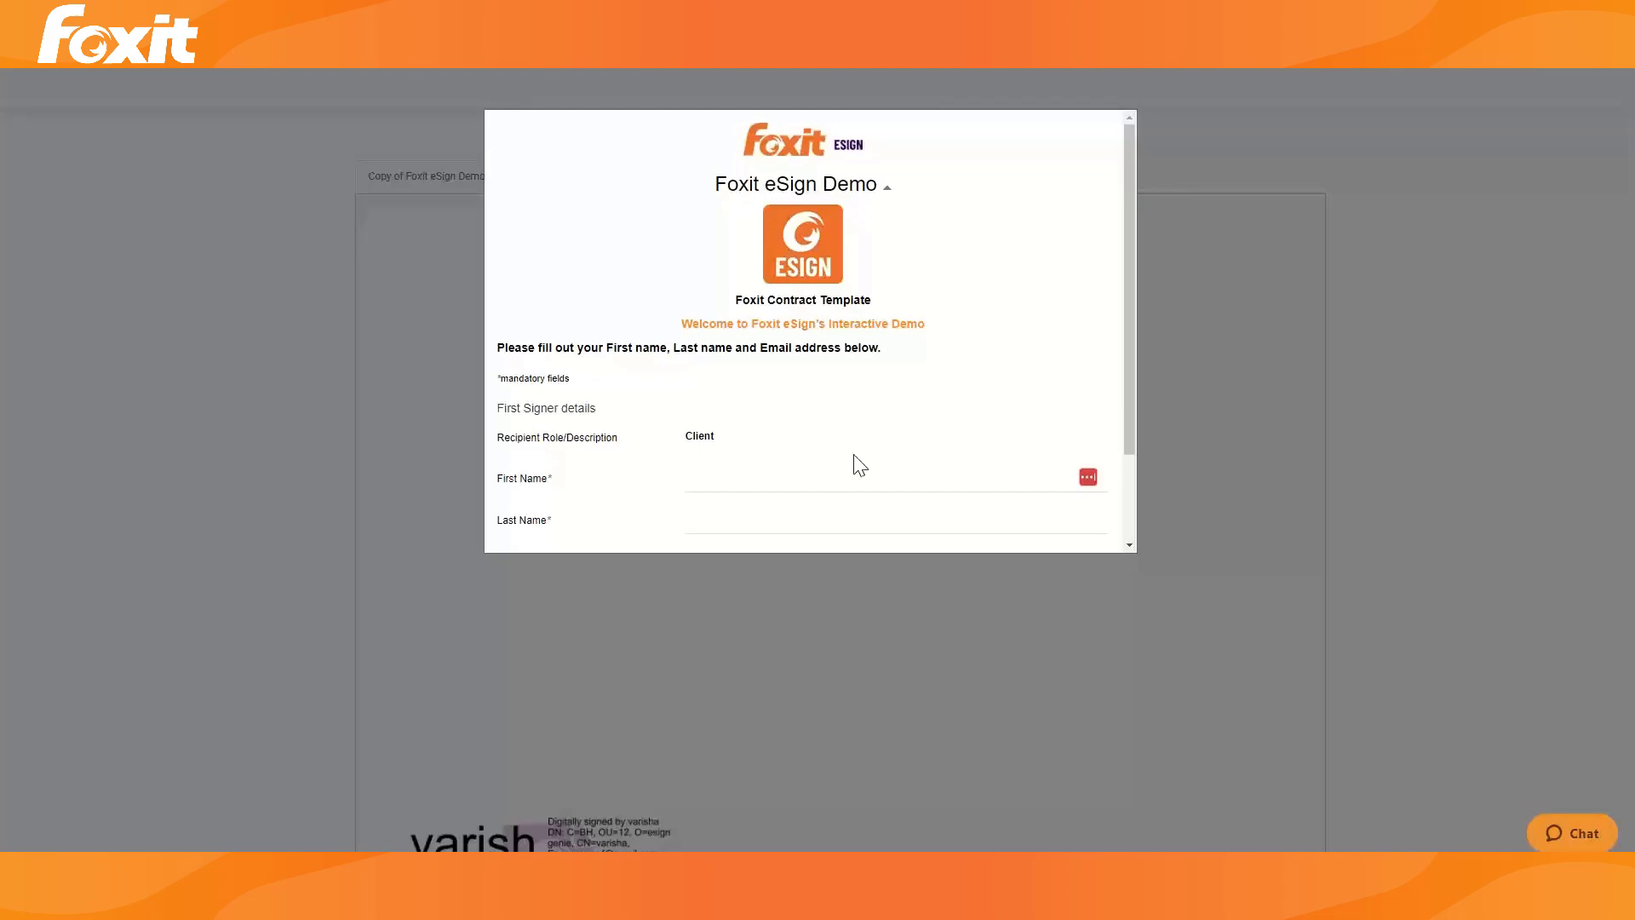
pyautogui.scroll(-2, 854, 467)
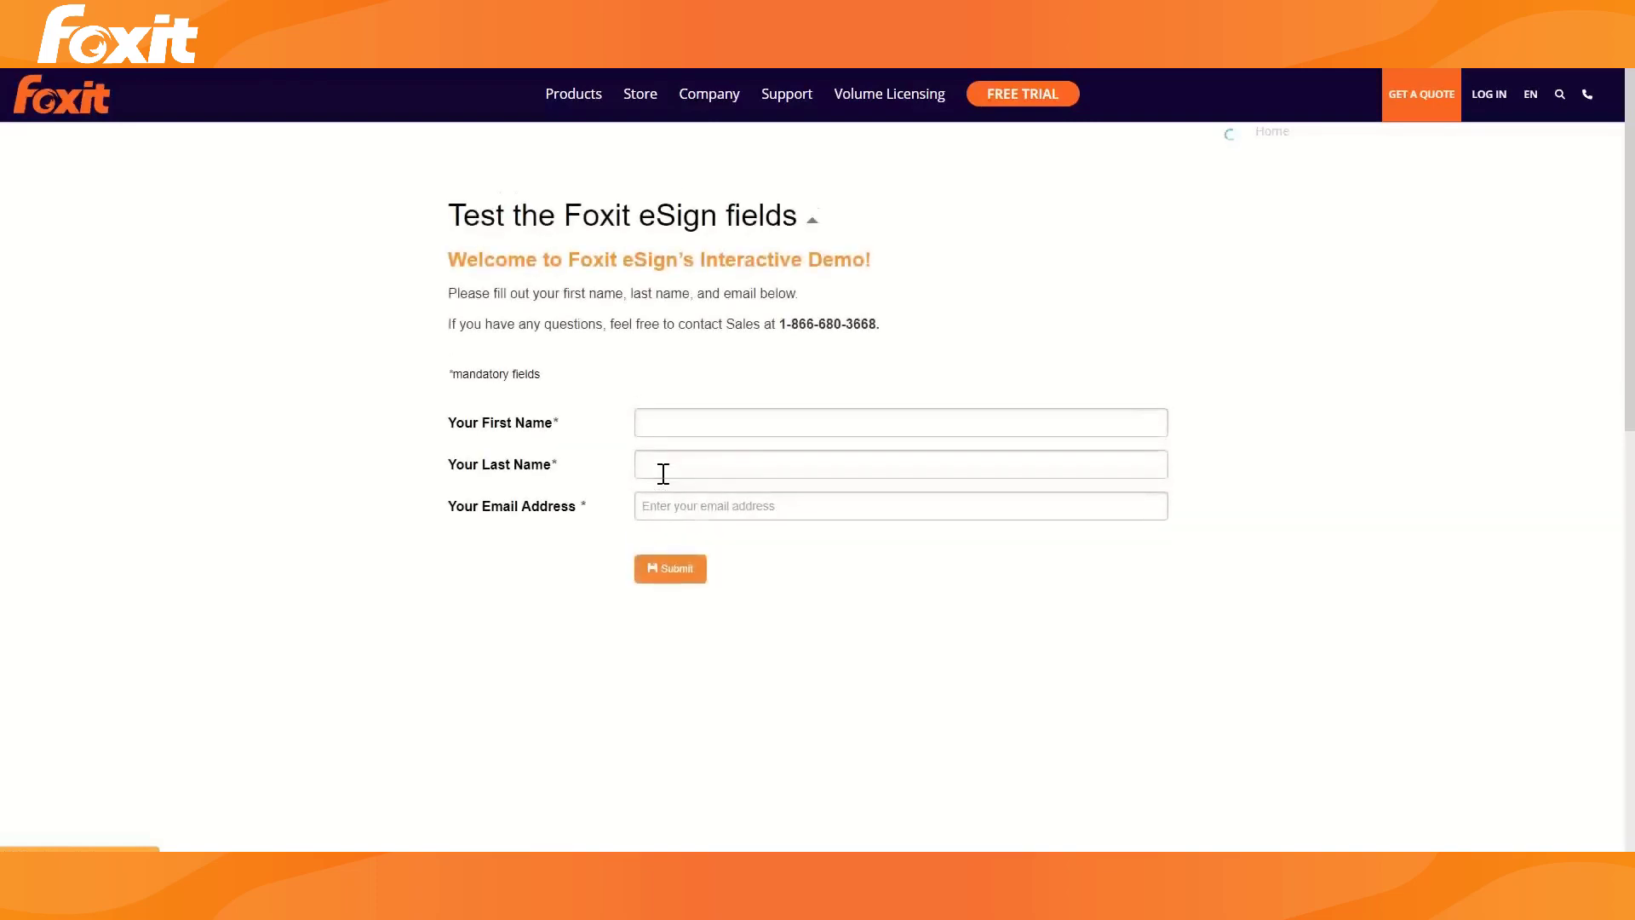
pyautogui.scroll(-3, 654, 503)
pyautogui.scroll(3, 645, 517)
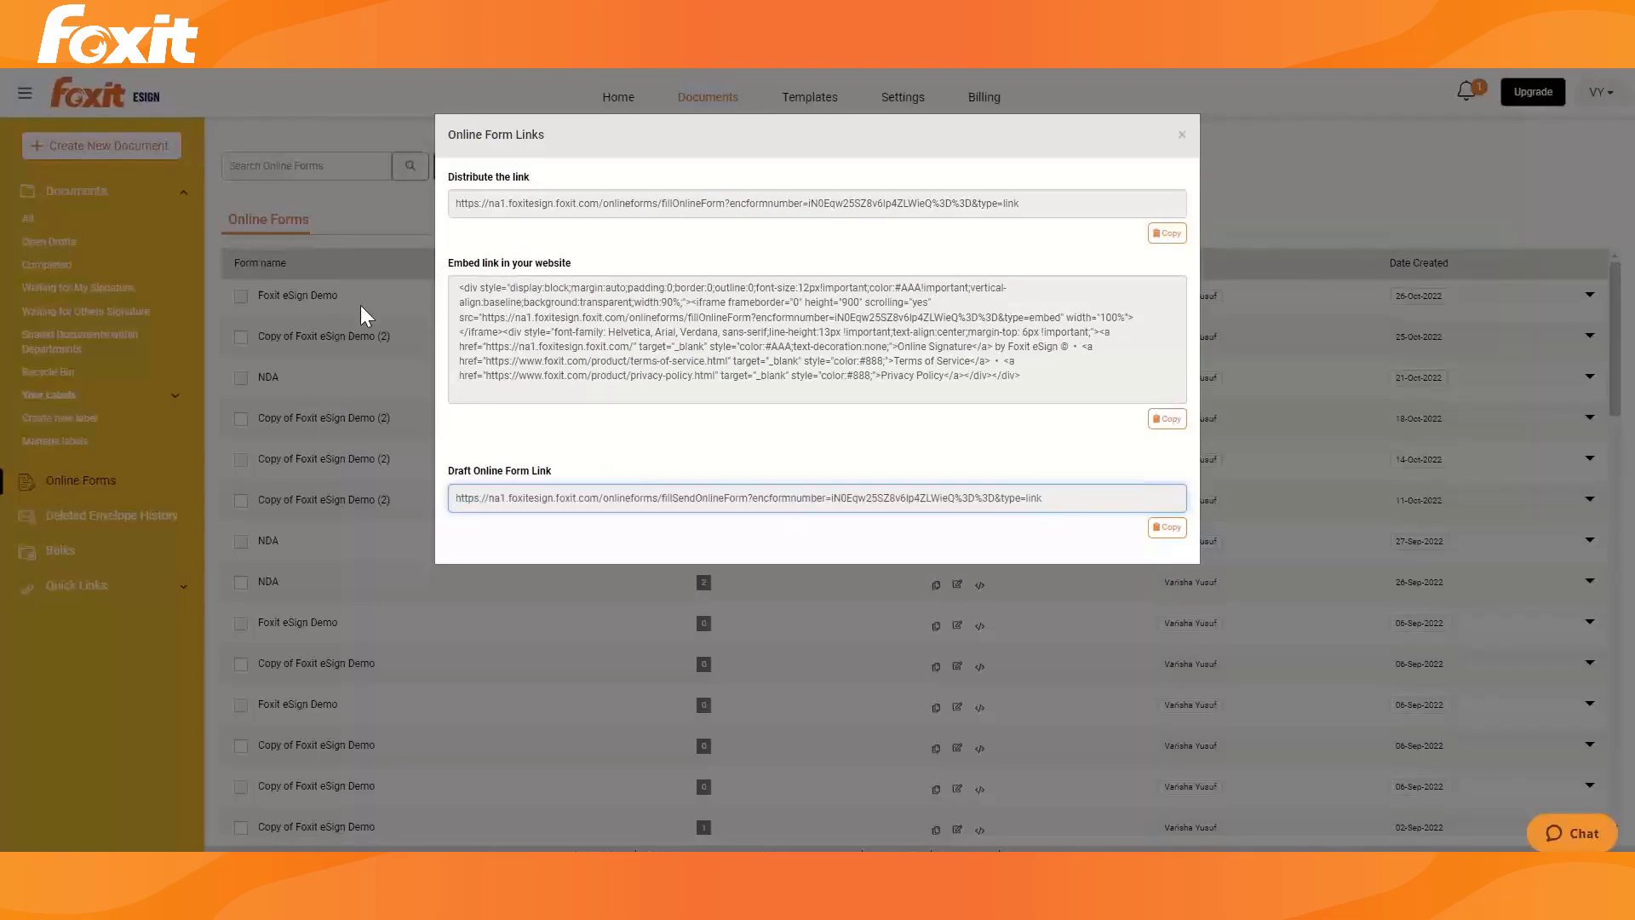
# Close the form links and examine the details and signing charts of the 26-Sep-2022 NDA online form
pyautogui.click(372, 284)
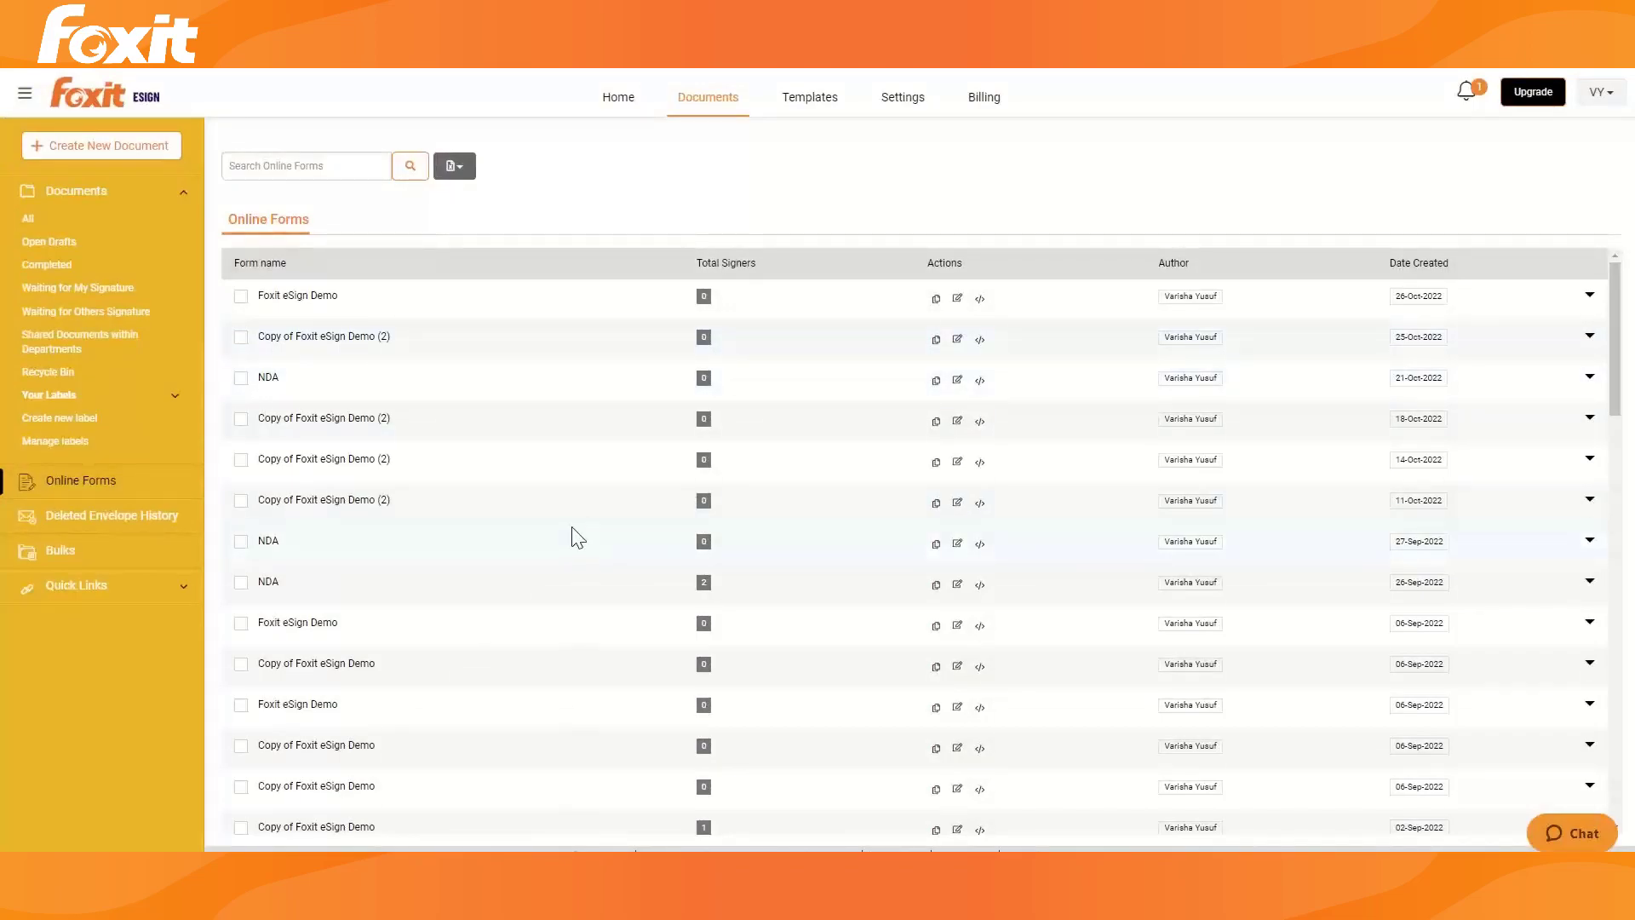
pyautogui.scroll(-1, 573, 537)
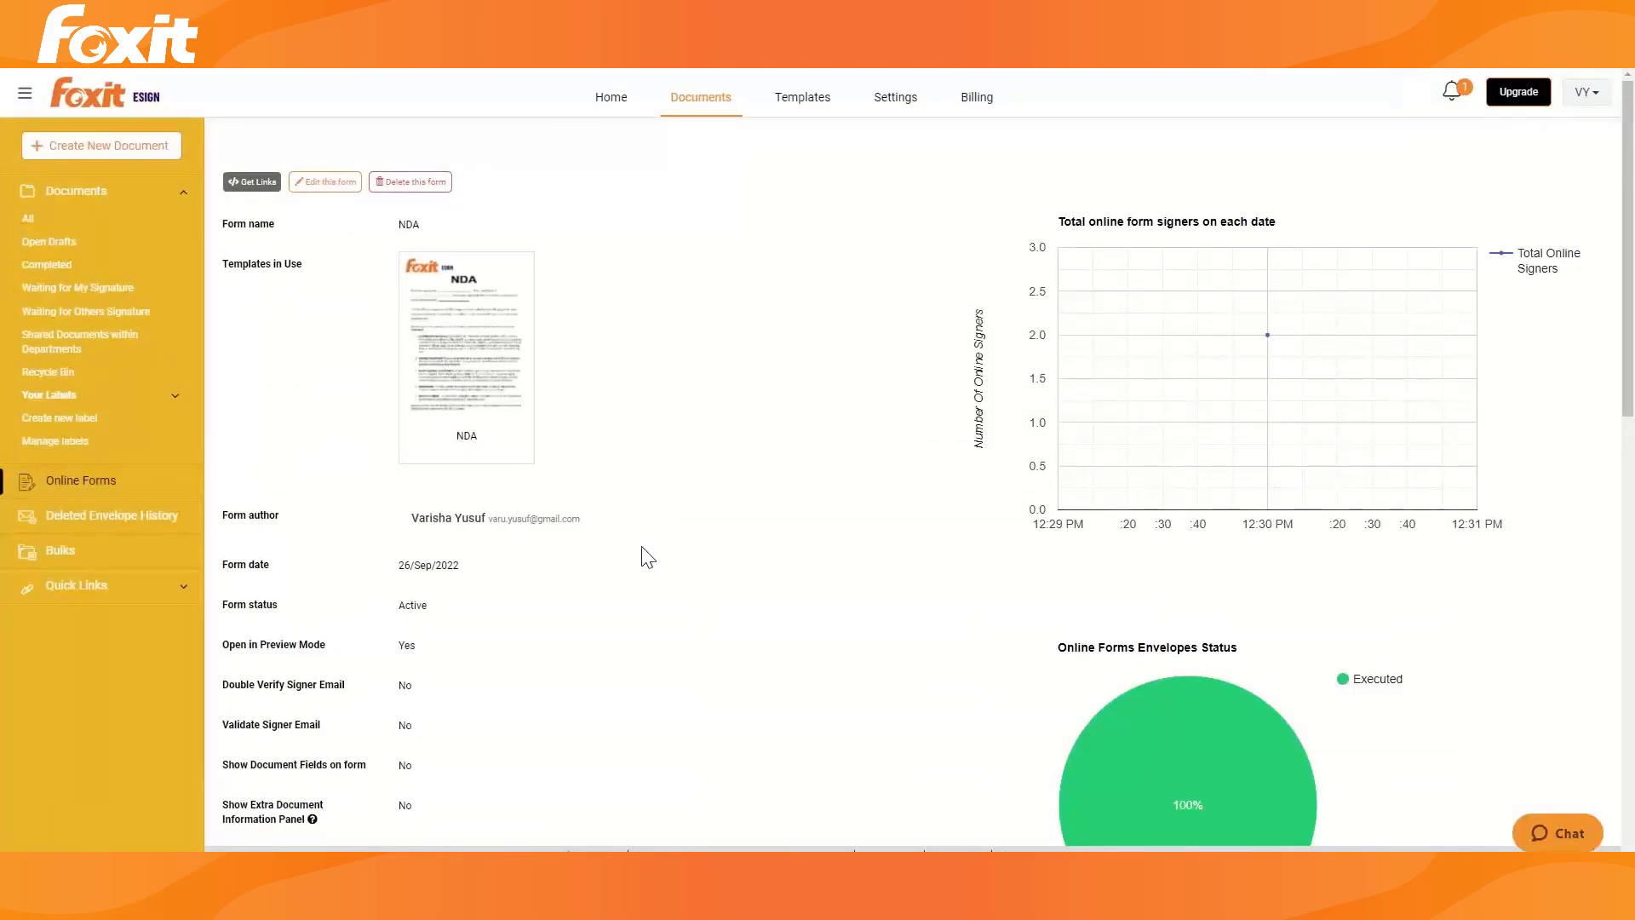
pyautogui.scroll(-10, 673, 553)
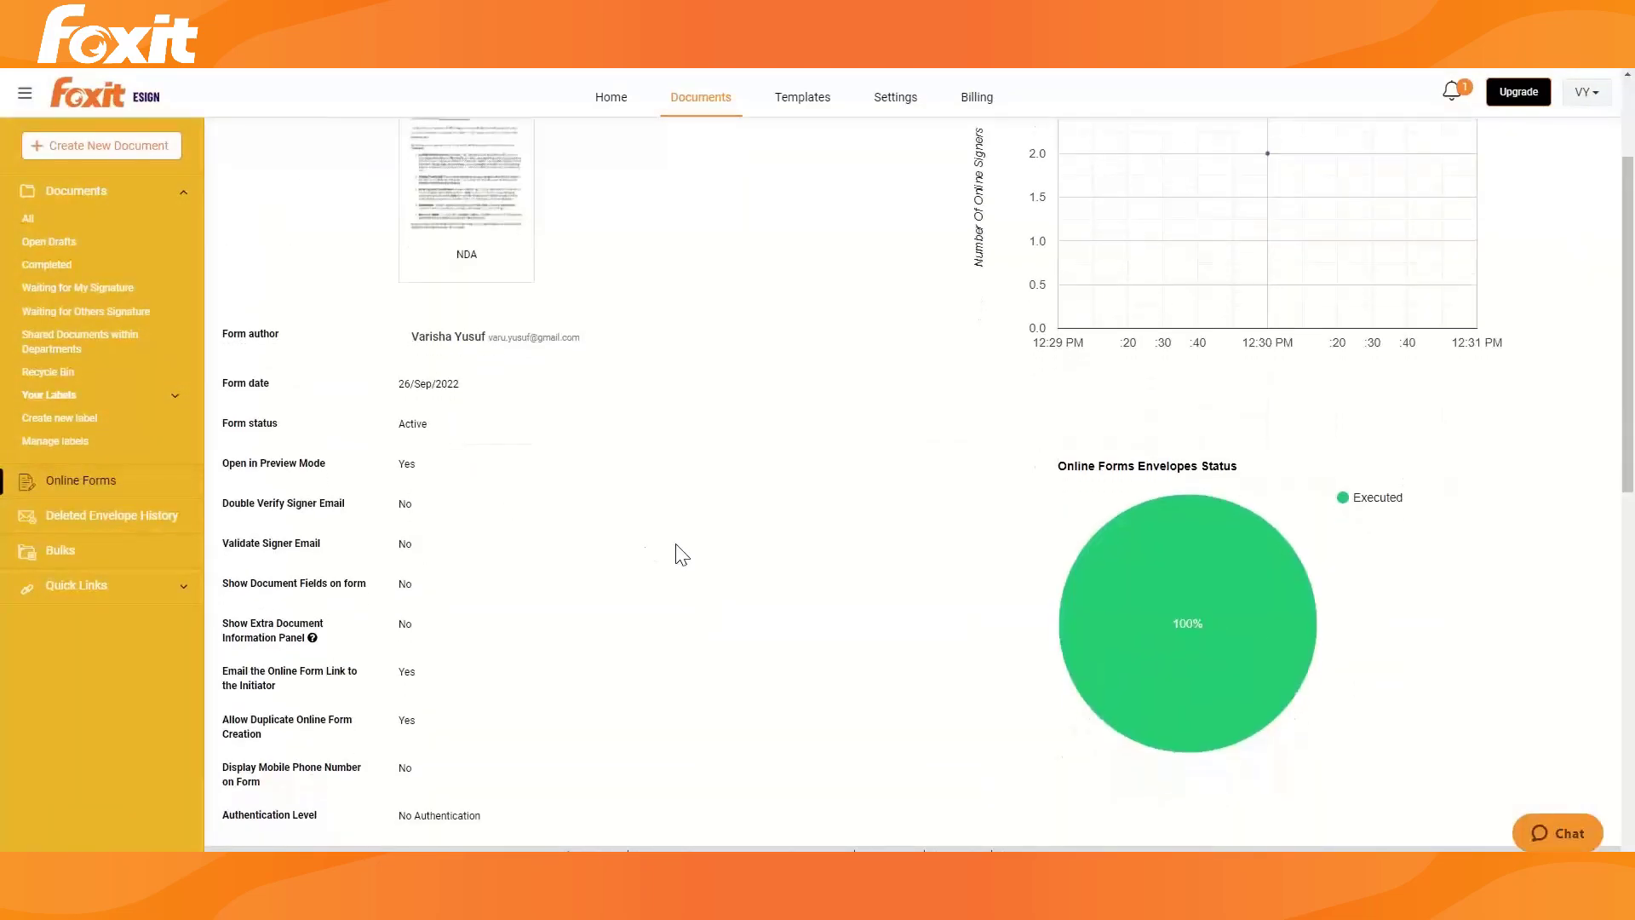
pyautogui.scroll(-1, 682, 554)
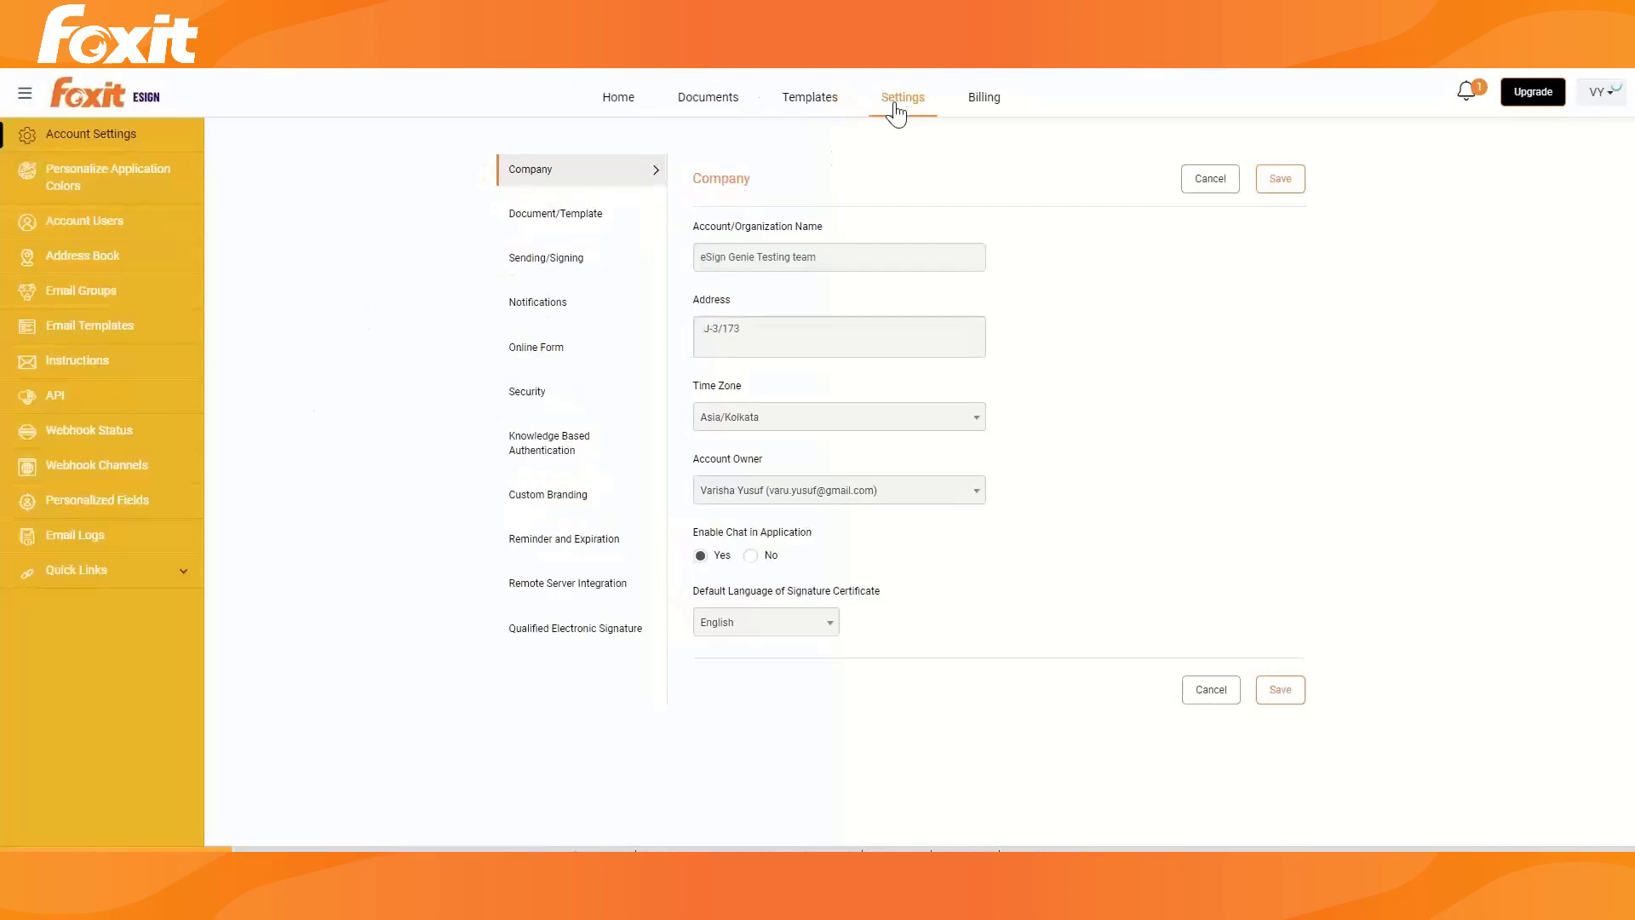
# Display the invitation email templates in the account settings and start creating a new one
pyautogui.click(119, 335)
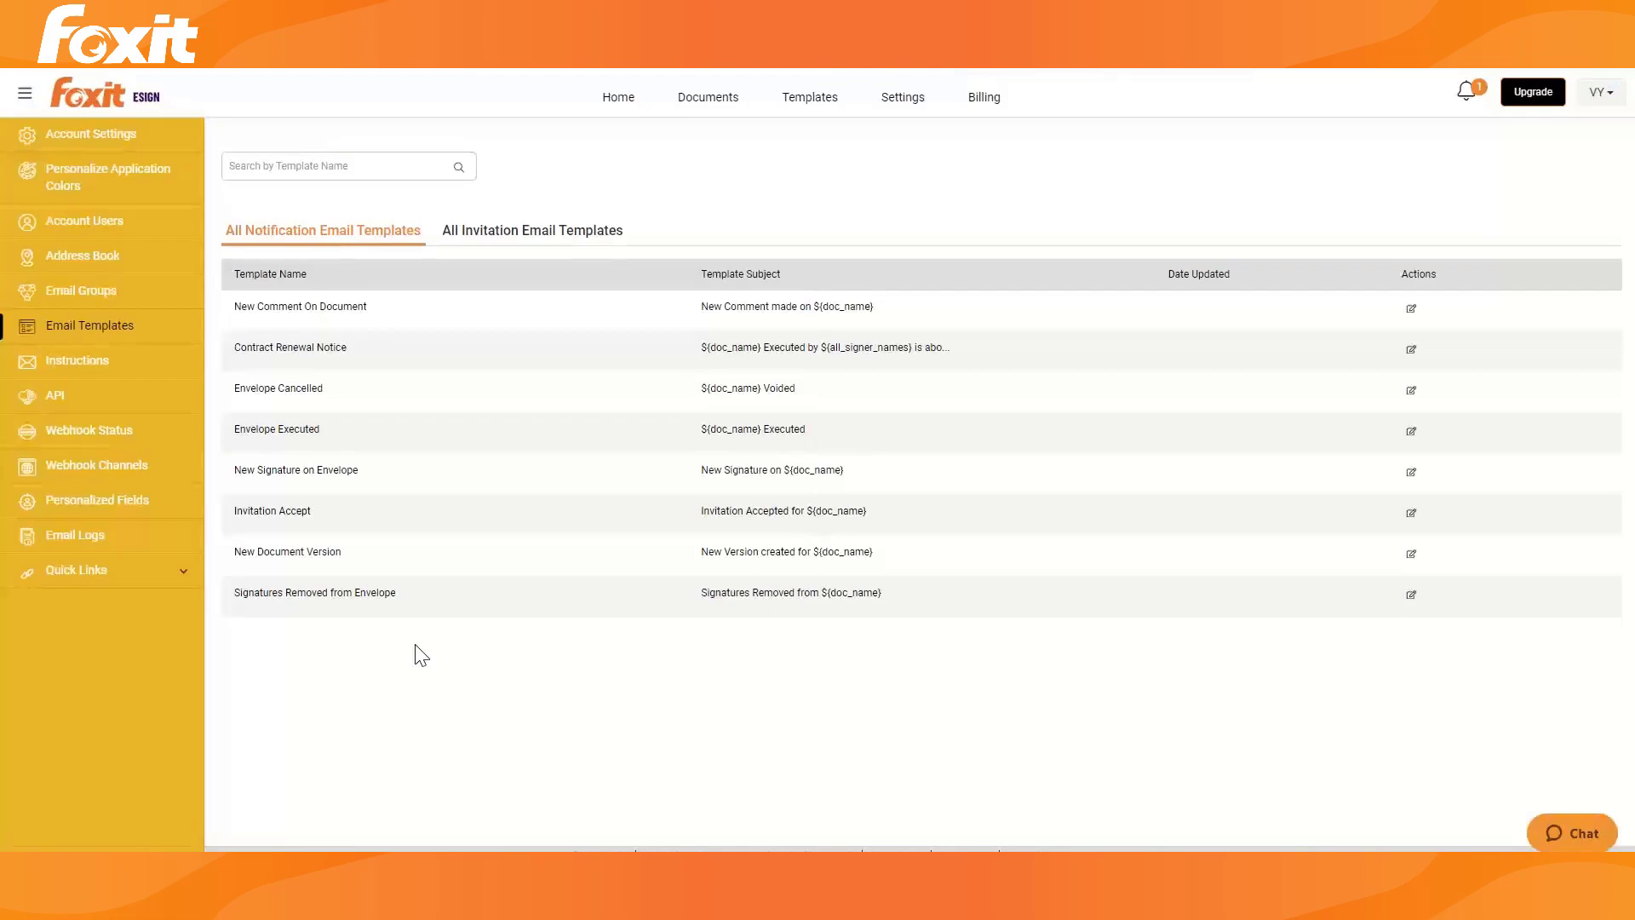
pyautogui.click(519, 236)
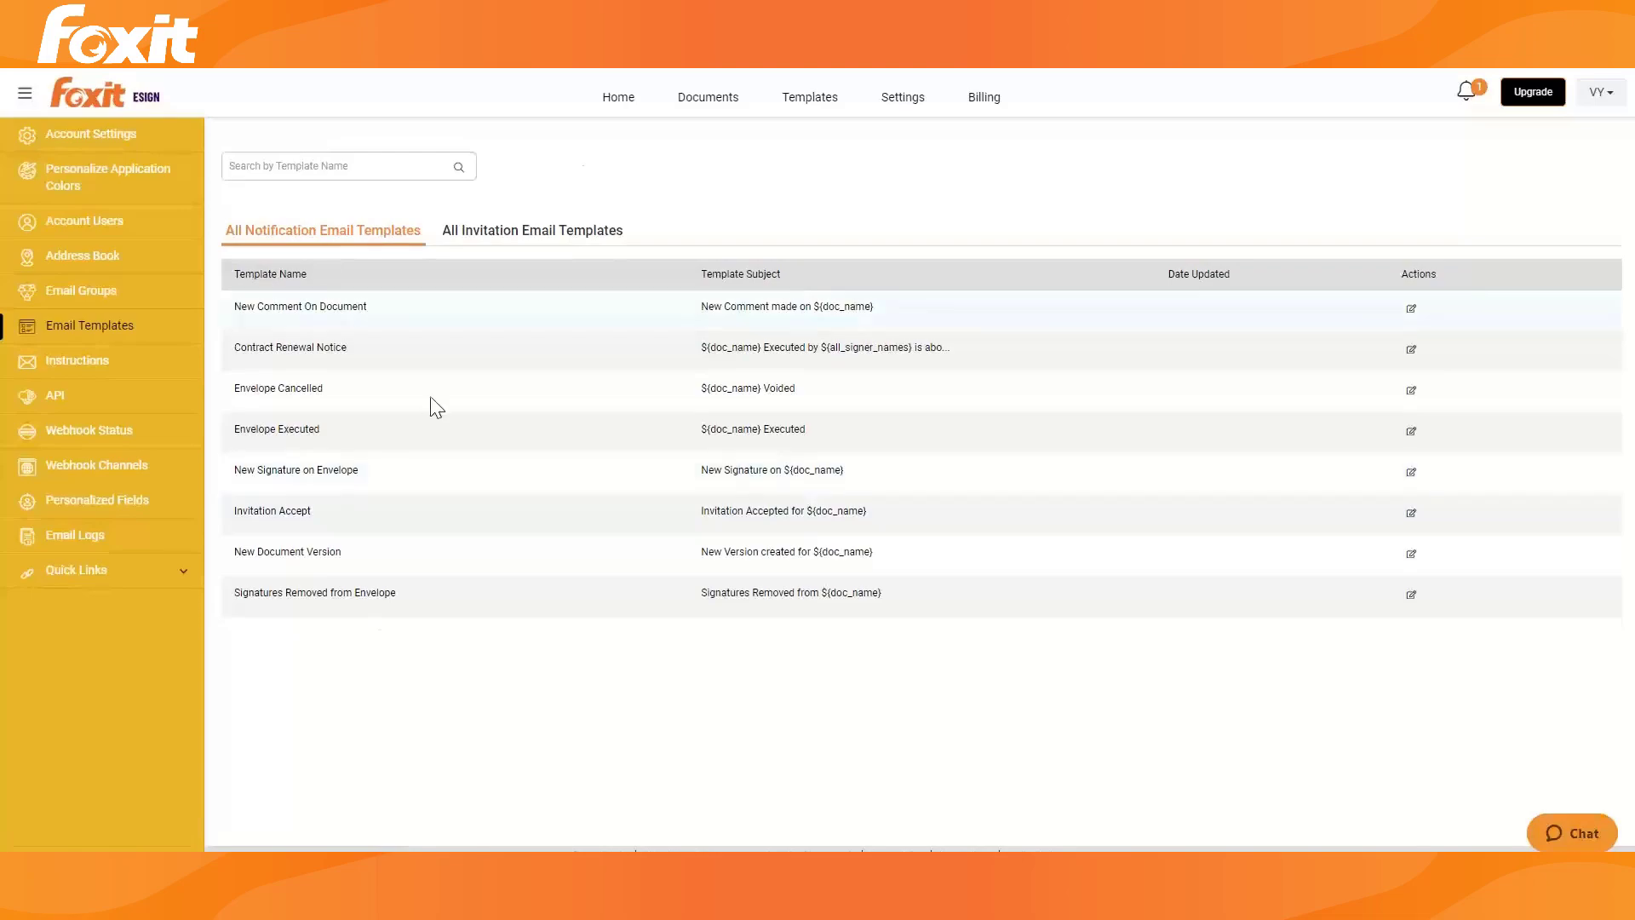
pyautogui.click(572, 233)
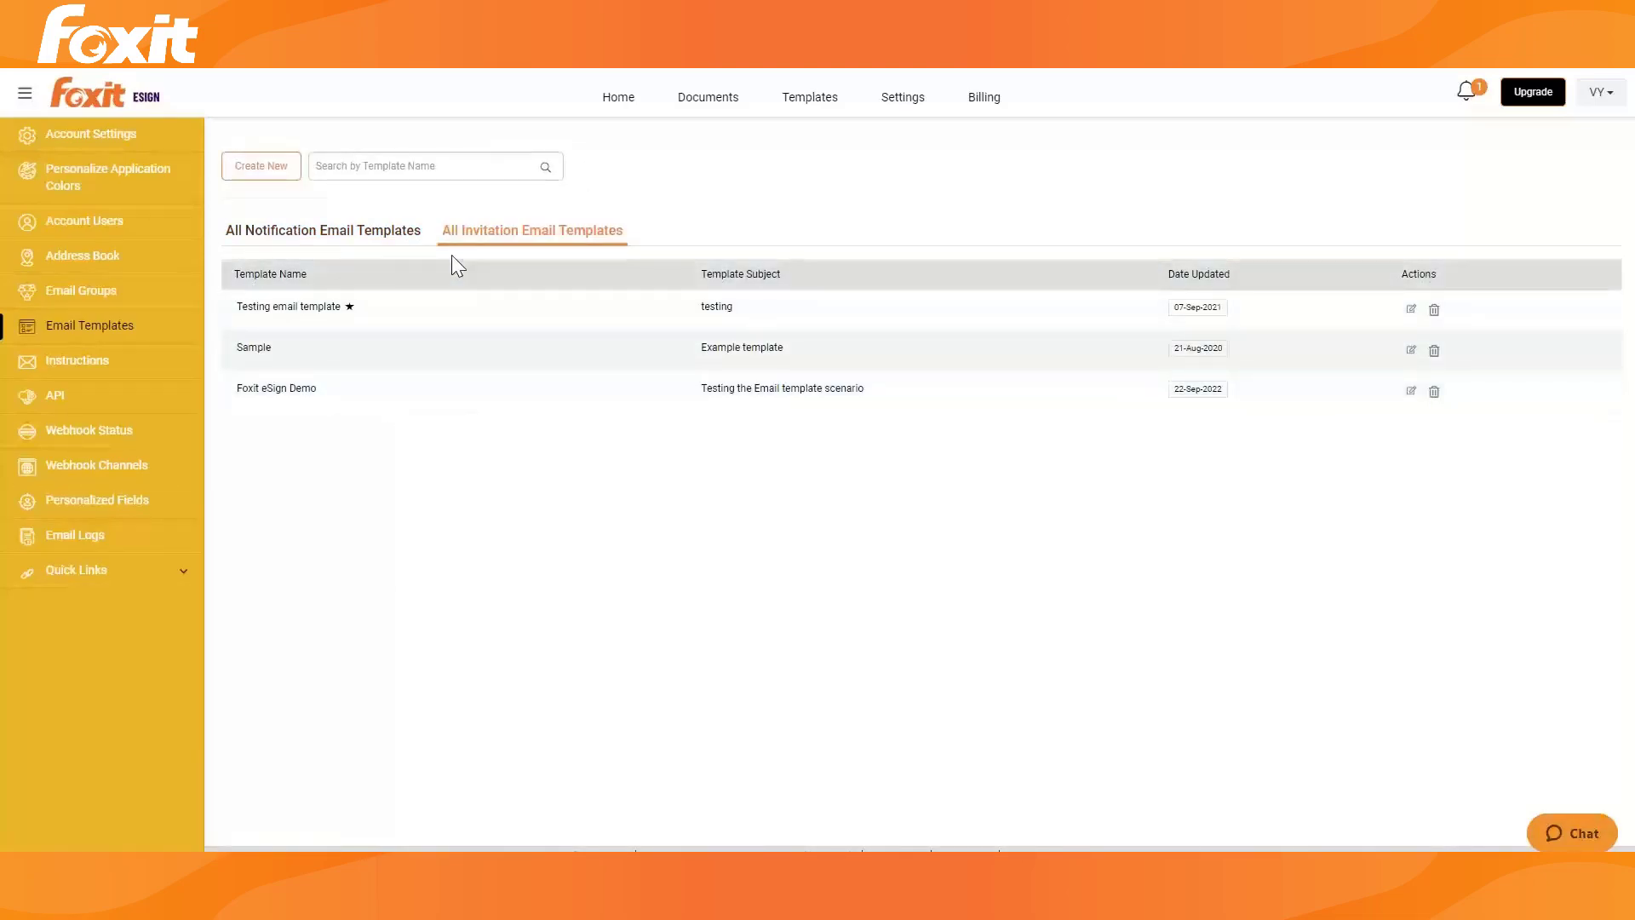
pyautogui.click(266, 168)
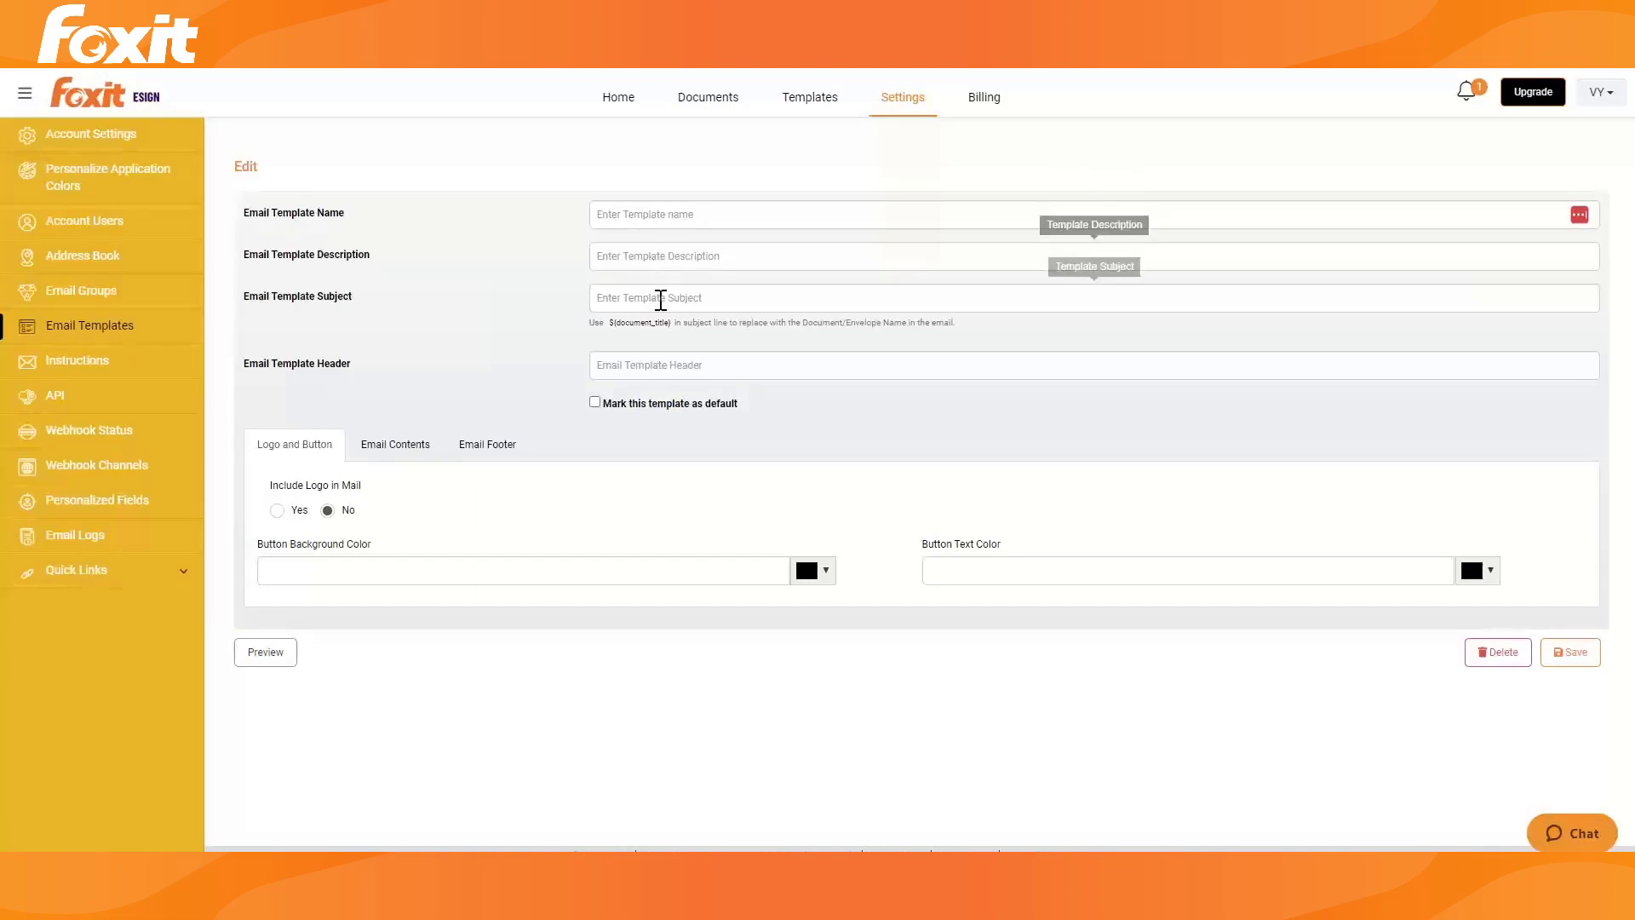
# Show the Email Contents editor of the new email template, preview the email and close the preview
pyautogui.click(394, 447)
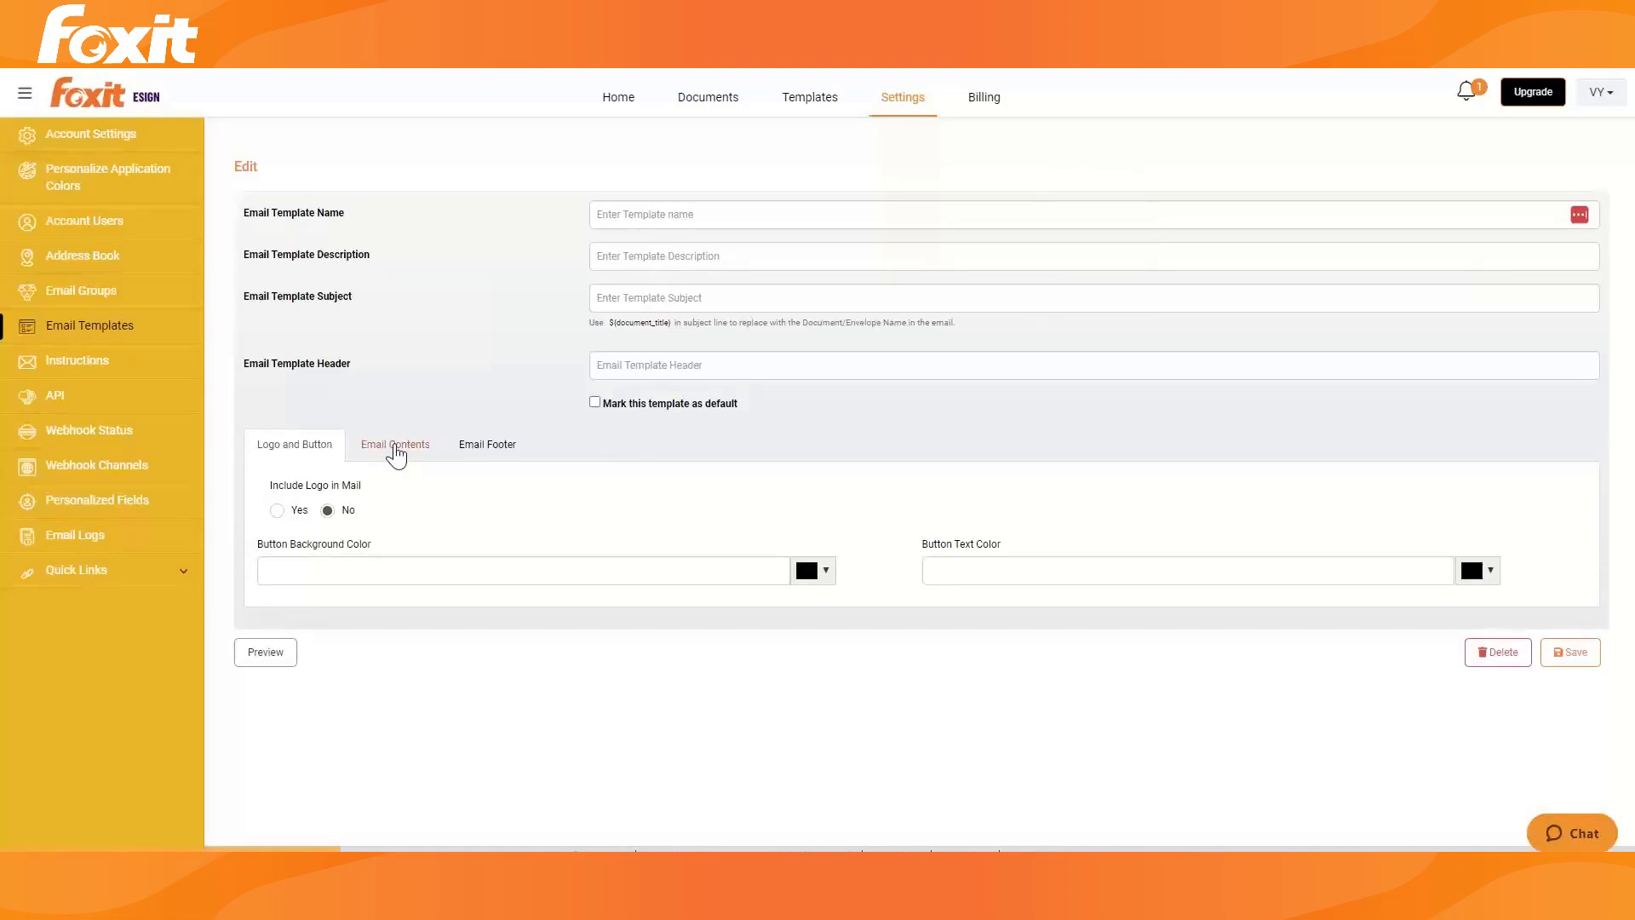
pyautogui.scroll(-1, 518, 527)
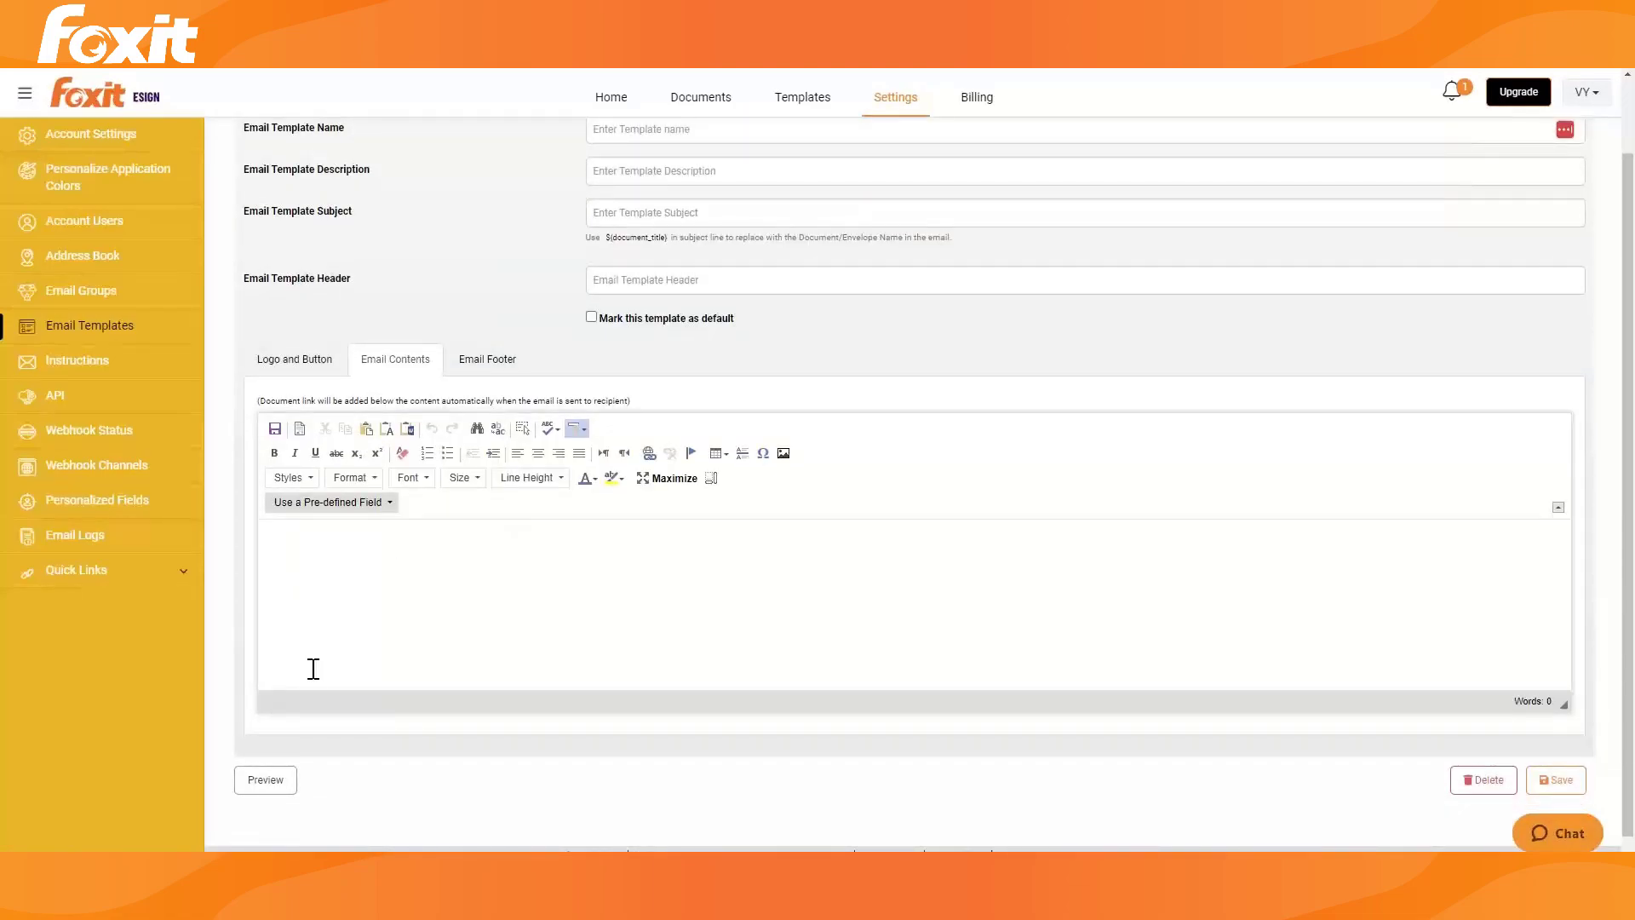
pyautogui.click(265, 789)
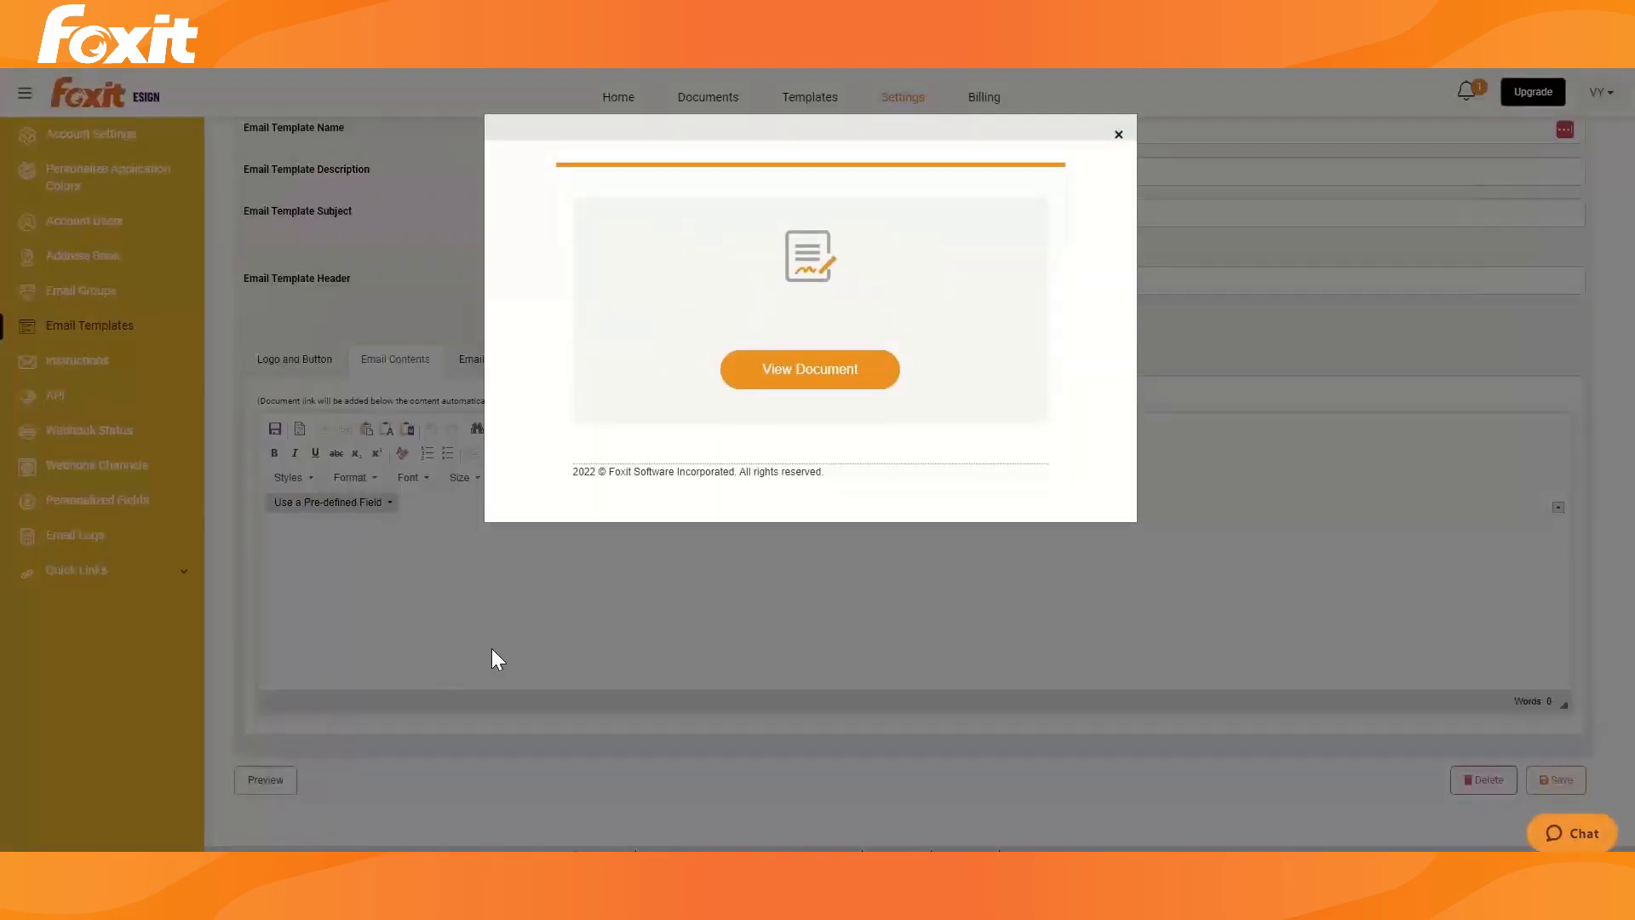
pyautogui.click(1118, 136)
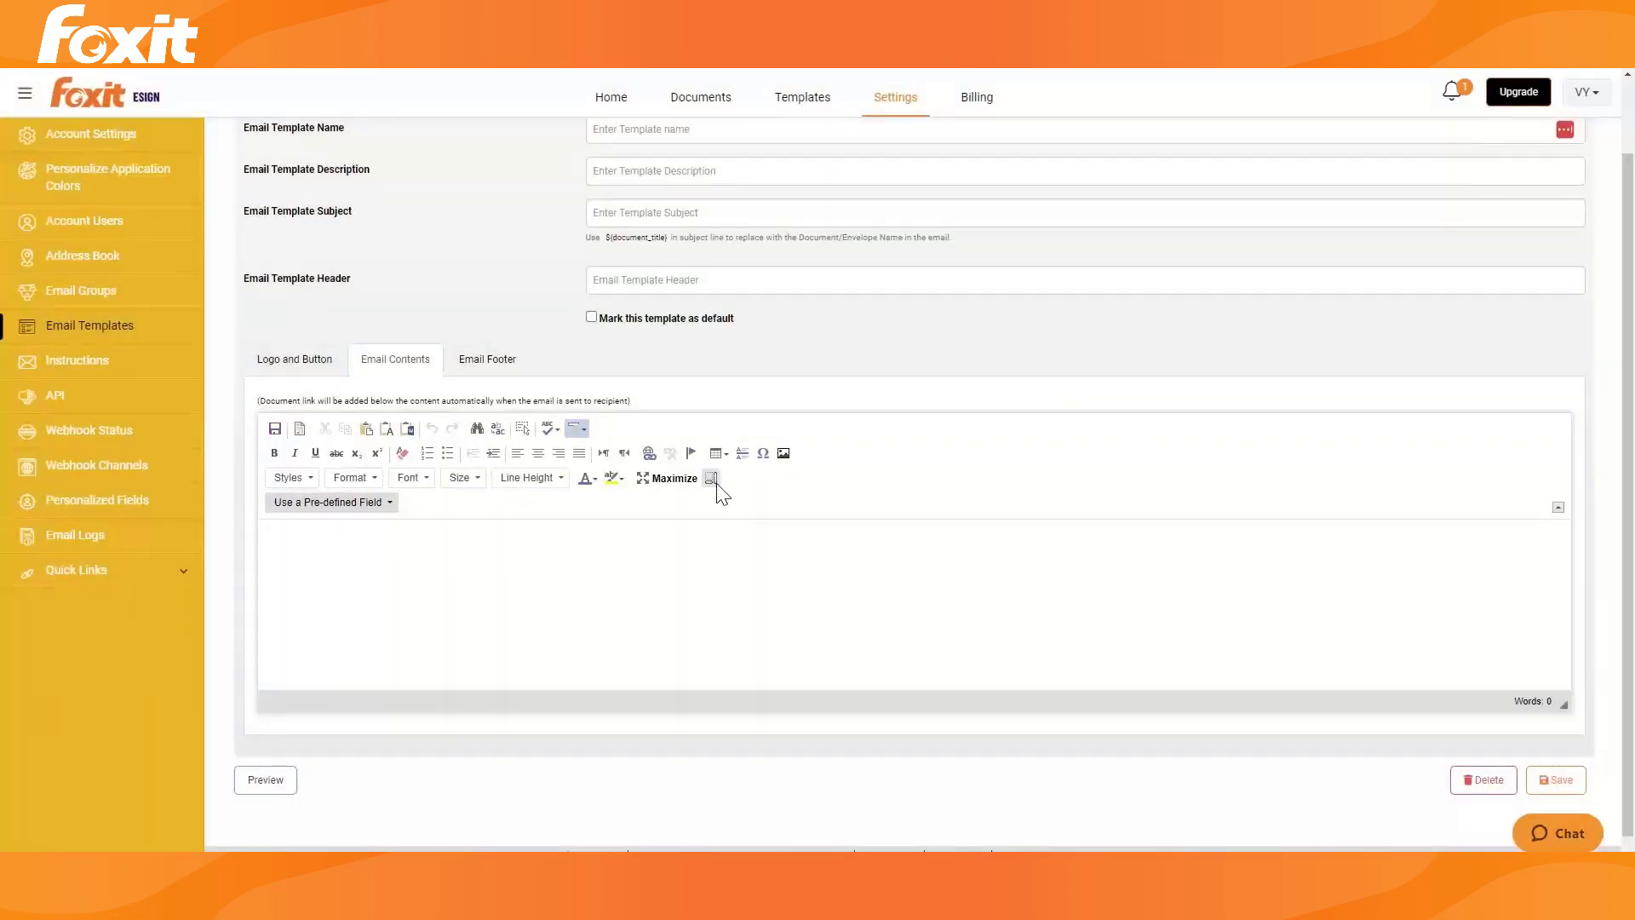
pyautogui.scroll(1, 707, 503)
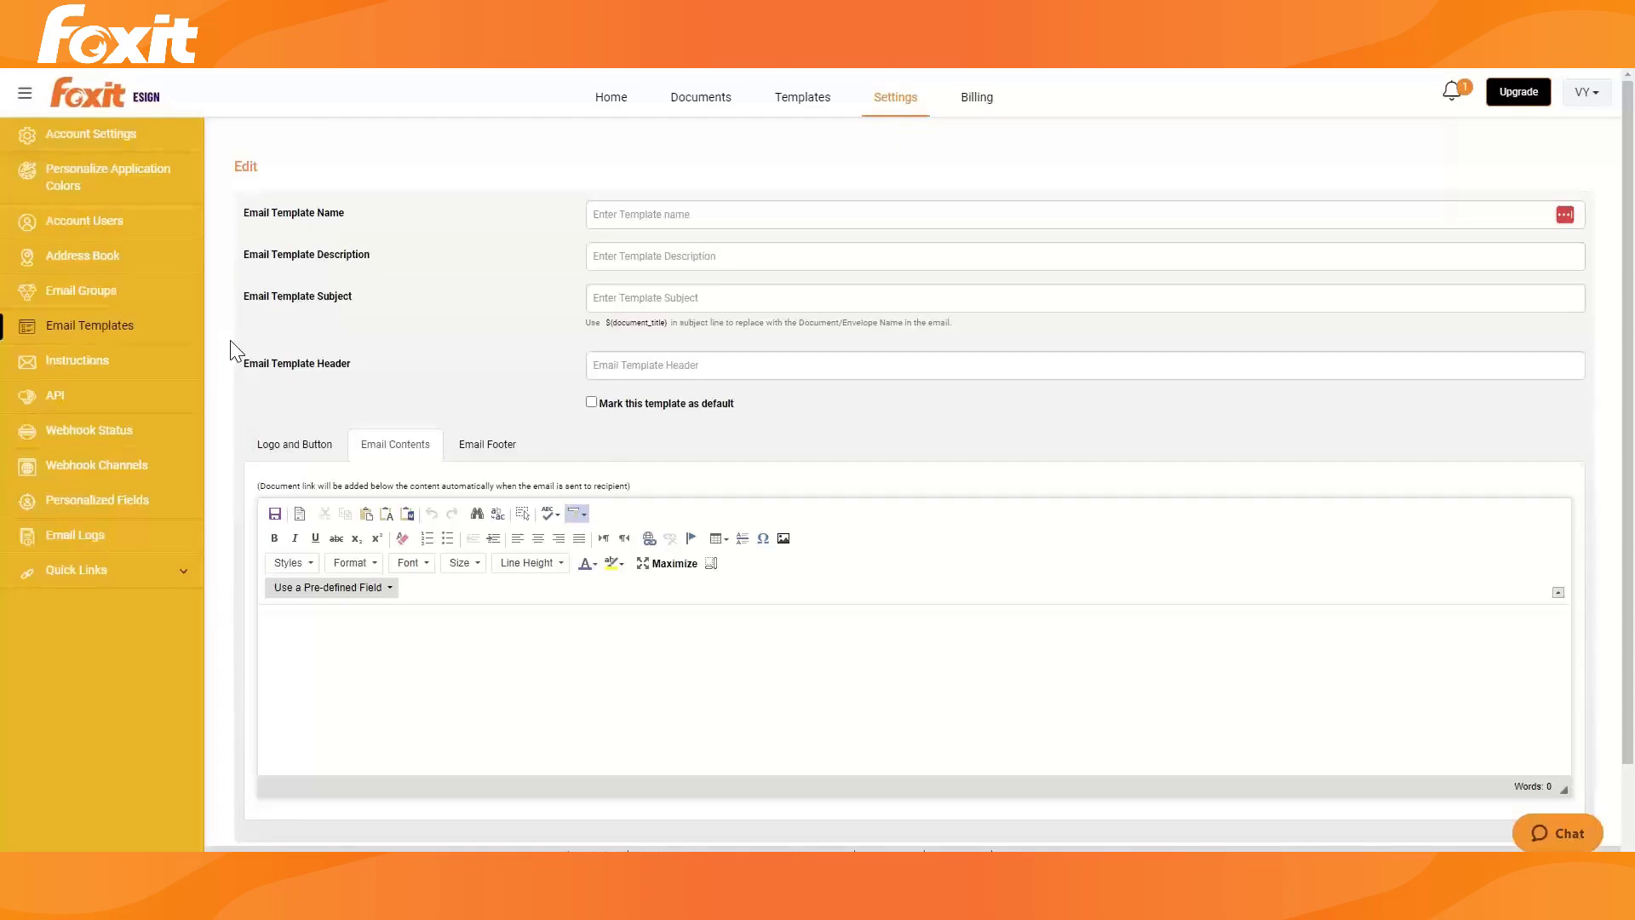
# Review the automatic reminder and expiration options in the account's Reminder and Expiration settings and save them
pyautogui.click(887, 102)
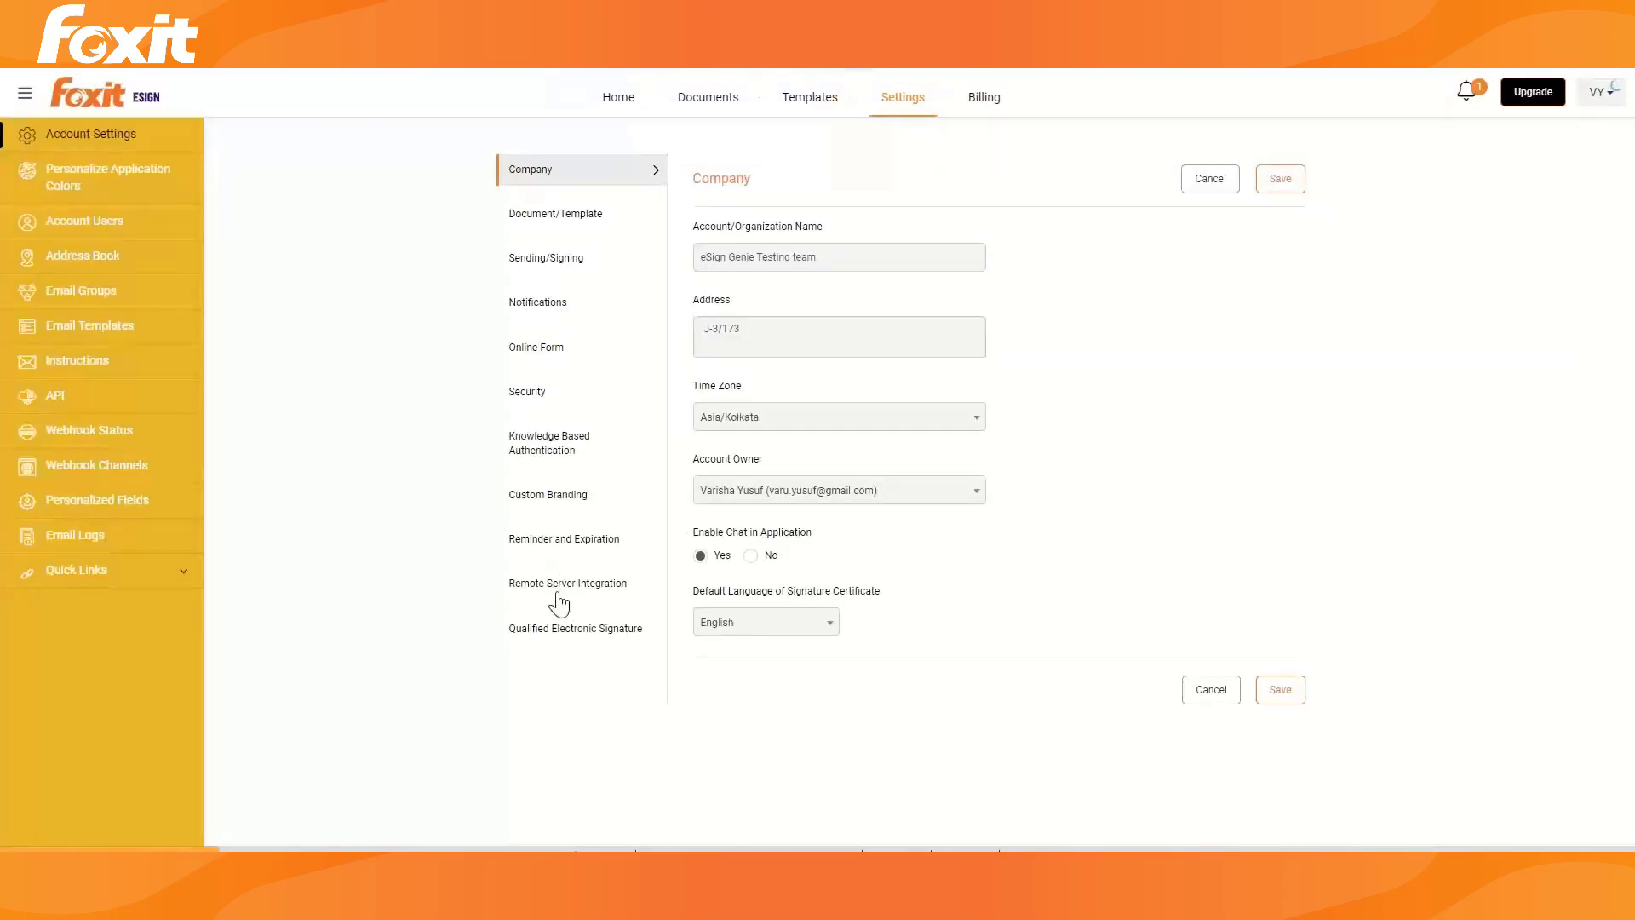
pyautogui.click(558, 541)
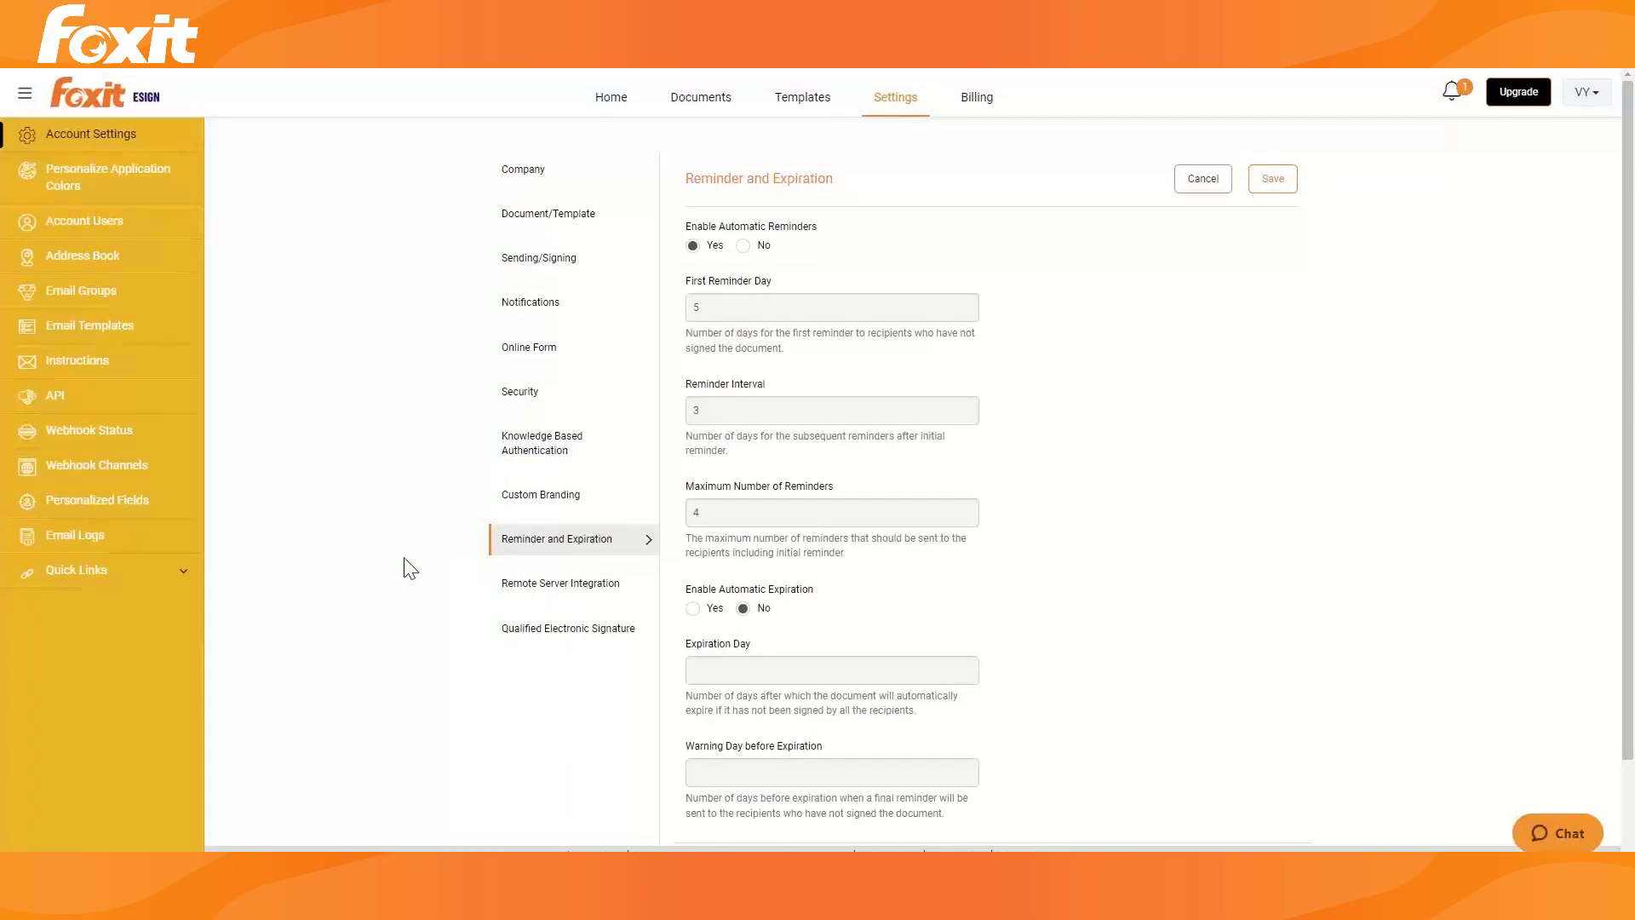
pyautogui.scroll(-2, 880, 554)
pyautogui.scroll(2, 888, 581)
pyautogui.scroll(-1, 850, 521)
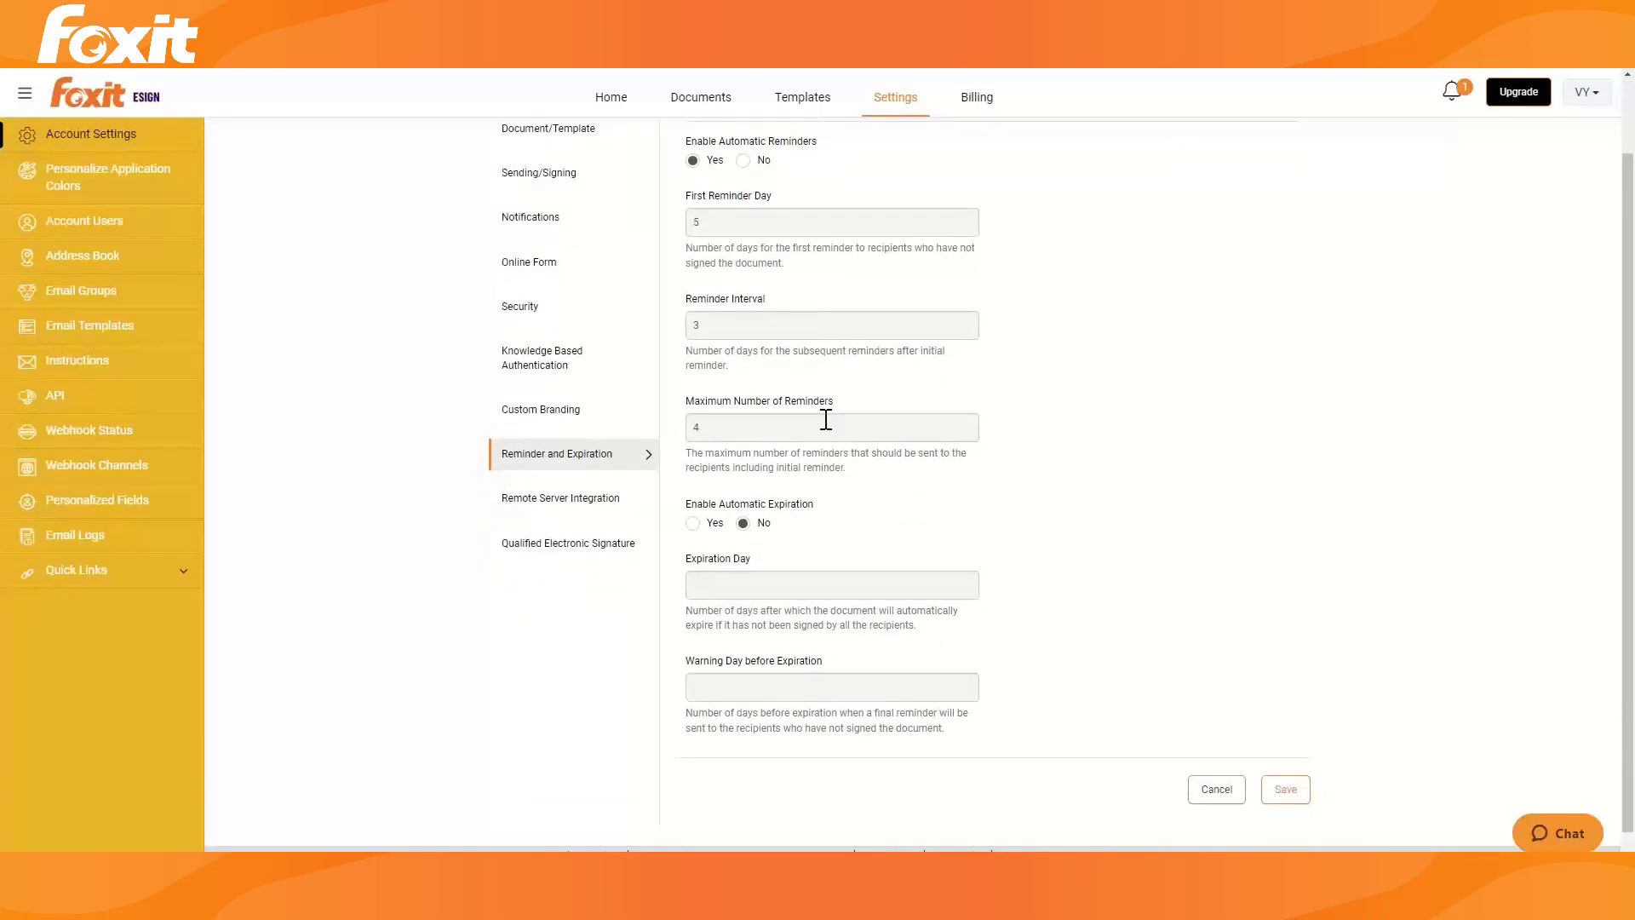
pyautogui.scroll(-1, 850, 435)
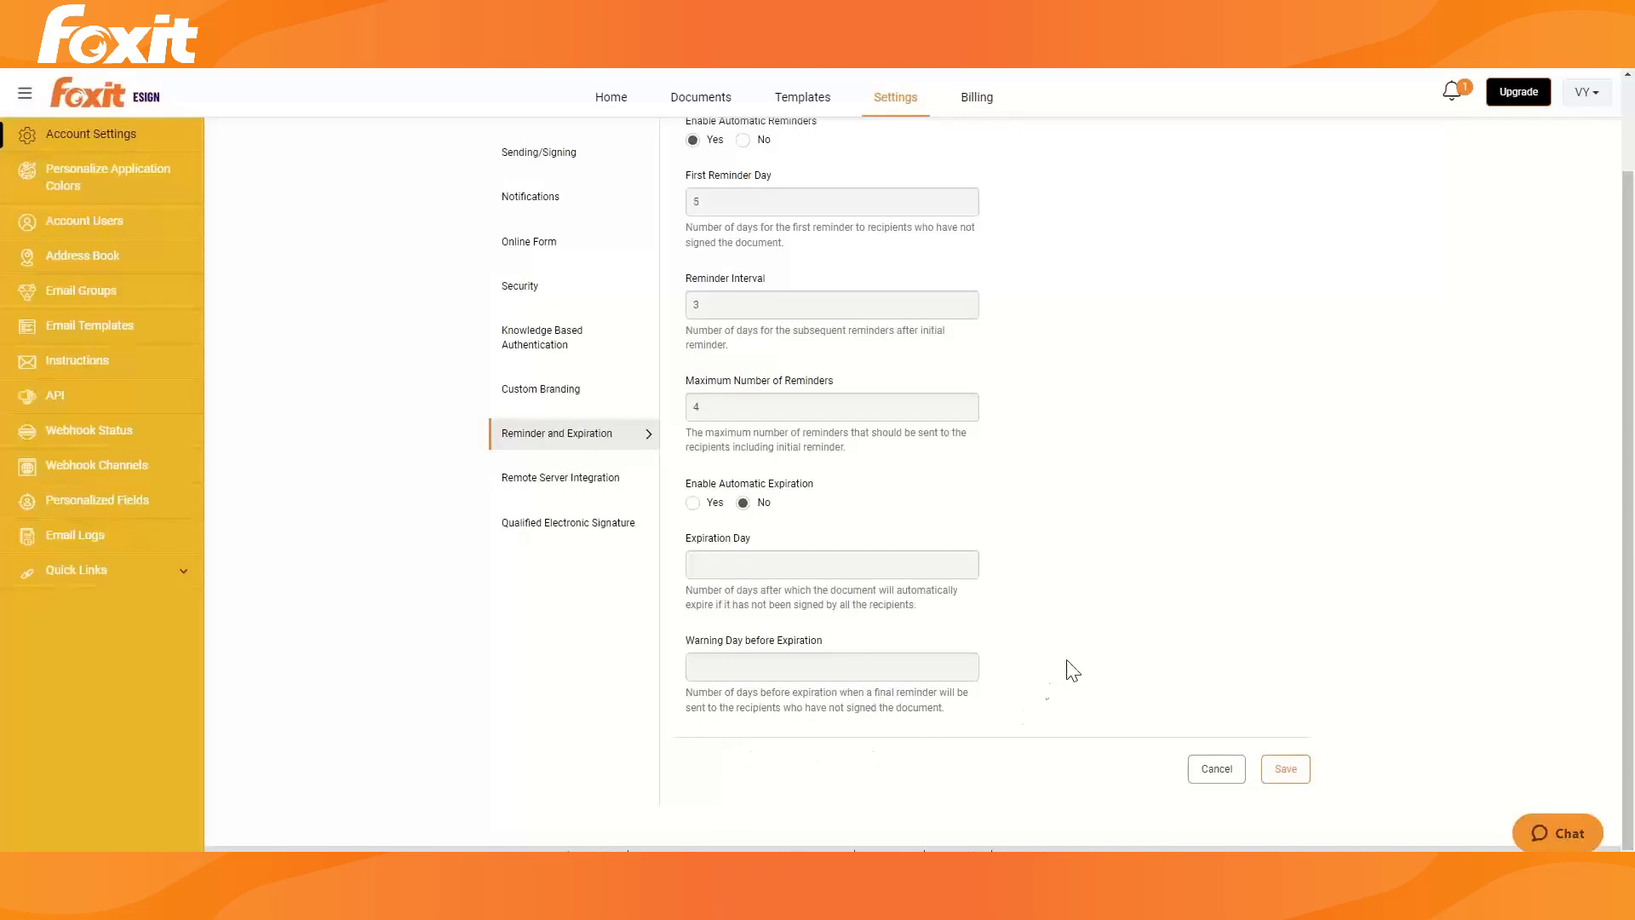
pyautogui.scroll(2, 1095, 643)
pyautogui.scroll(-1, 1100, 645)
pyautogui.scroll(1, 1172, 525)
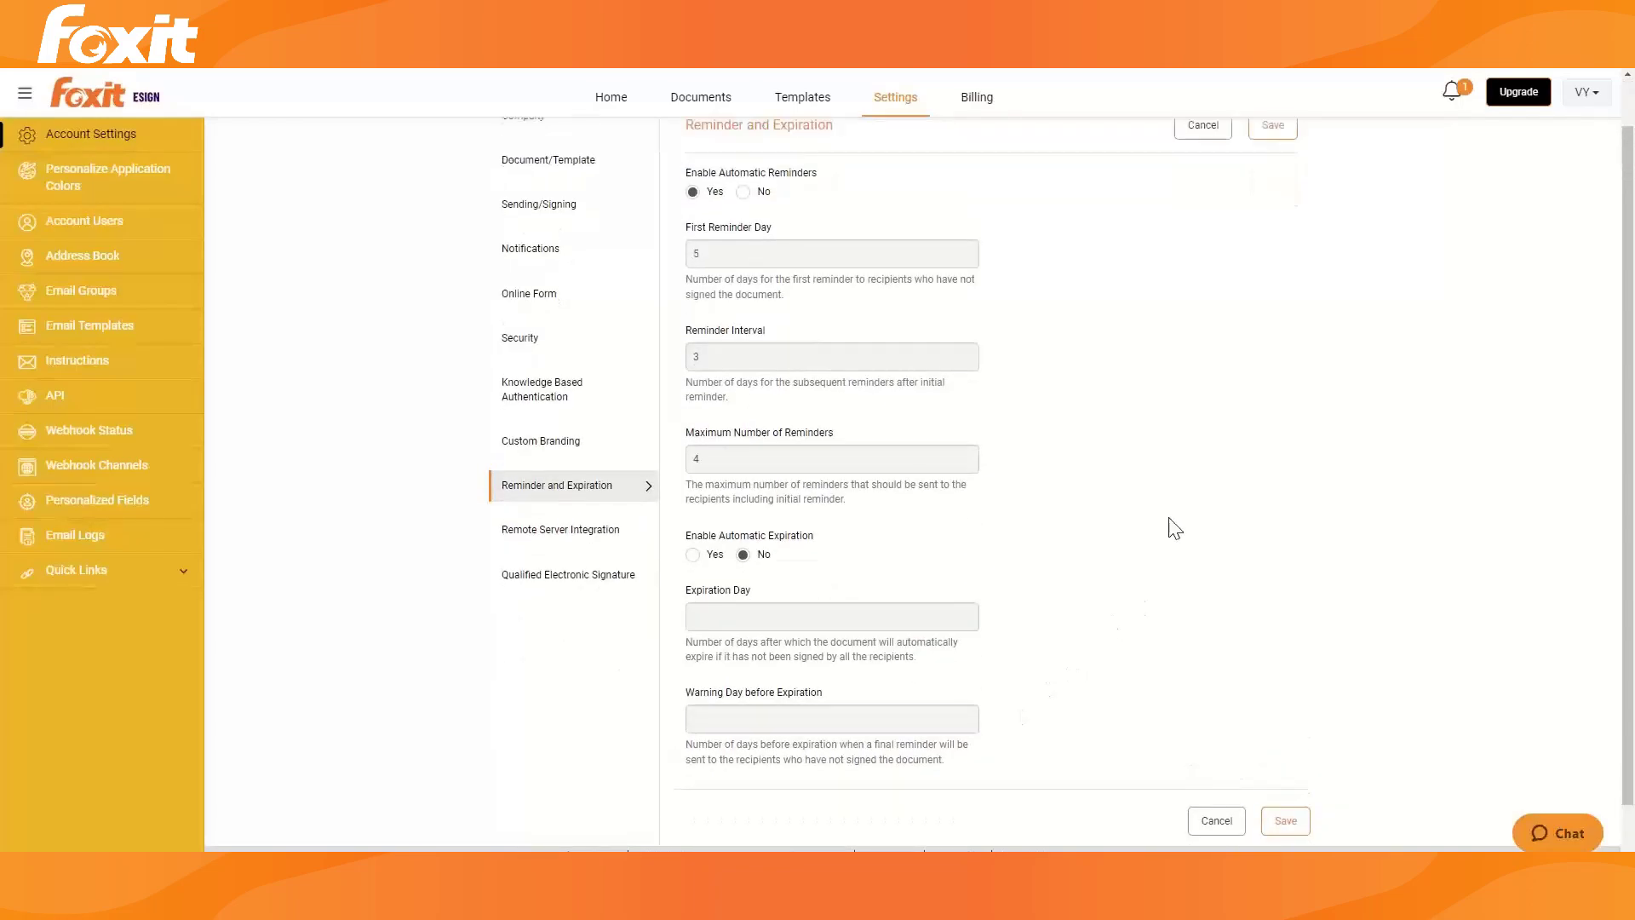
pyautogui.click(1274, 181)
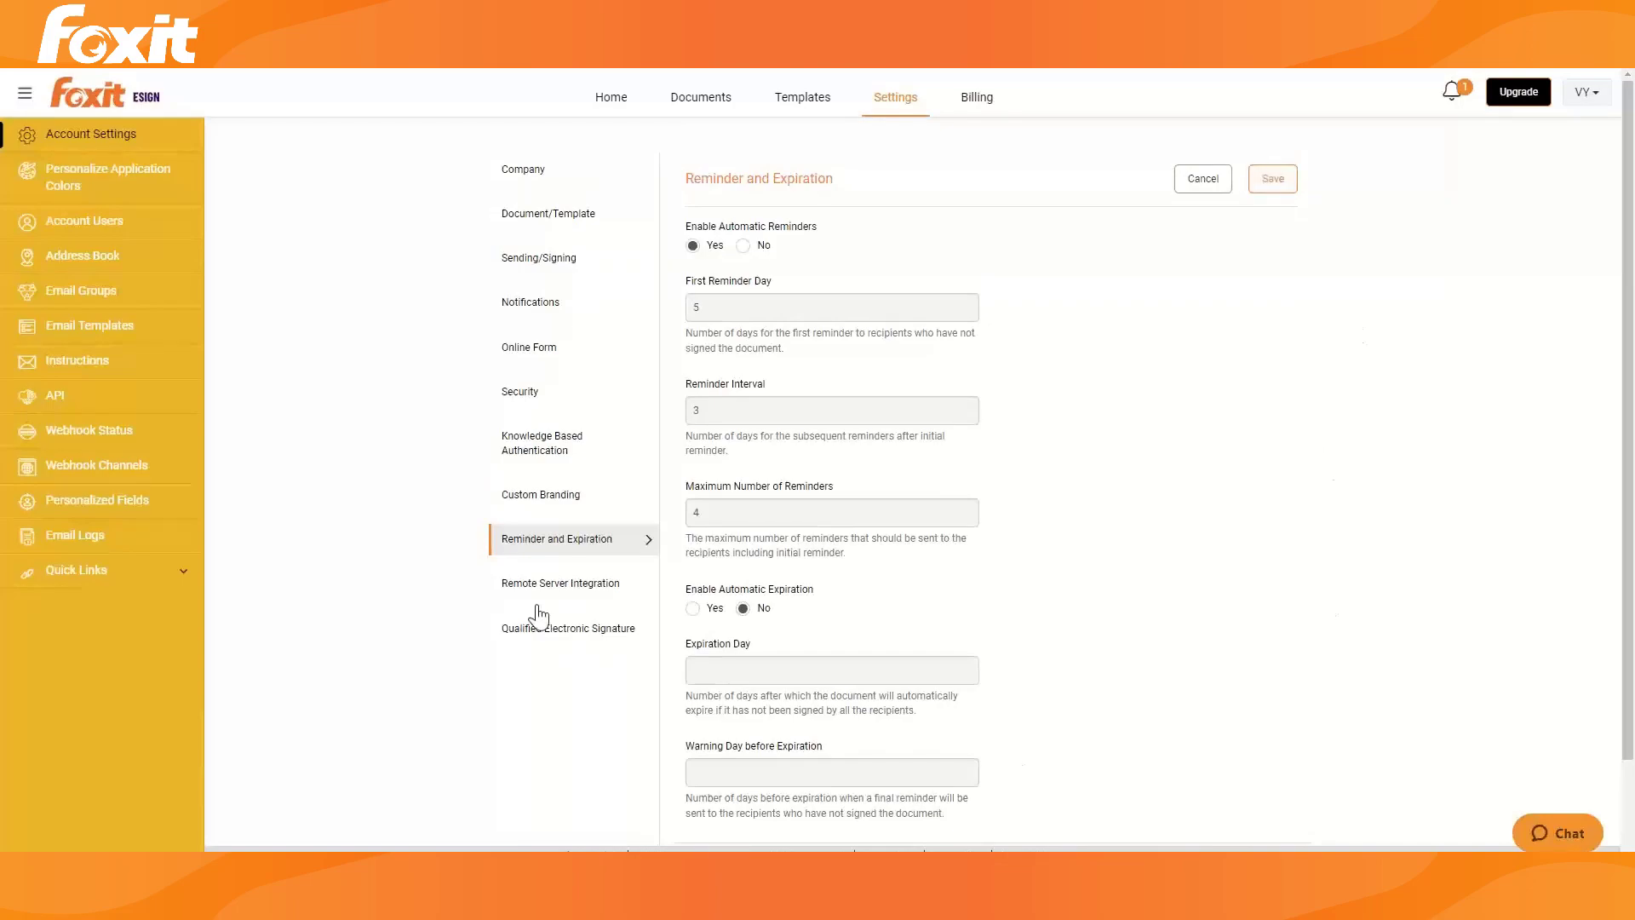
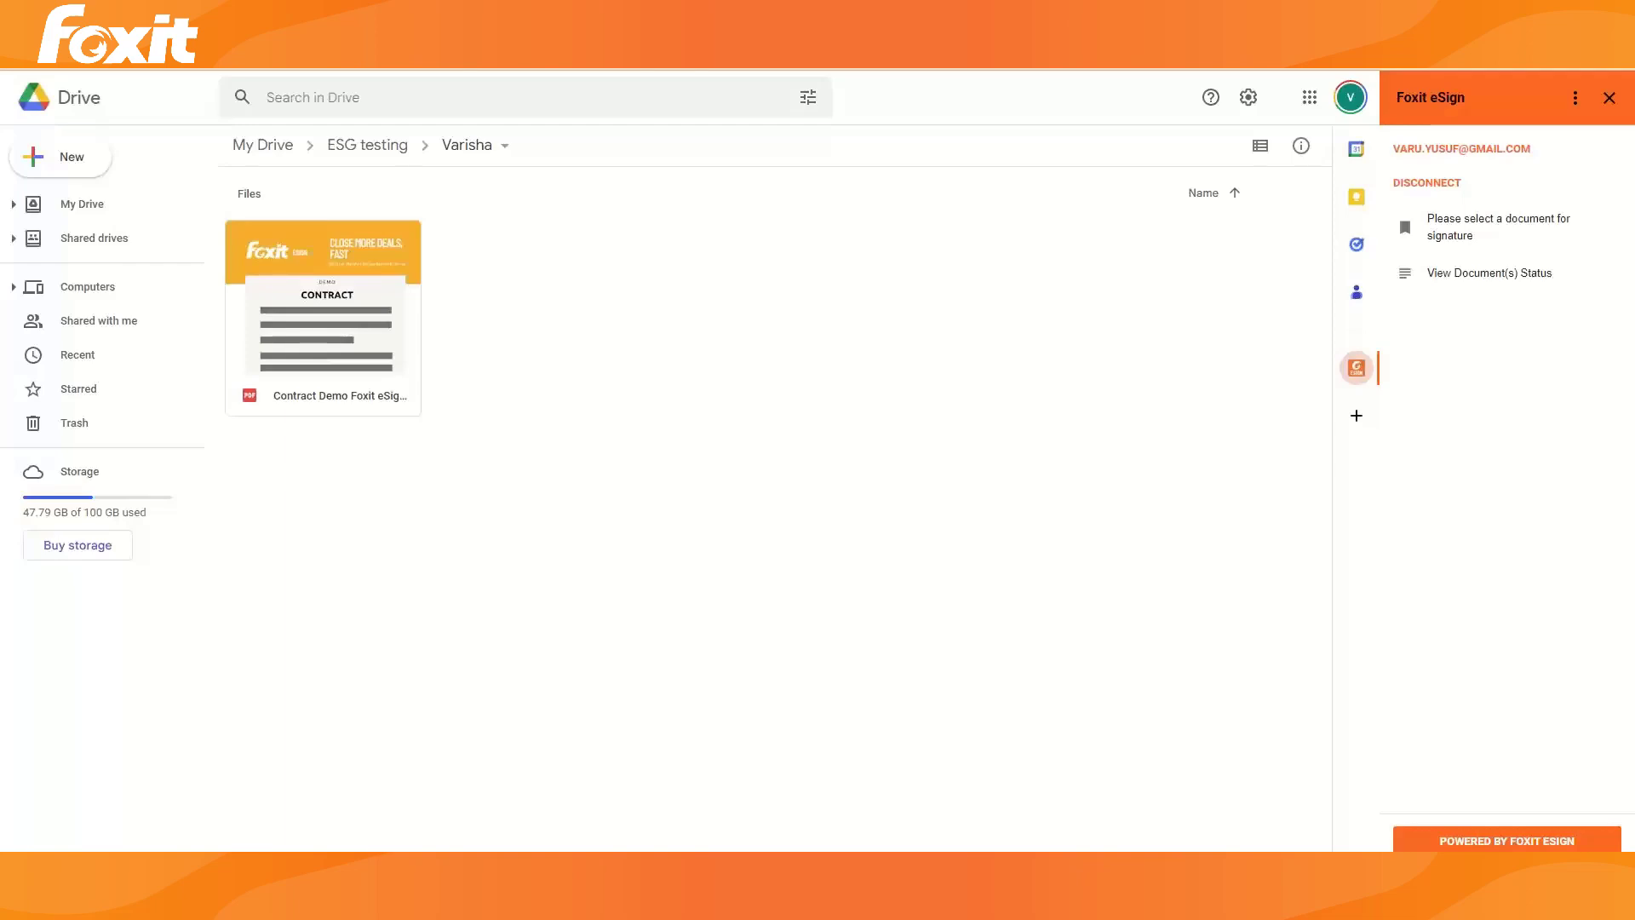
# Switch to Google Drive and close the Foxit eSign add-on panel
pyautogui.click(1358, 371)
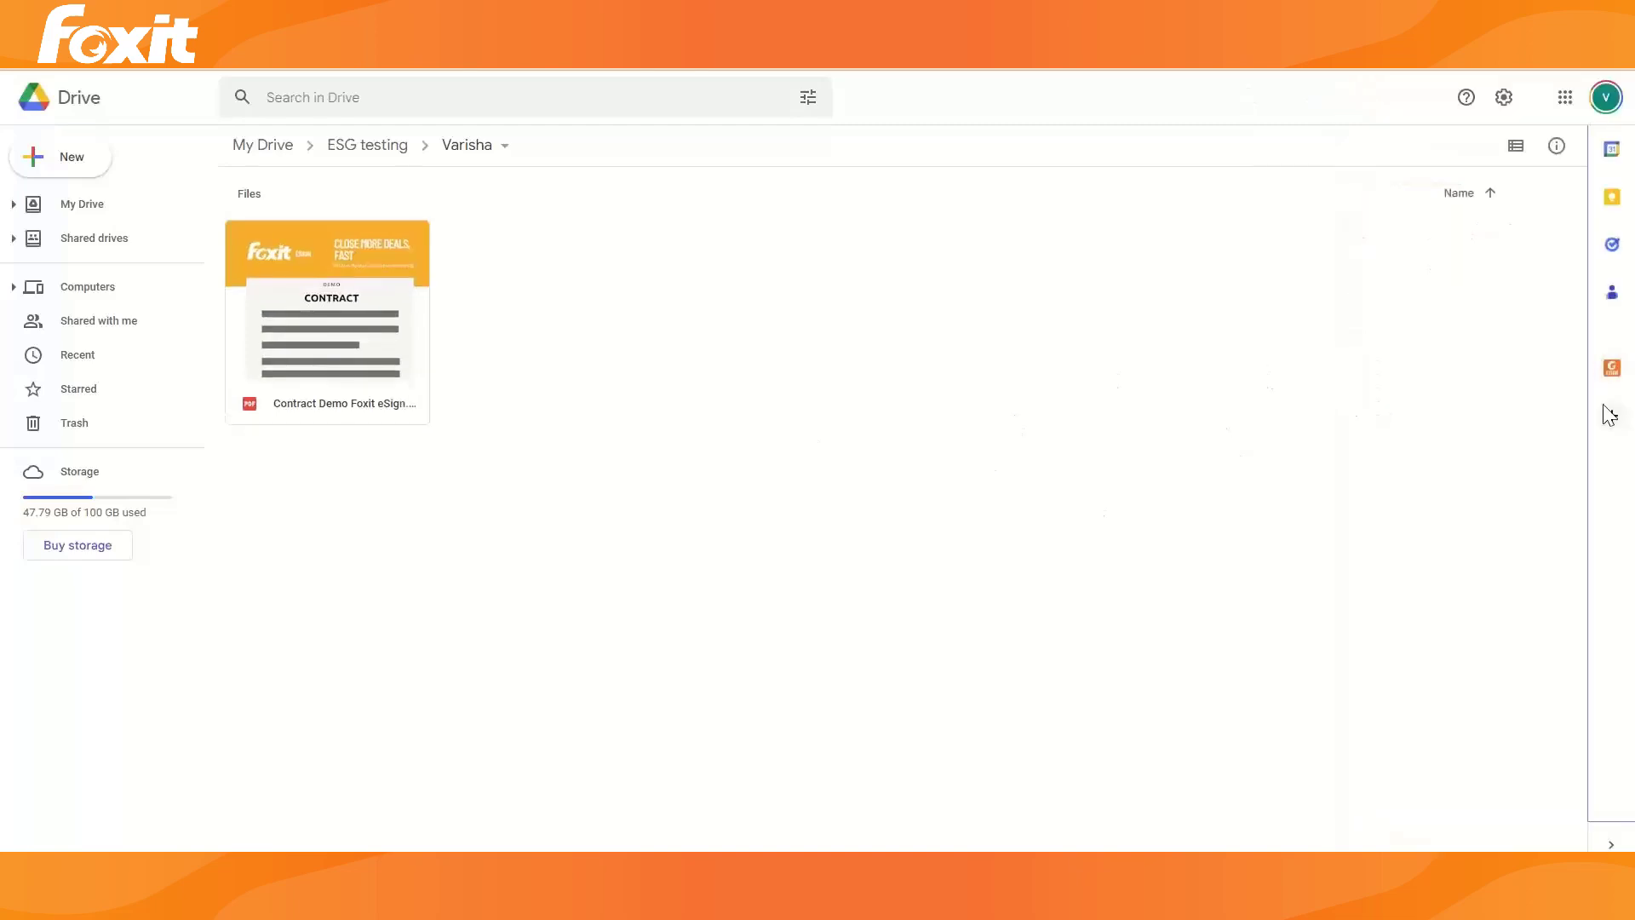
# Open the Contract Demo PDF from Drive through the Foxit eSign add-on's Sign Yourself option, look through it and send the envelope
pyautogui.click(1612, 375)
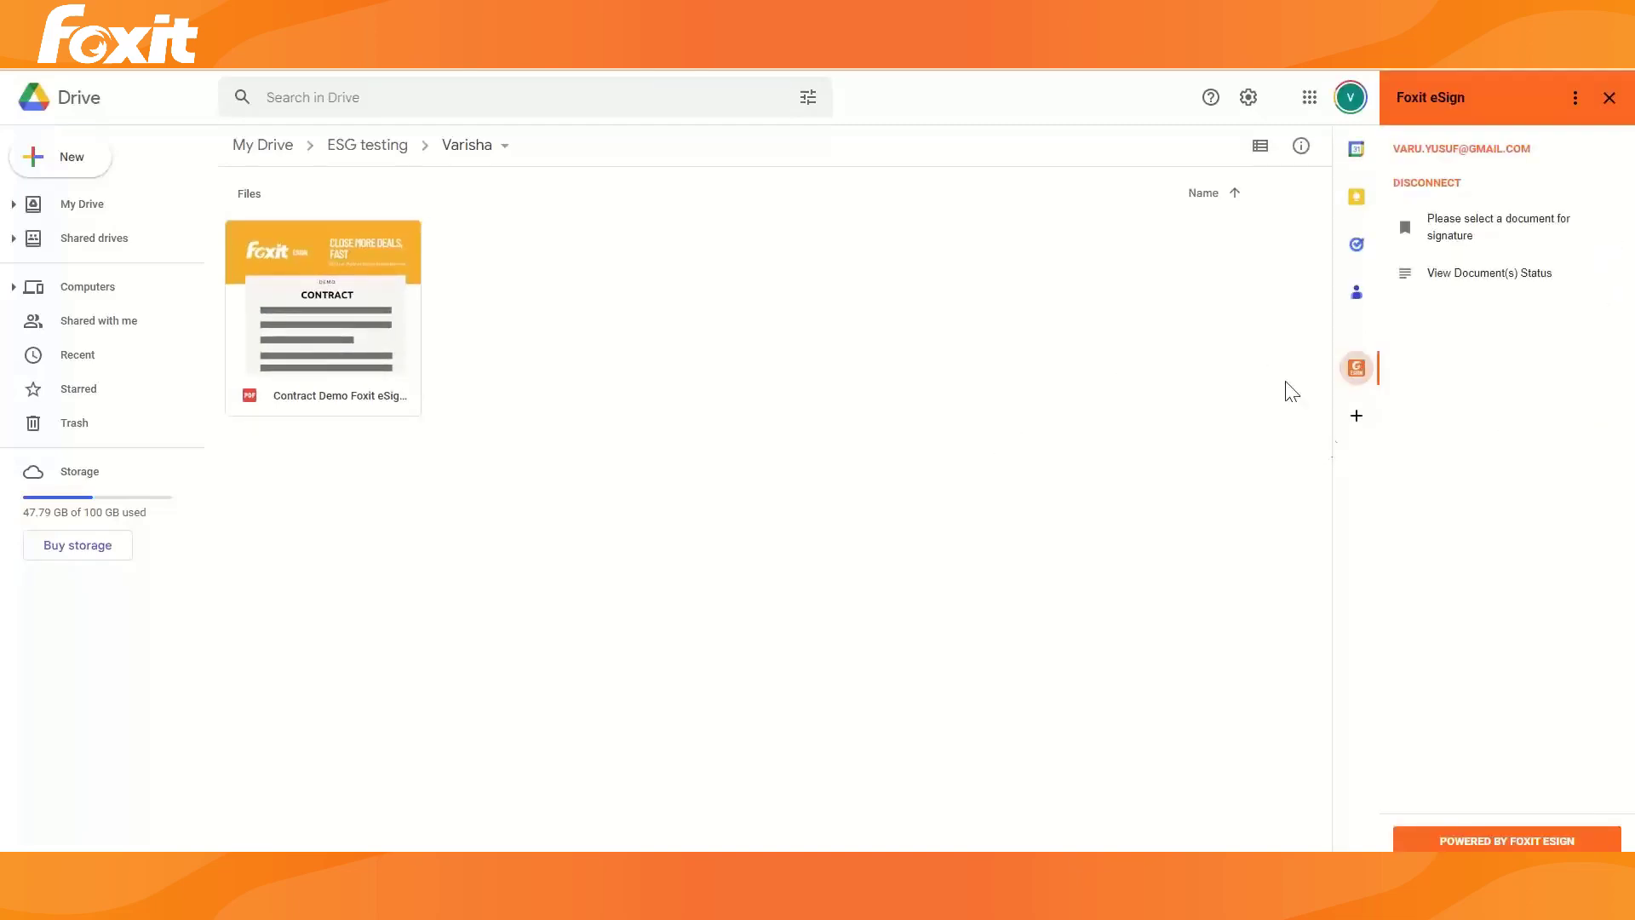
pyautogui.click(324, 351)
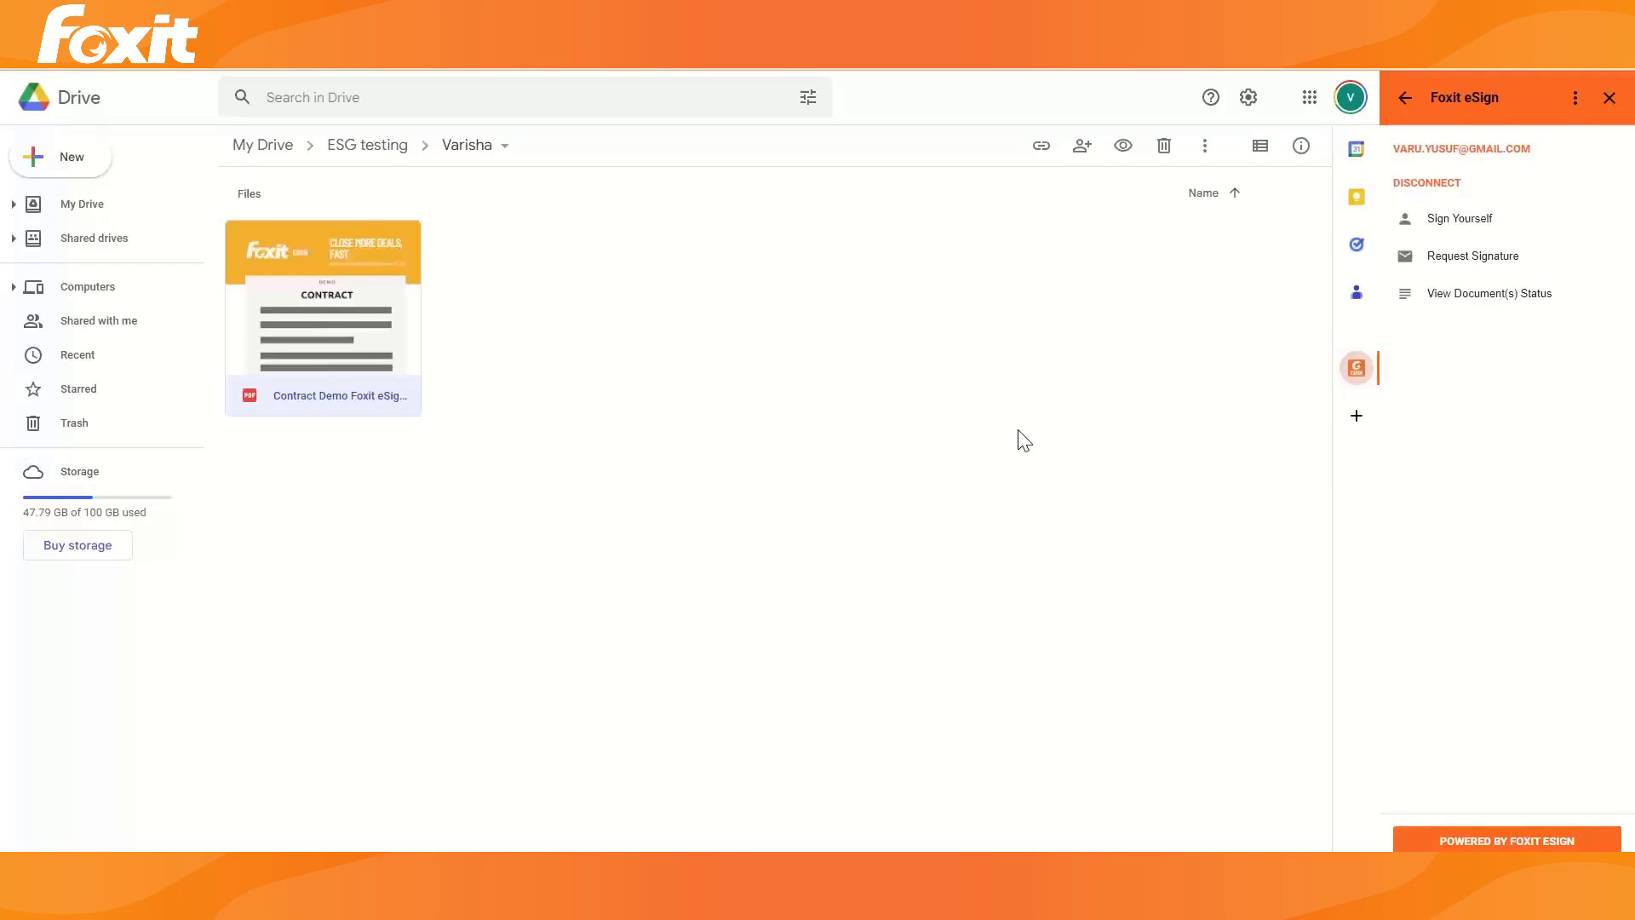
pyautogui.click(1394, 223)
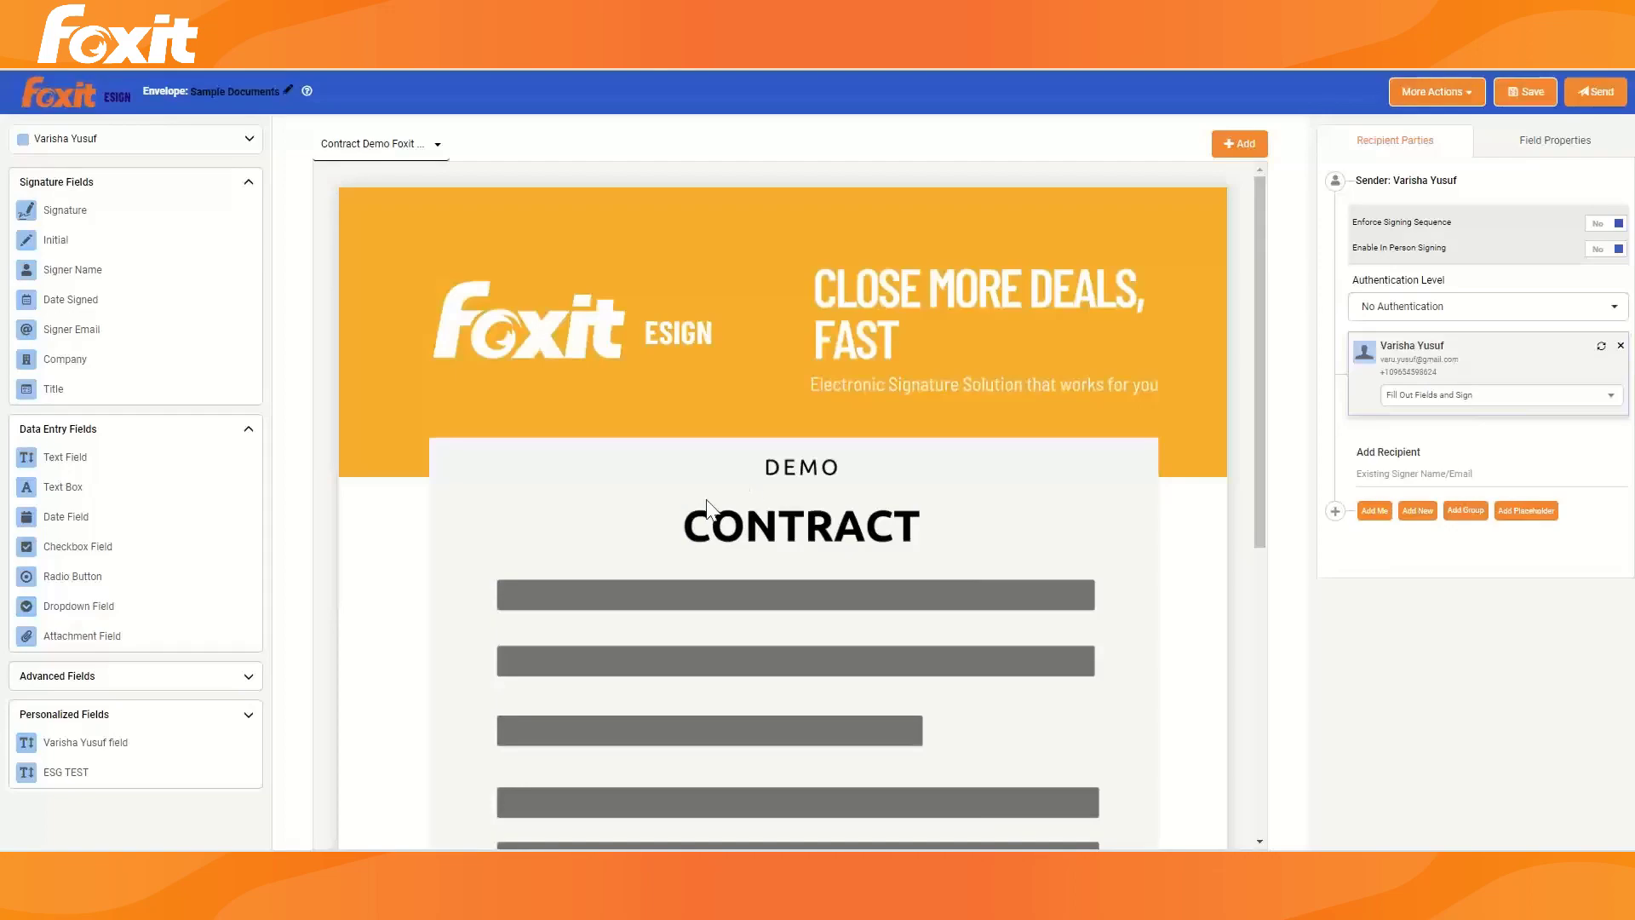
pyautogui.scroll(-5, 872, 544)
pyautogui.scroll(5, 909, 544)
pyautogui.click(1596, 92)
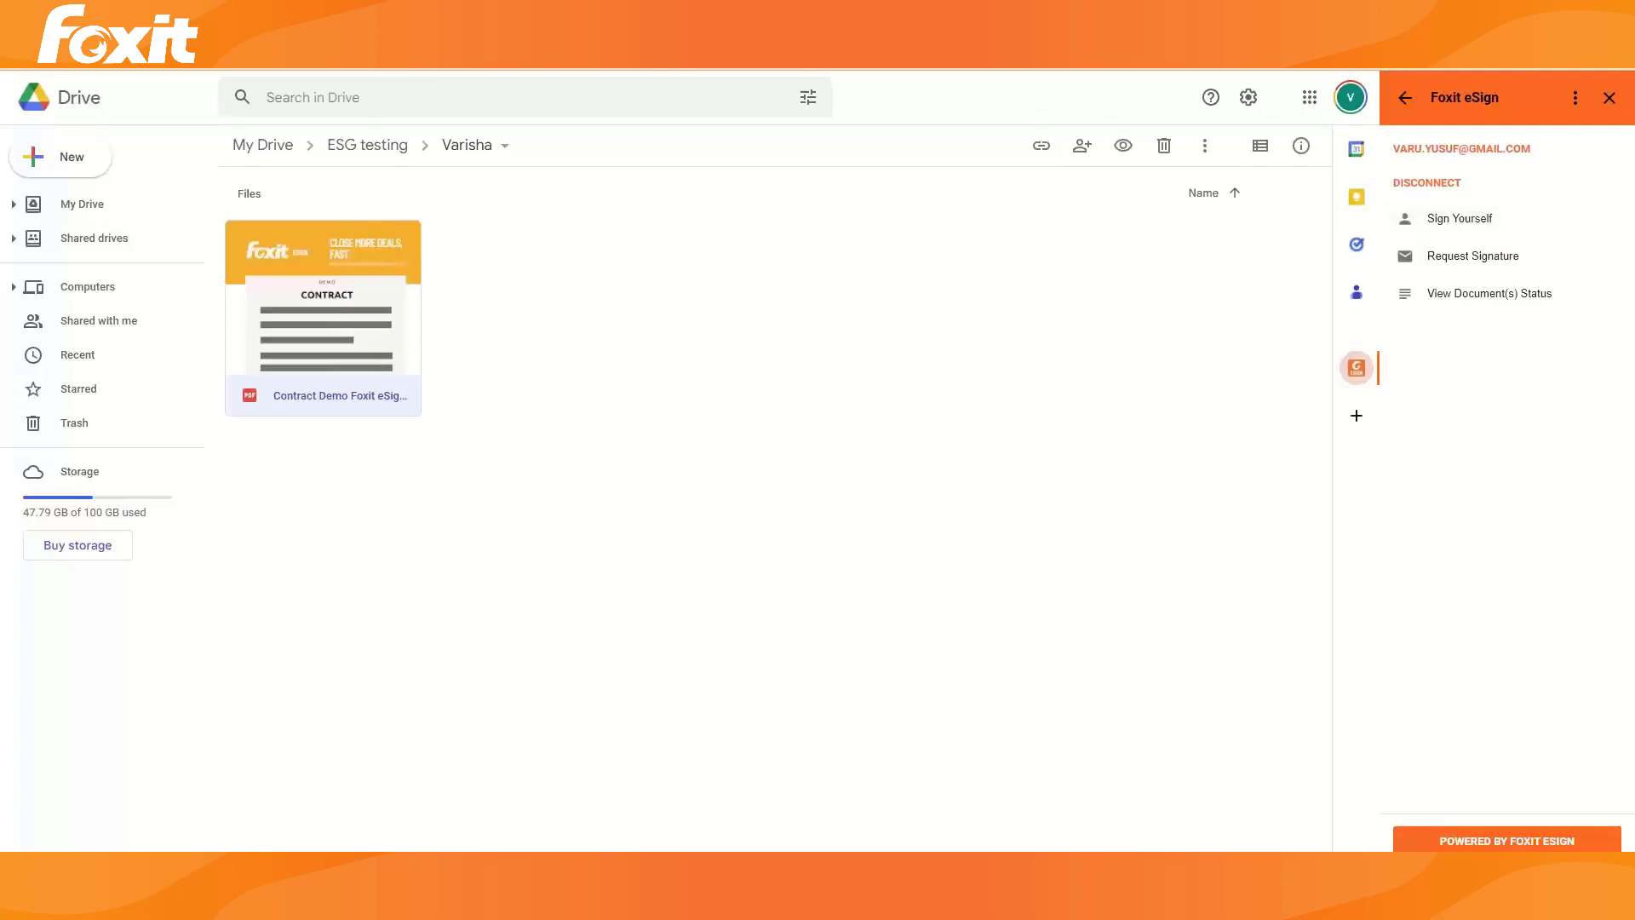
# Switch to Zapier in a full-size window, search the apps for "Foxit eSign" and show its integrations page
pyautogui.hotkey('alt', 'Tab')
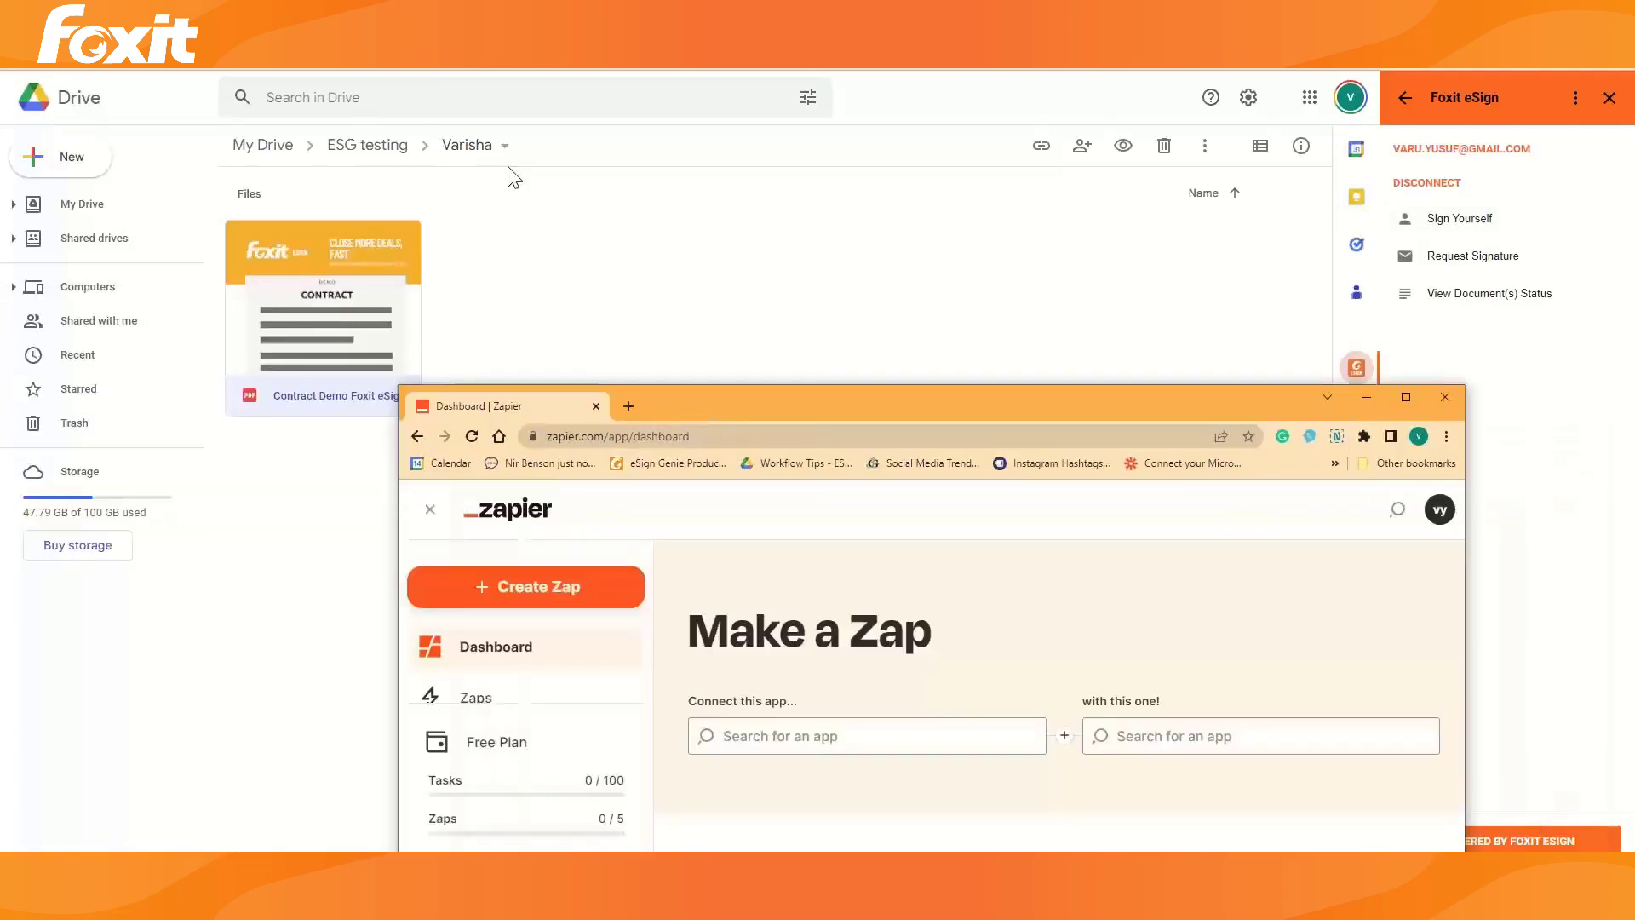
pyautogui.click(1412, 407)
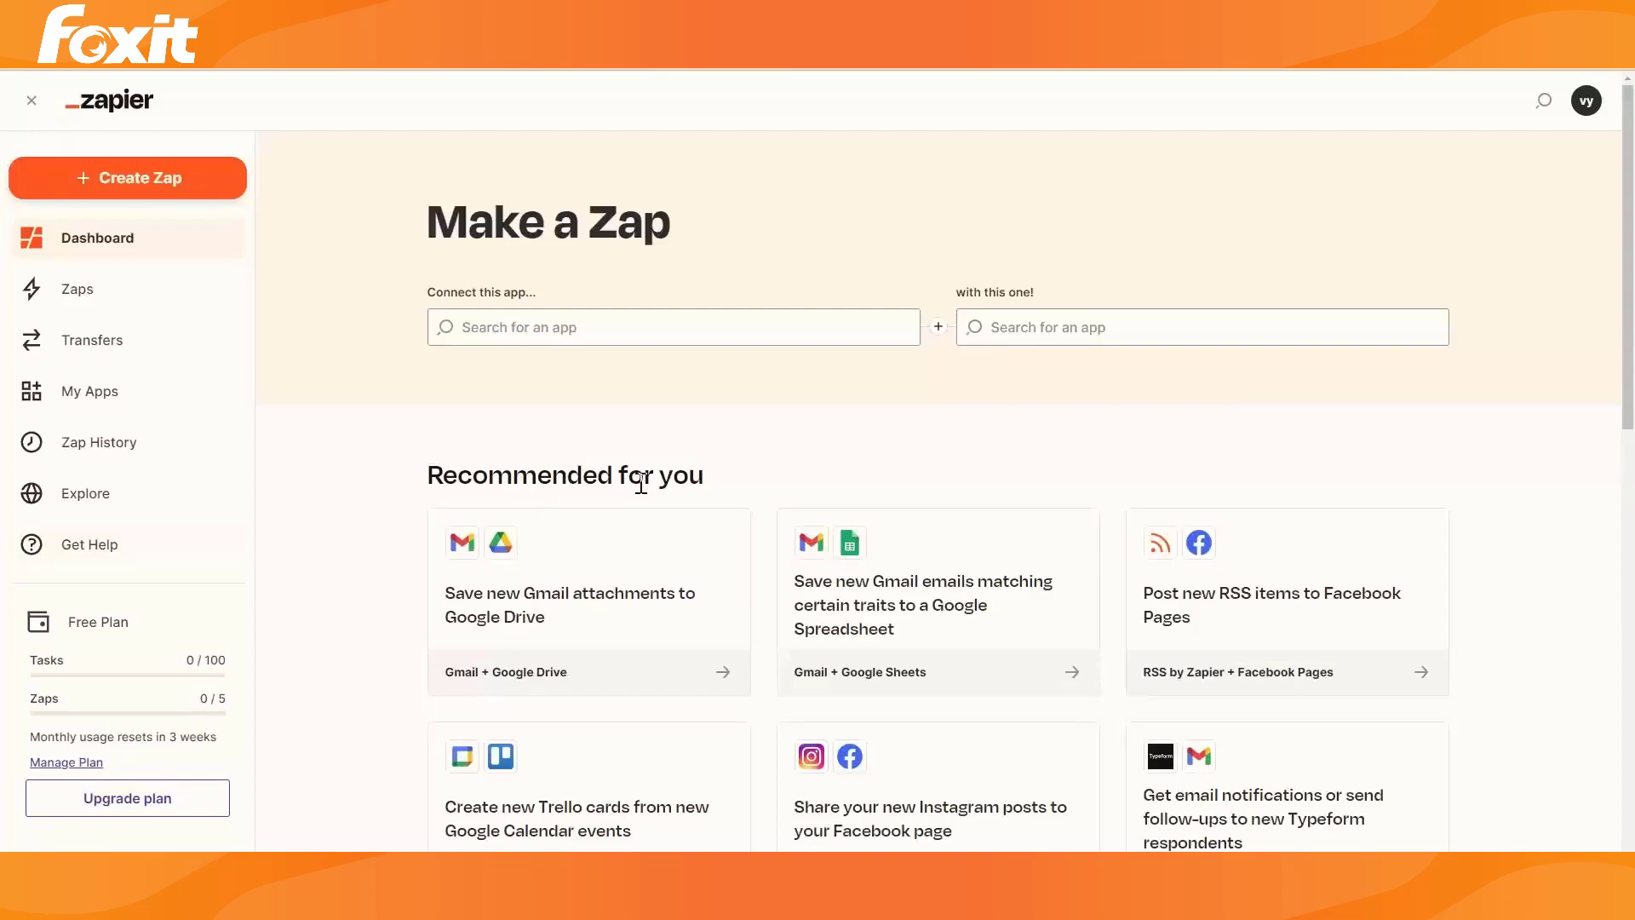
pyautogui.scroll(-3, 566, 522)
pyautogui.scroll(3, 596, 596)
pyautogui.click(1544, 100)
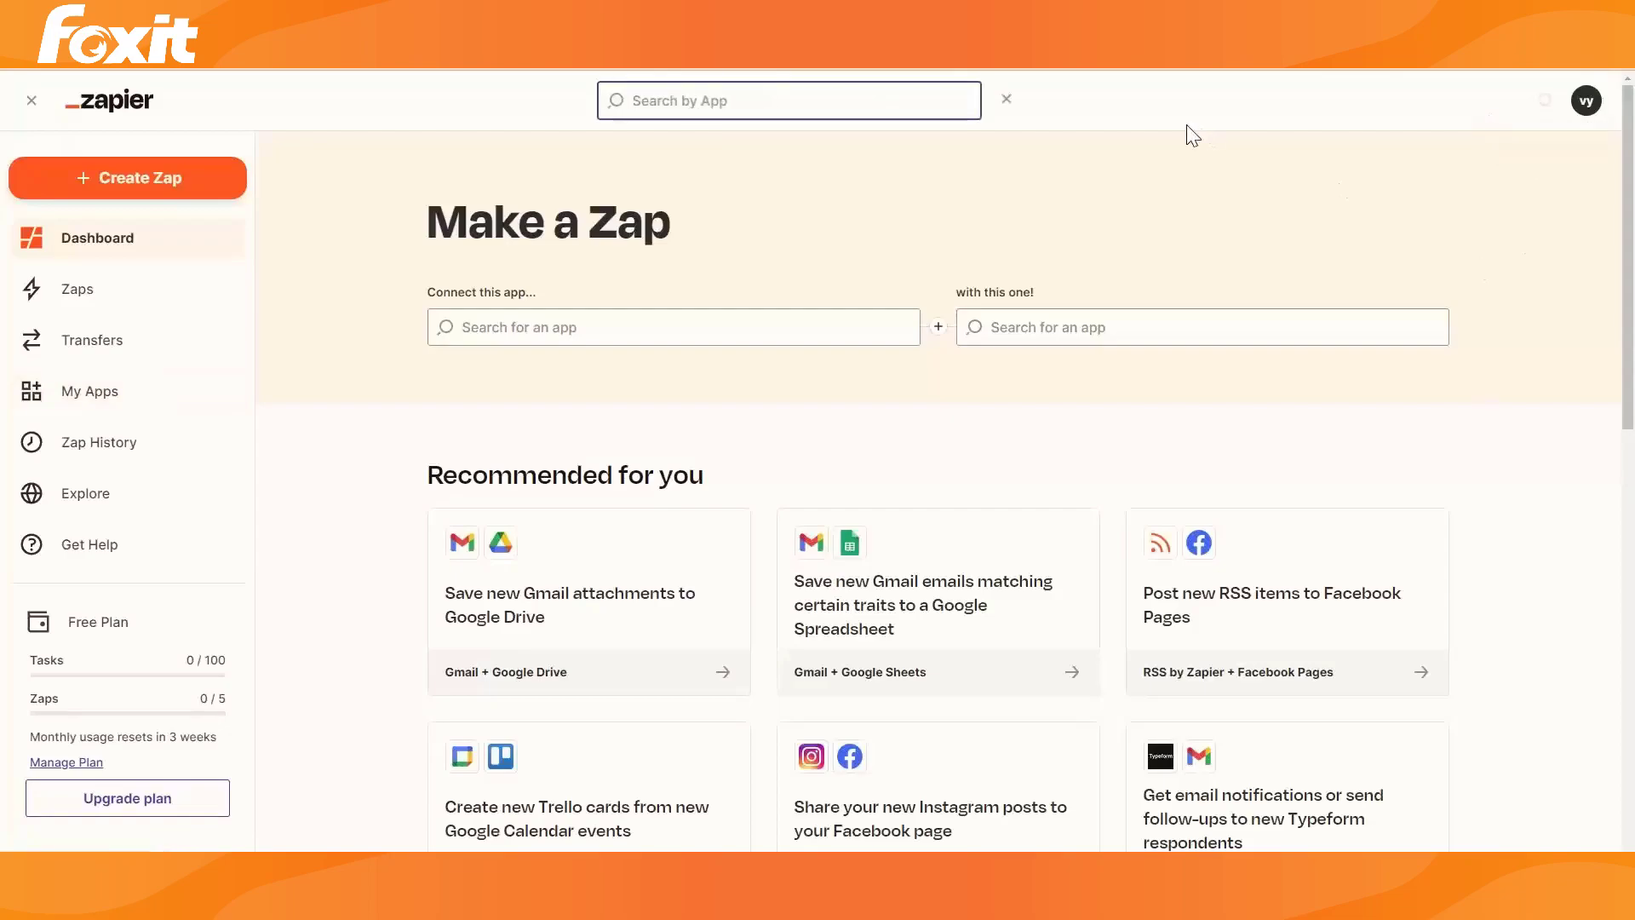
pyautogui.write('Foxit e')
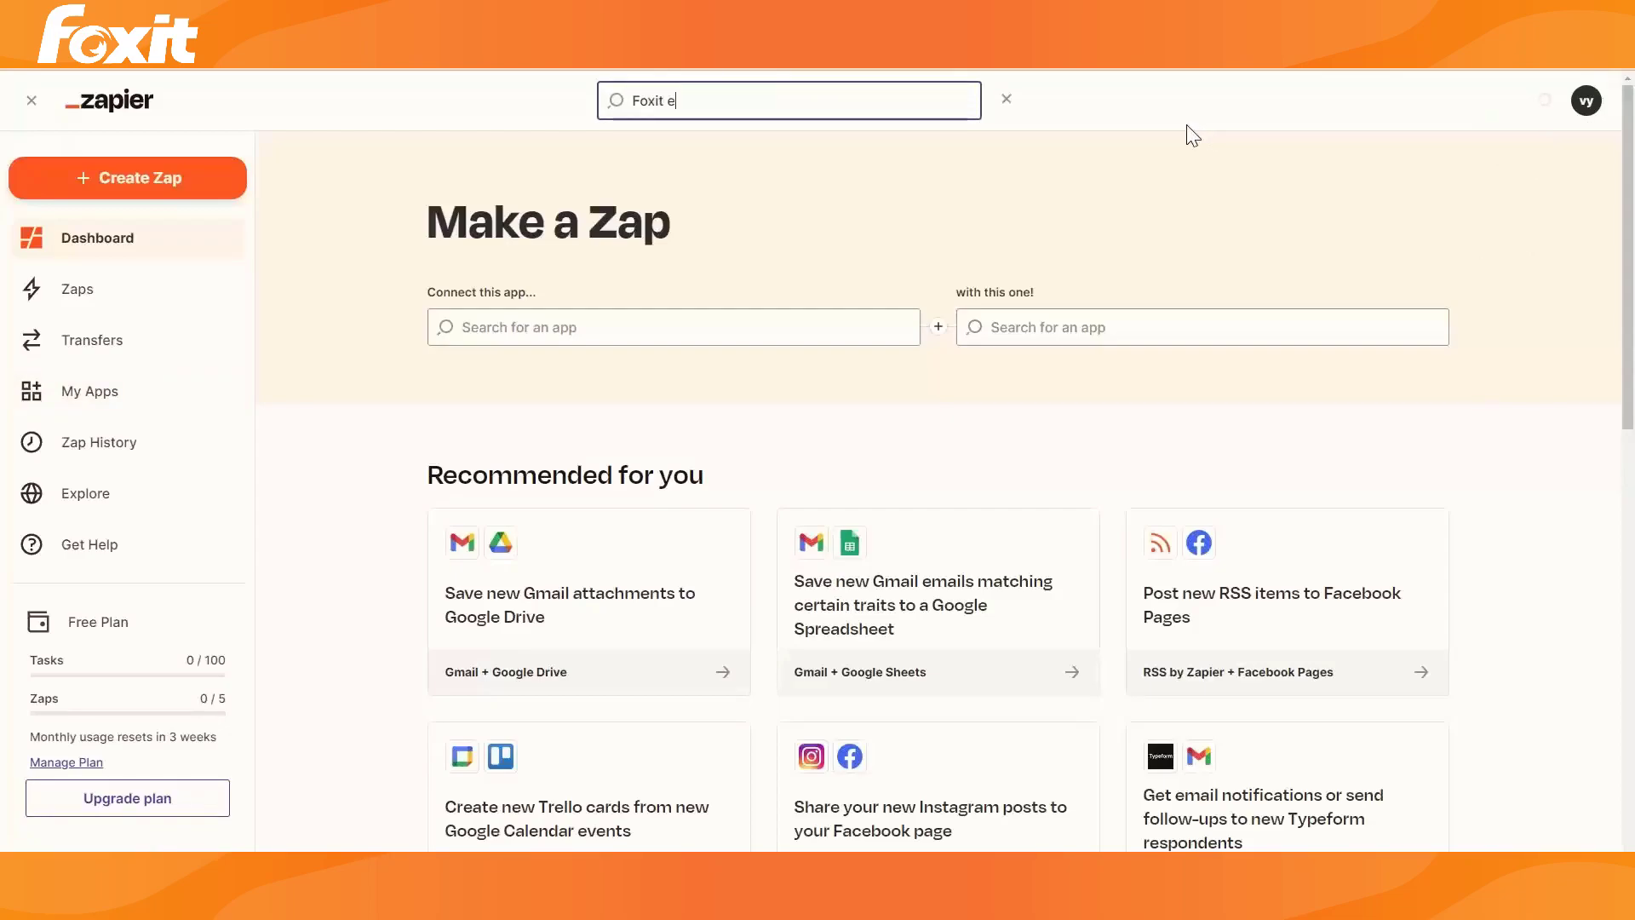
pyautogui.write('Sign')
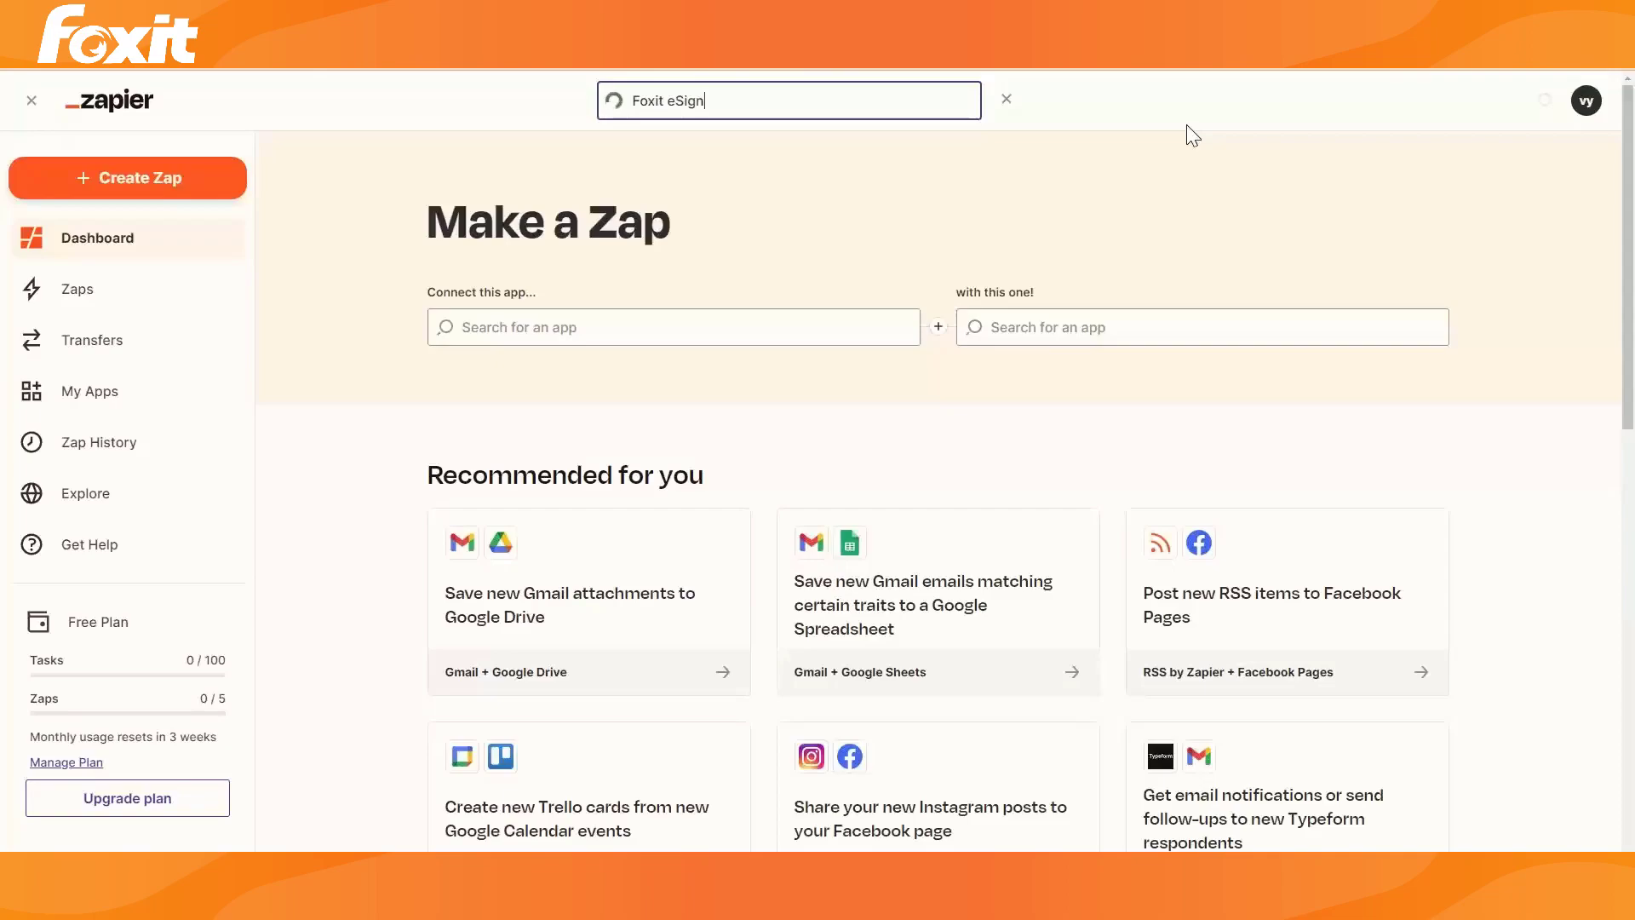
pyautogui.click(764, 154)
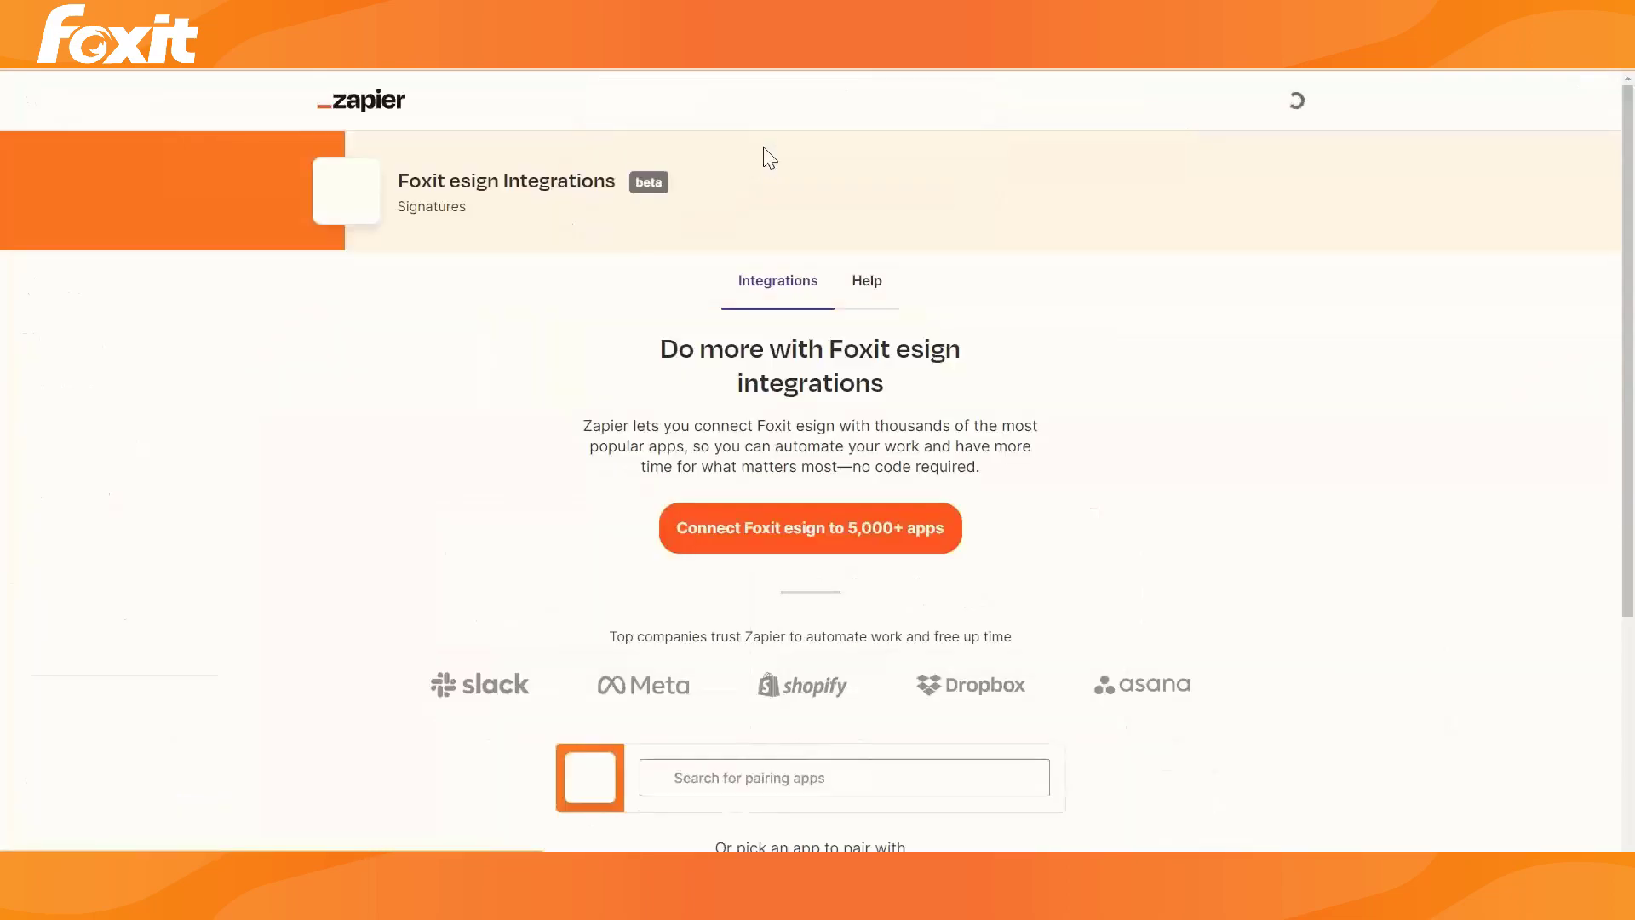
# Look over the pairing apps and popular workflows, and expand the details of "Upload newly completed Foxit eSign documents to Google Drive"
pyautogui.scroll(-2, 946, 635)
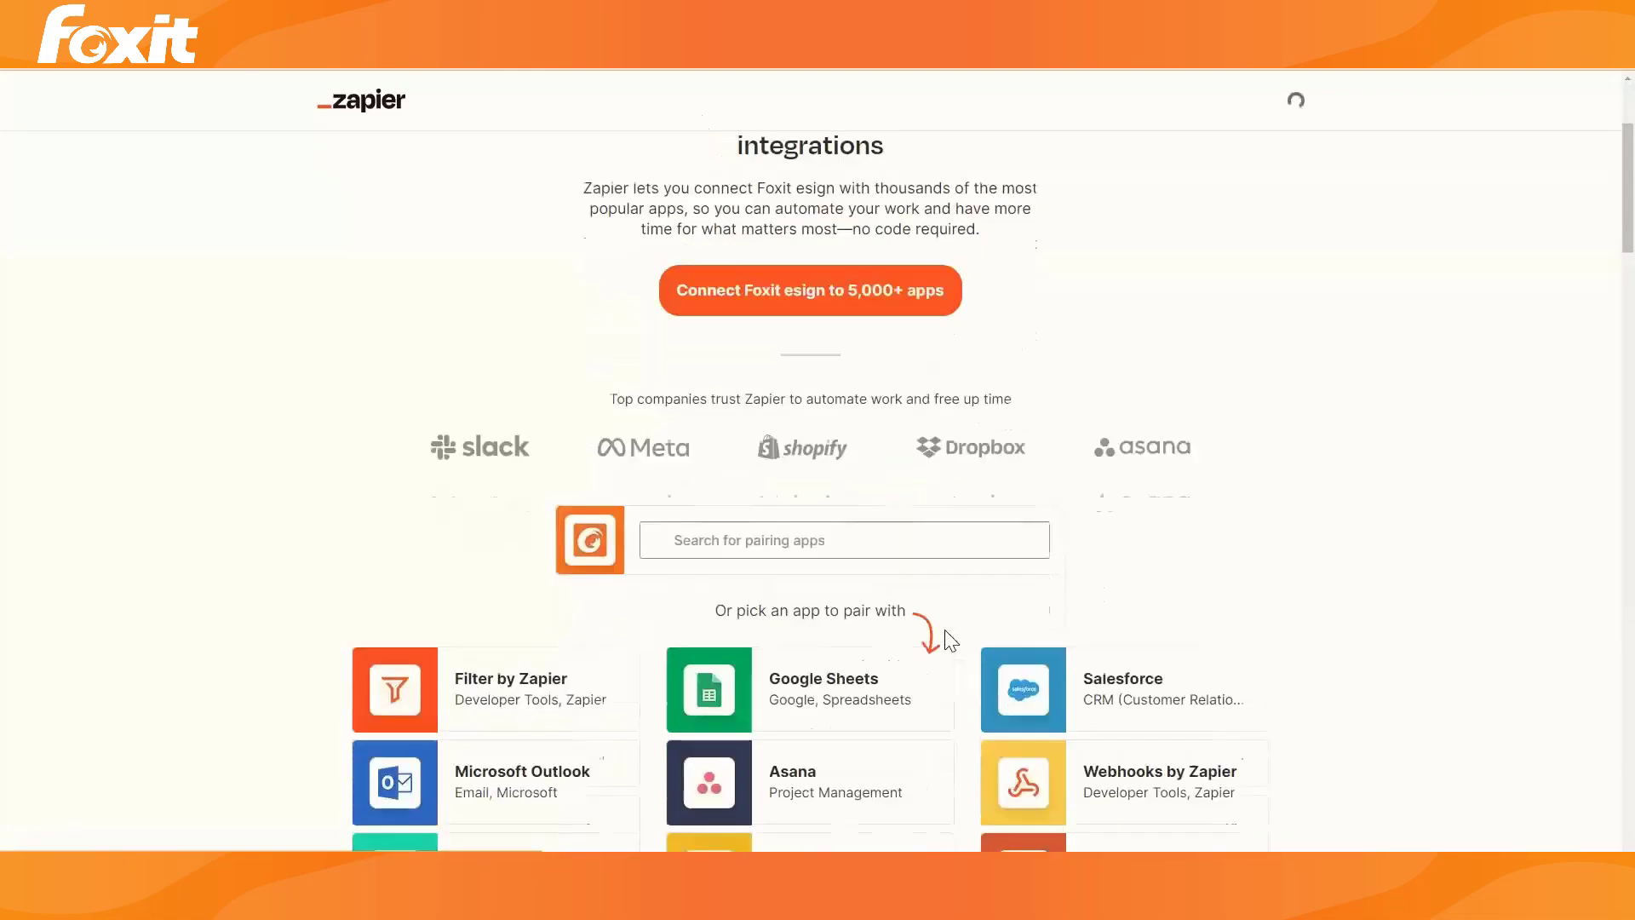
pyautogui.scroll(1, 954, 635)
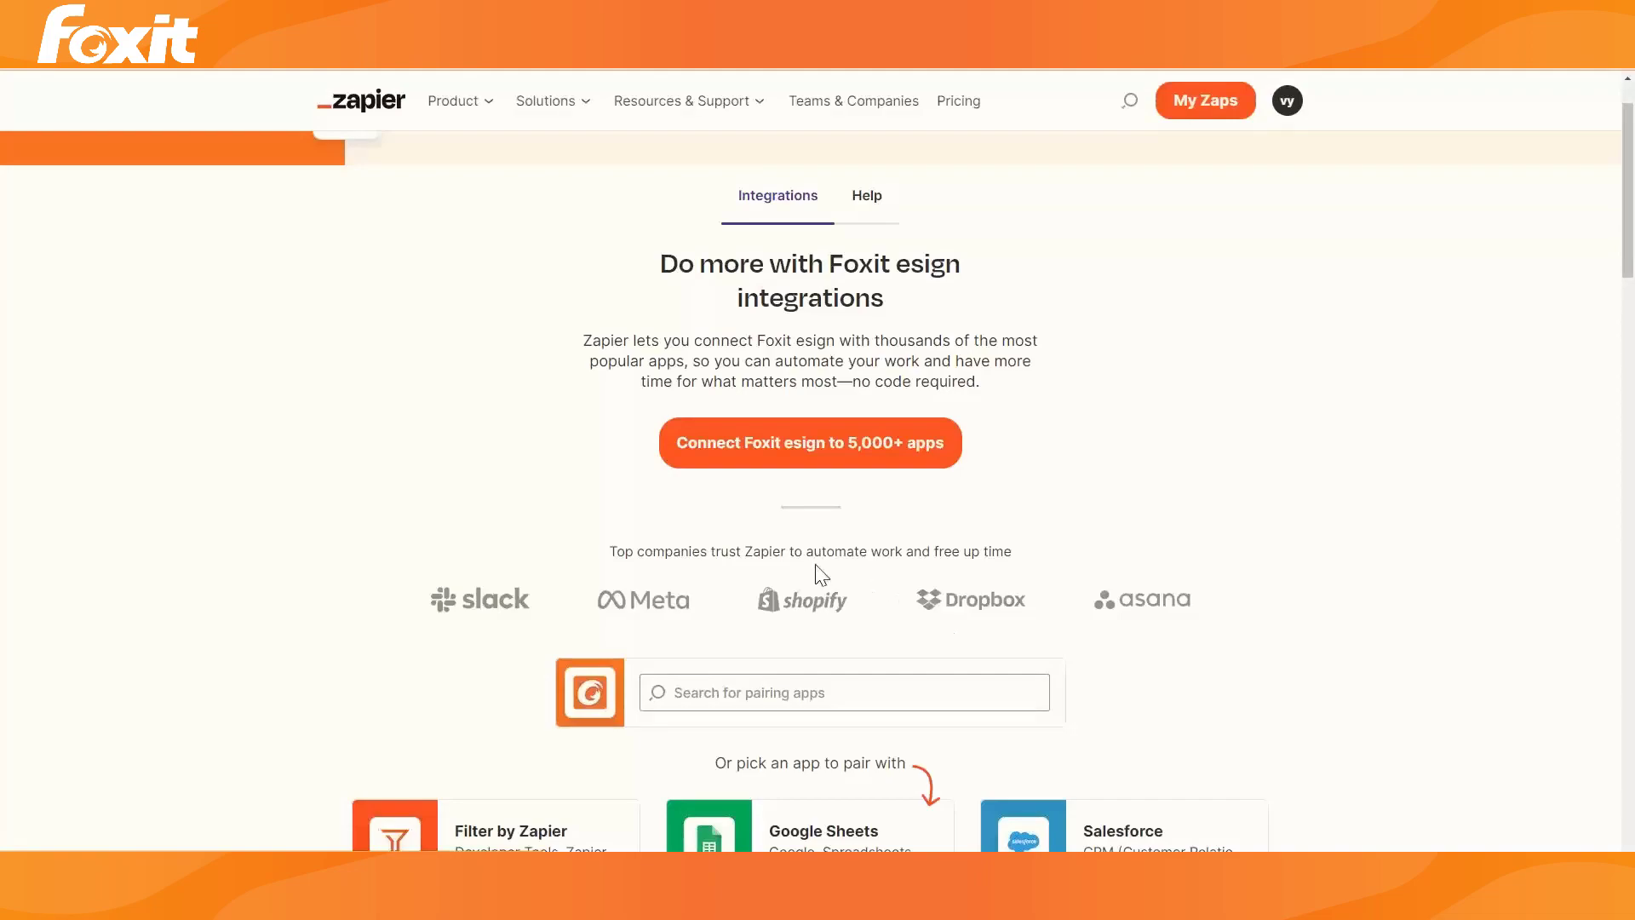
pyautogui.scroll(-3, 815, 580)
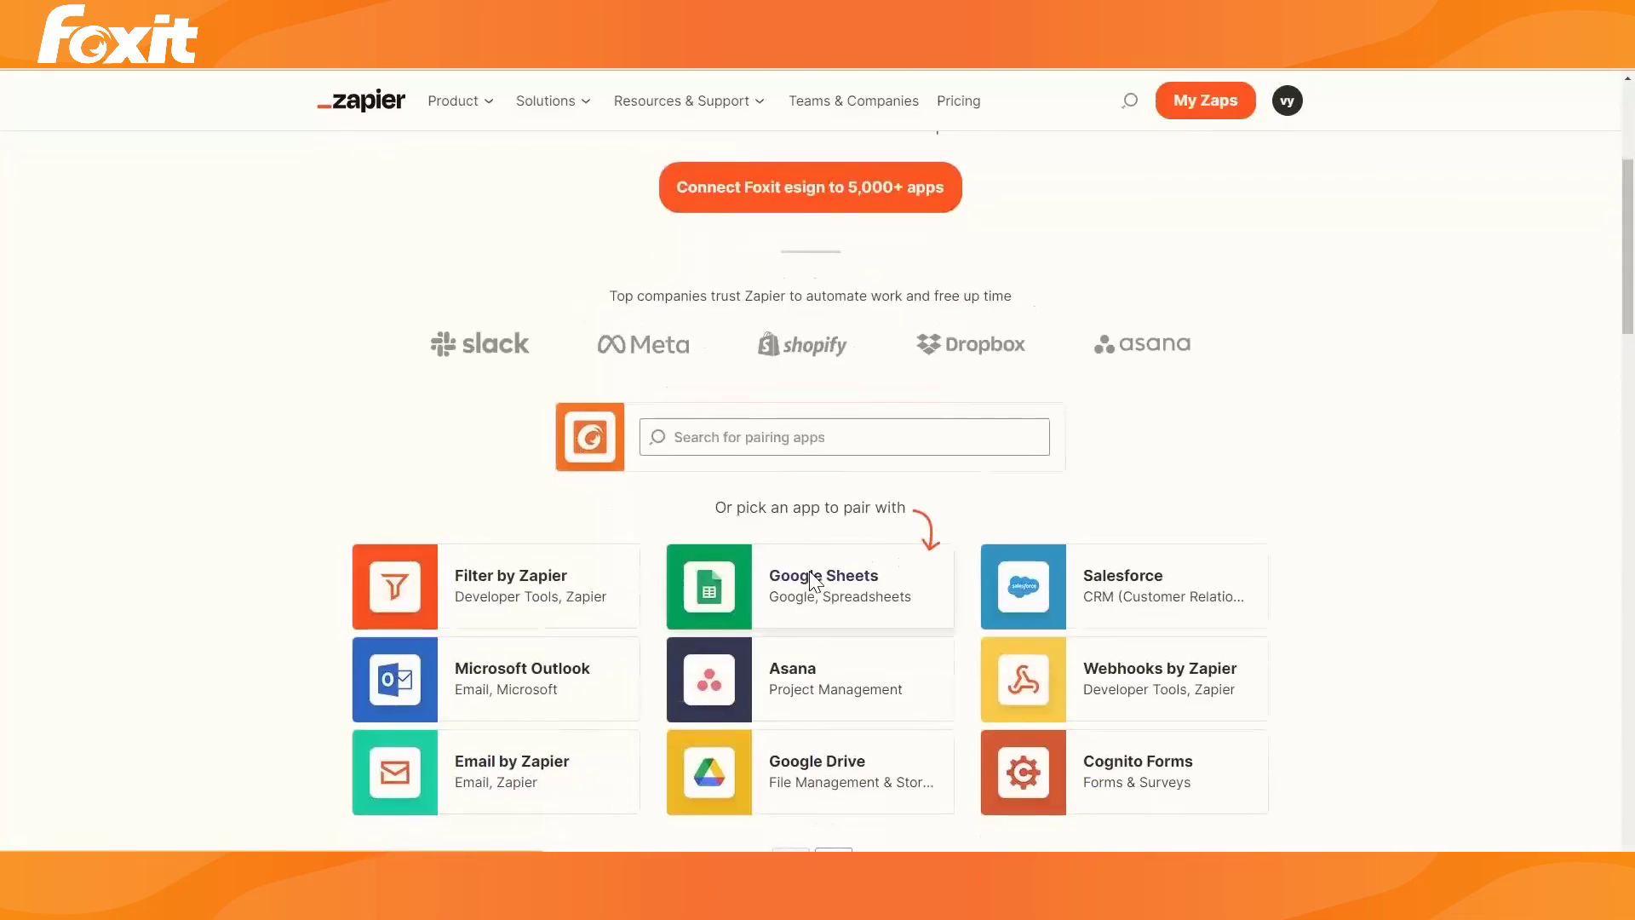
pyautogui.scroll(-12, 815, 581)
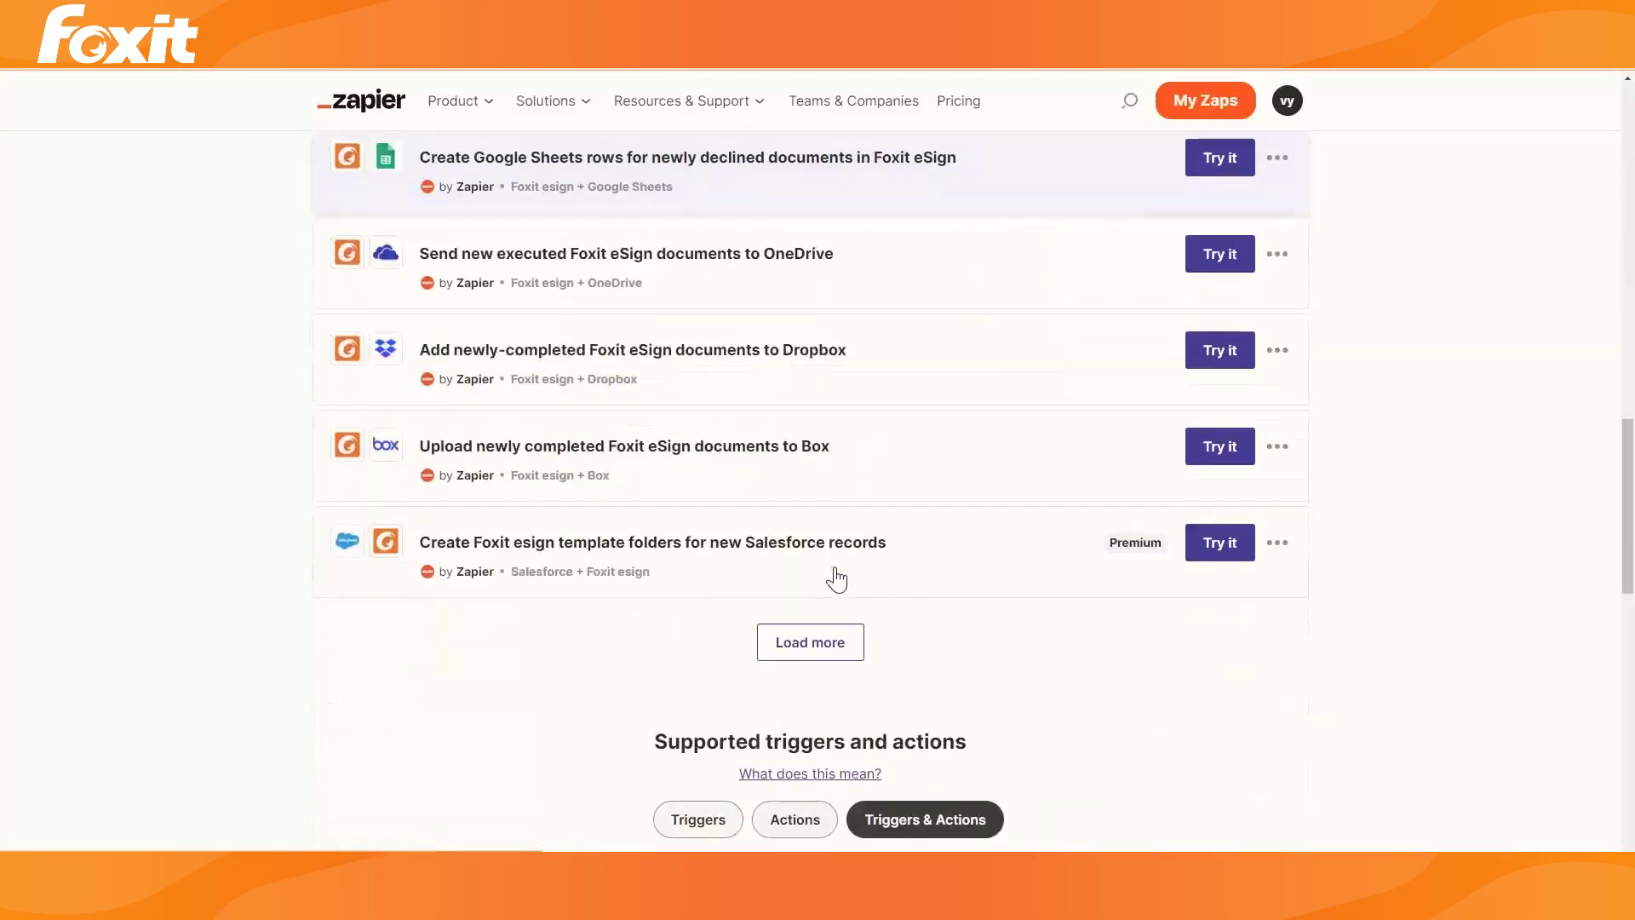
pyautogui.scroll(-2, 917, 540)
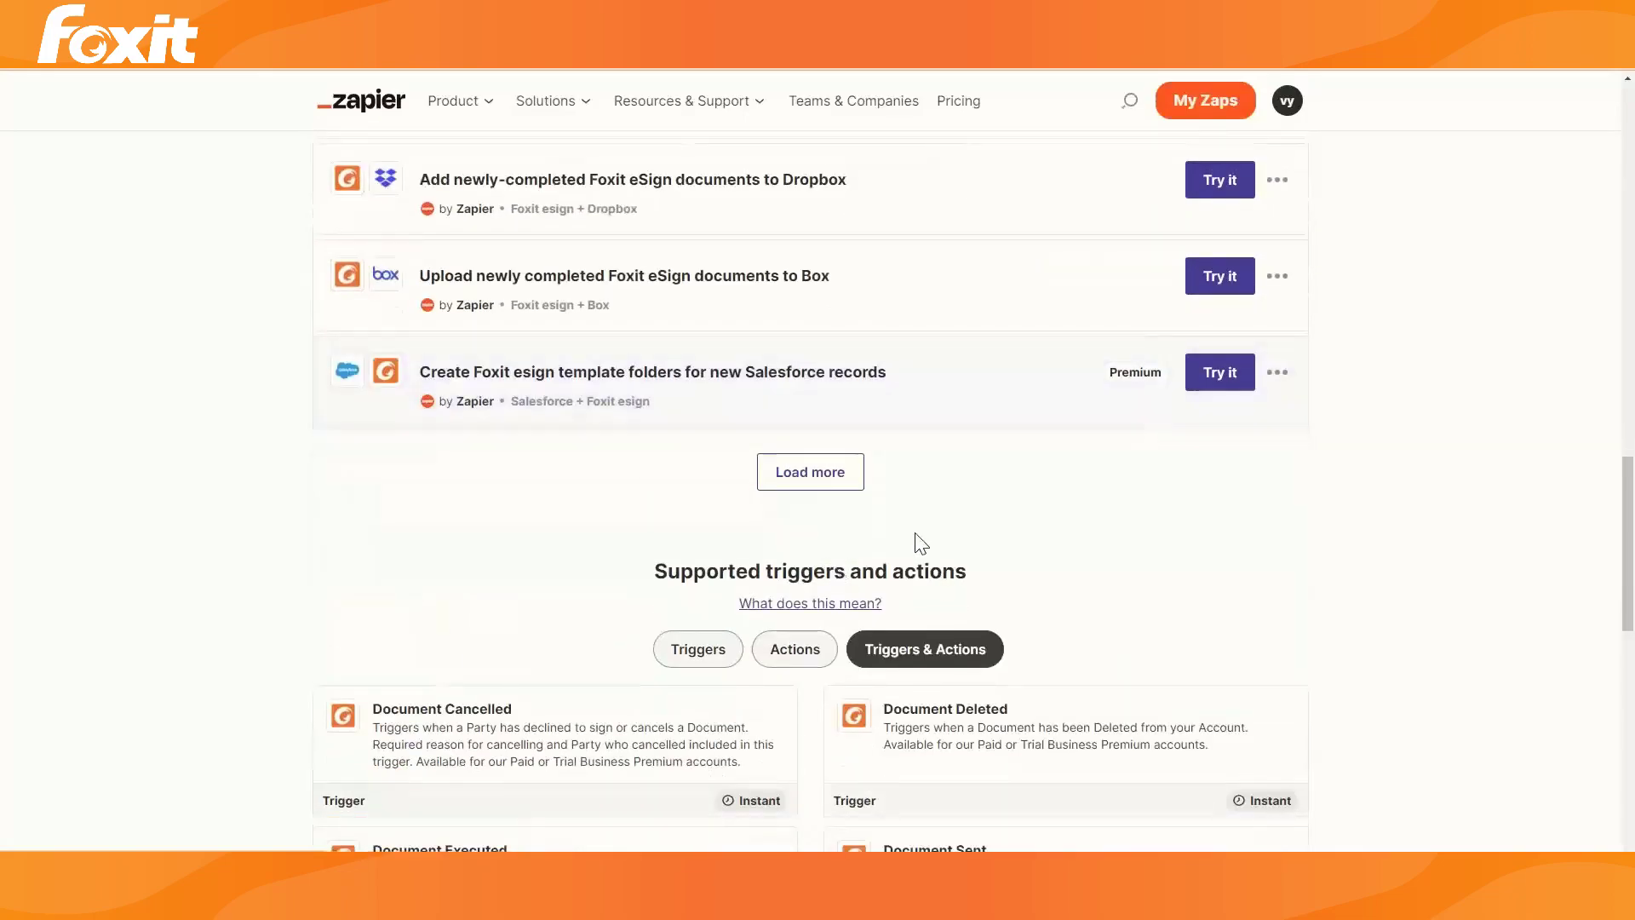
pyautogui.scroll(7, 916, 540)
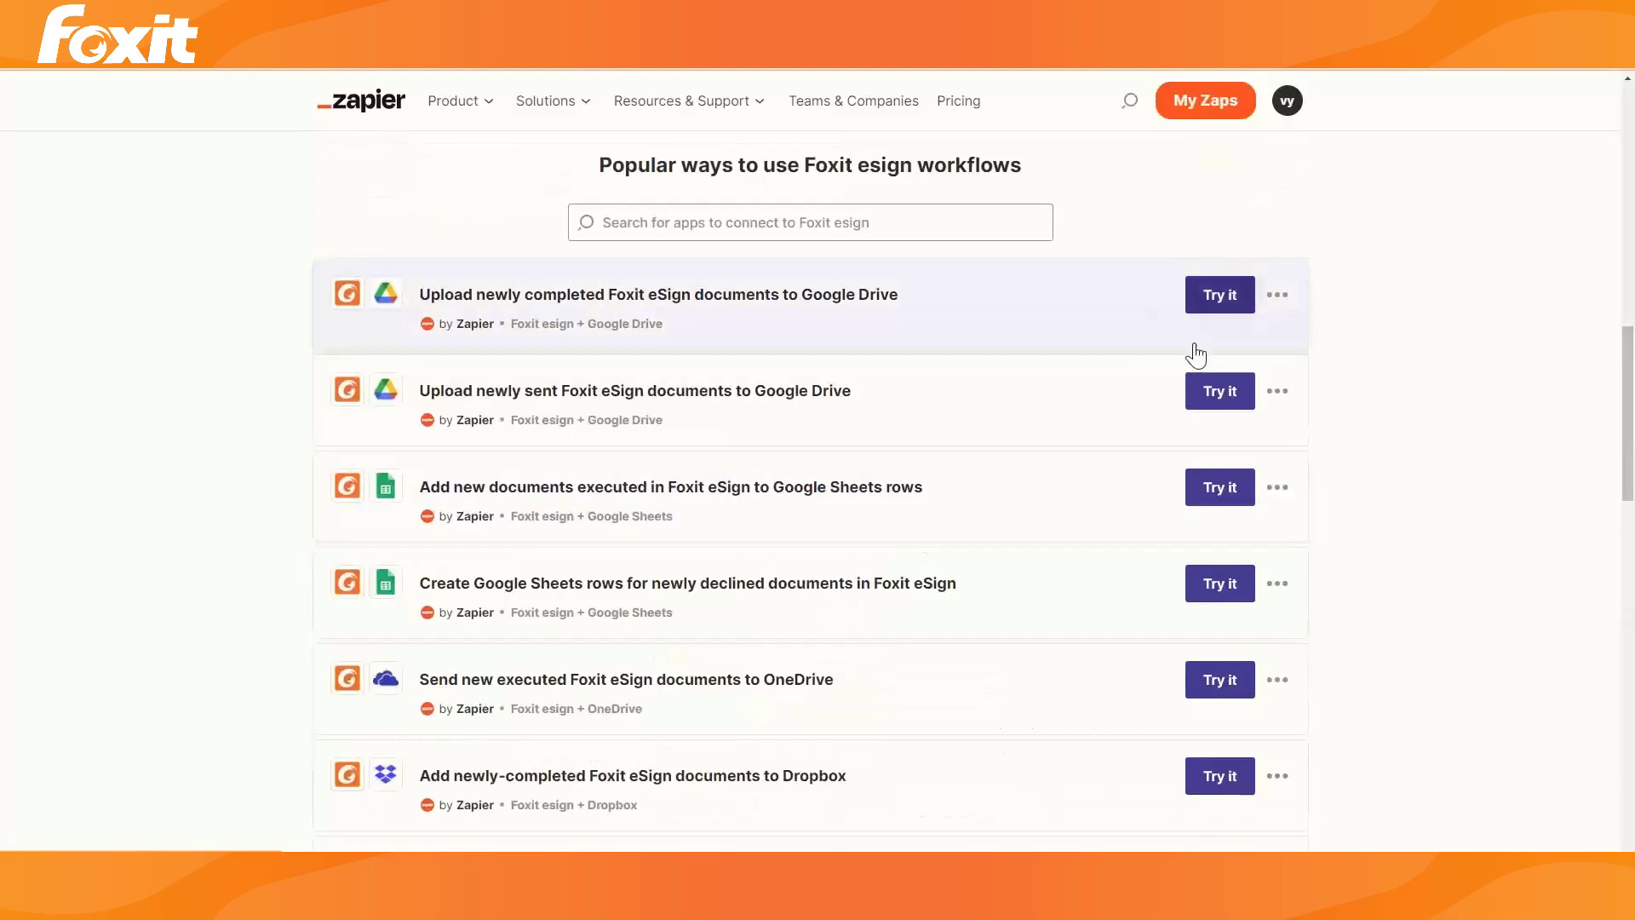
pyautogui.click(904, 332)
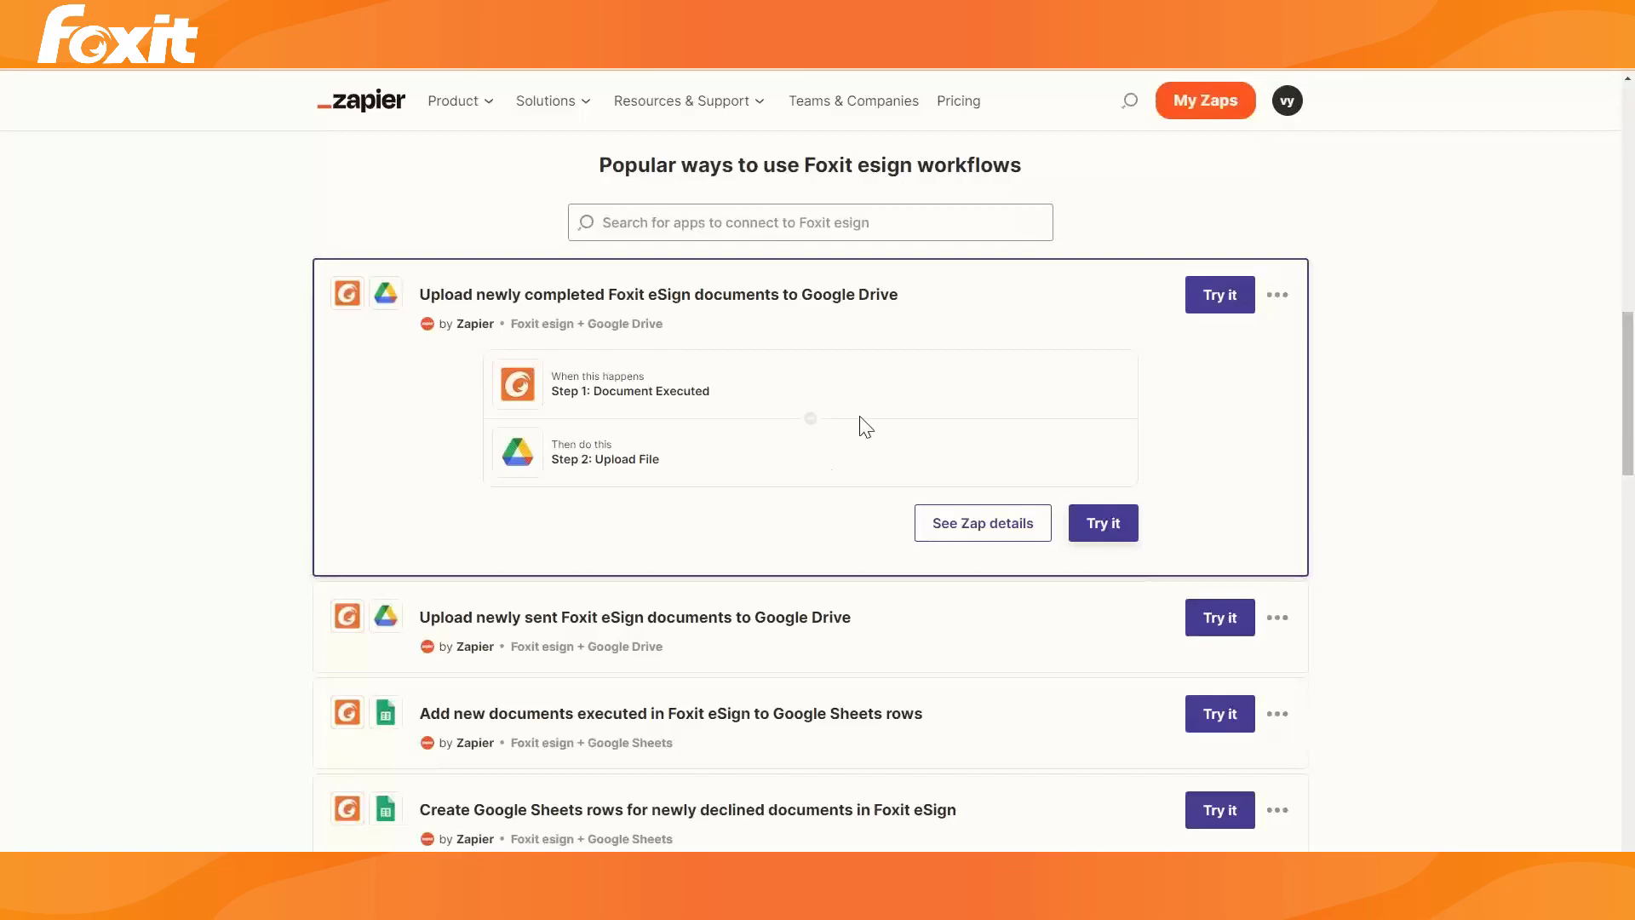
# Review the supported triggers and then only the supported actions of the Foxit esign integration
pyautogui.scroll(-10, 846, 438)
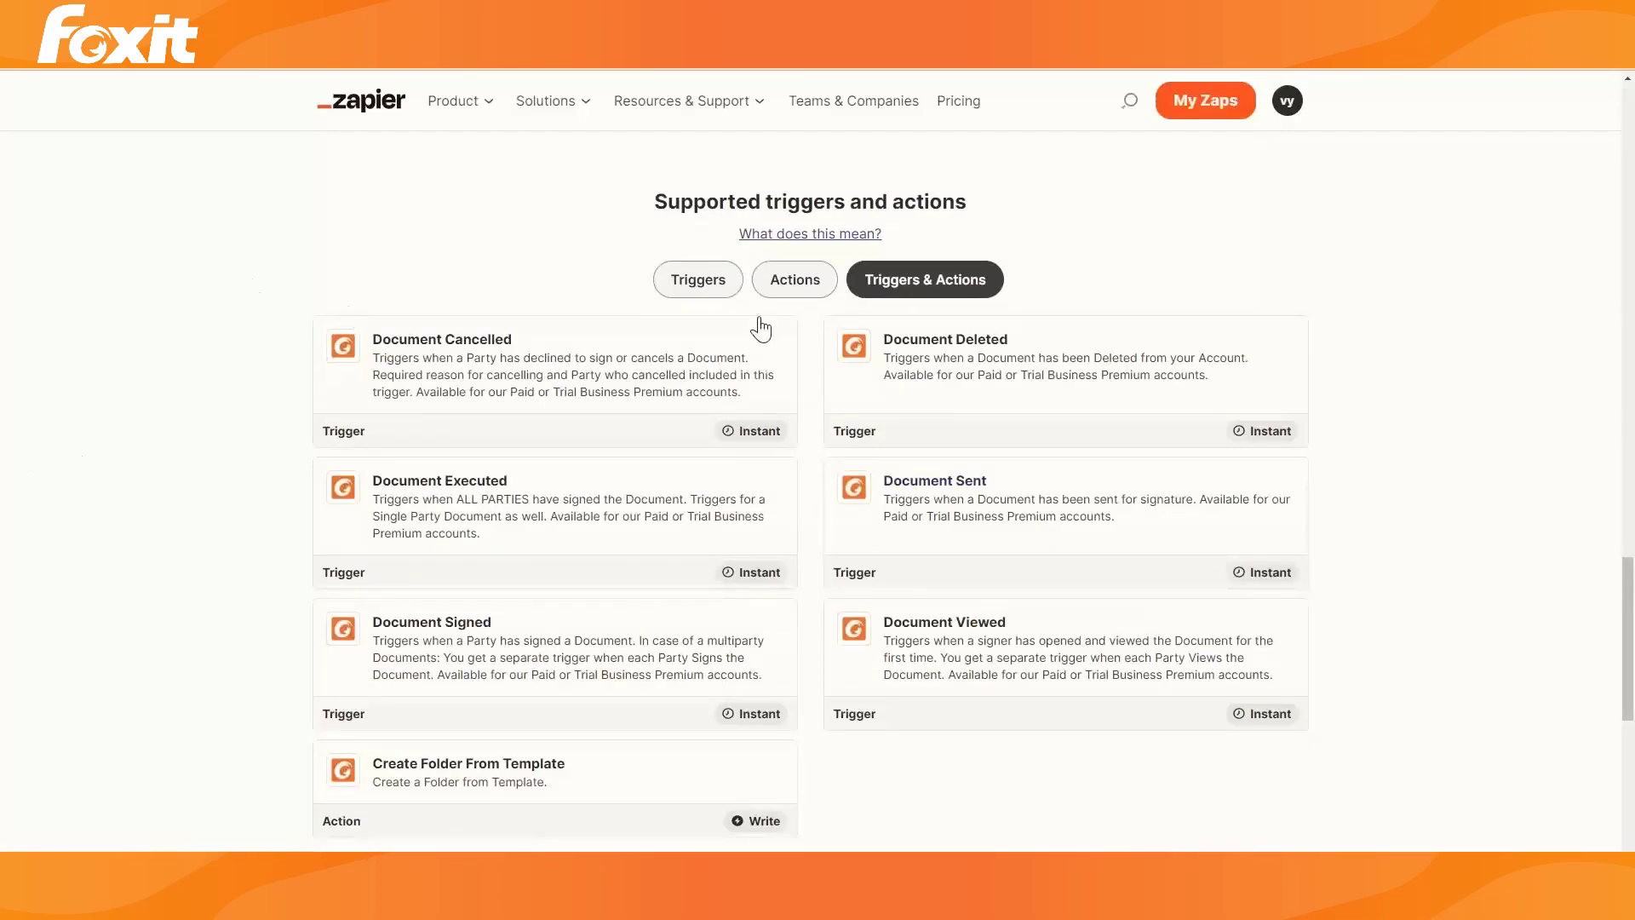
pyautogui.click(700, 288)
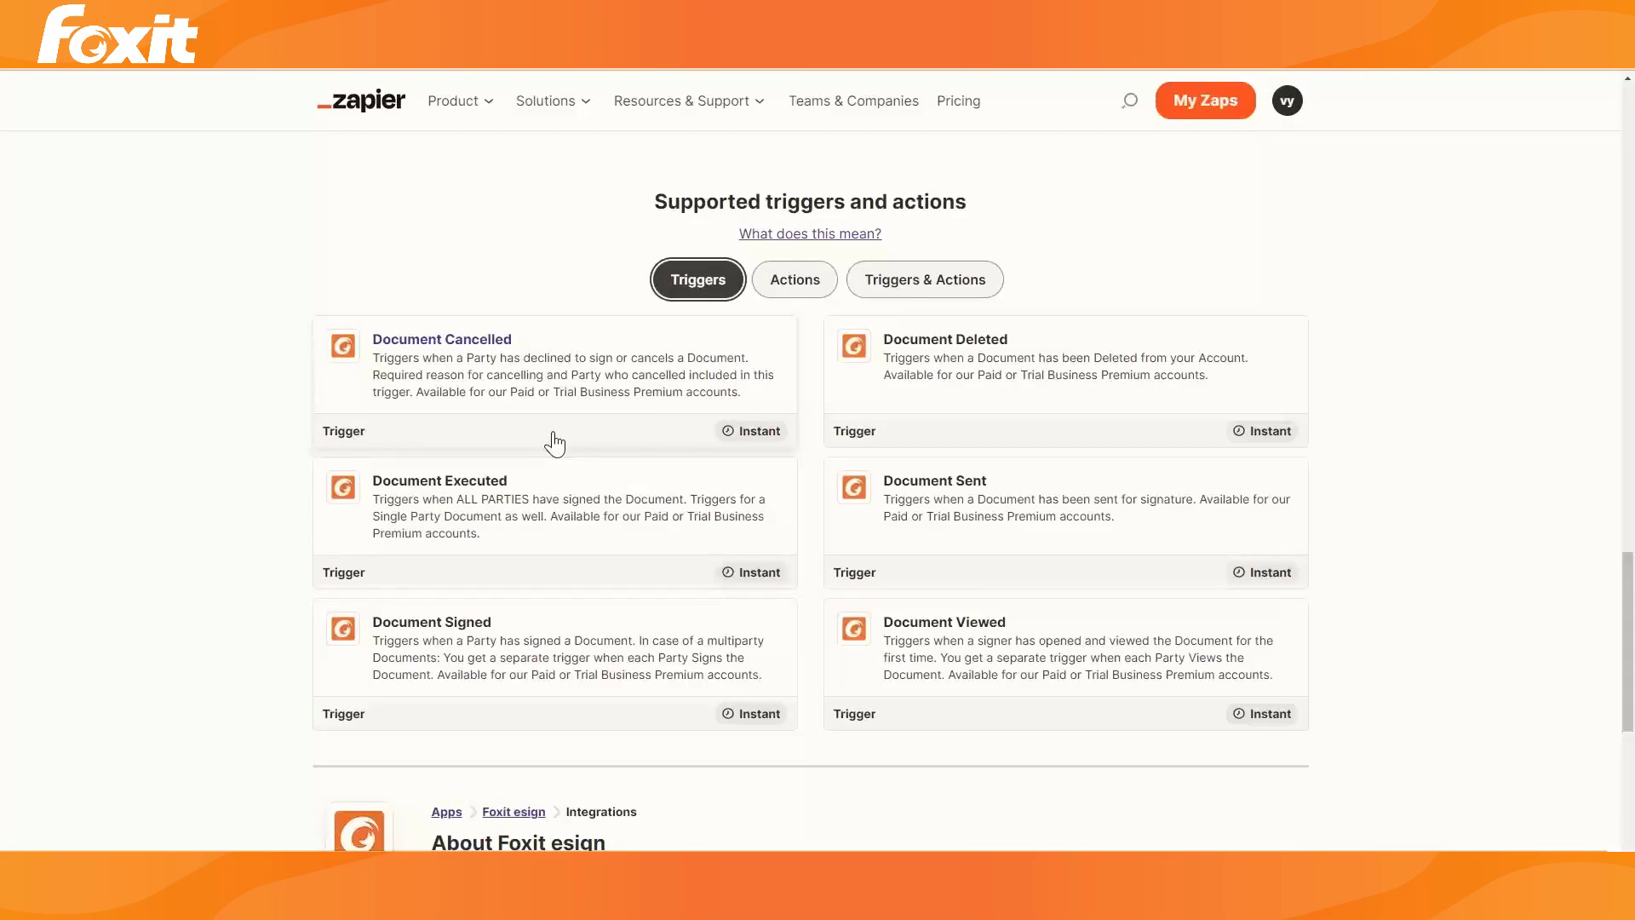
pyautogui.click(799, 291)
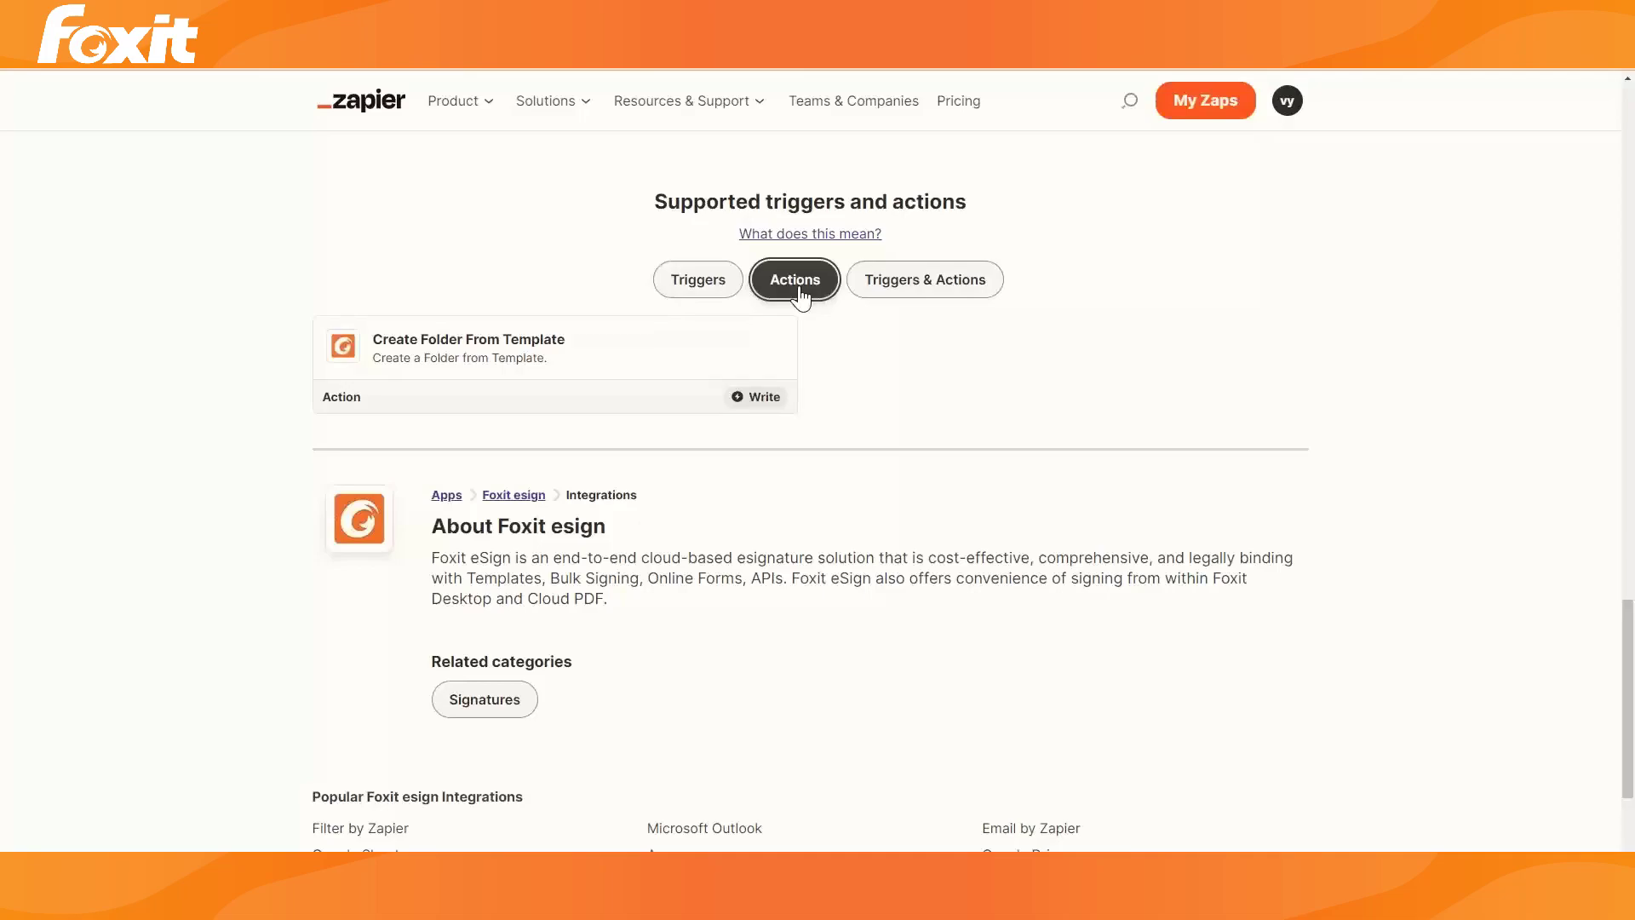
# Try the "Upload newly completed Foxit eSign documents to Google Drive" workflow and get started with its setup
pyautogui.scroll(20, 876, 508)
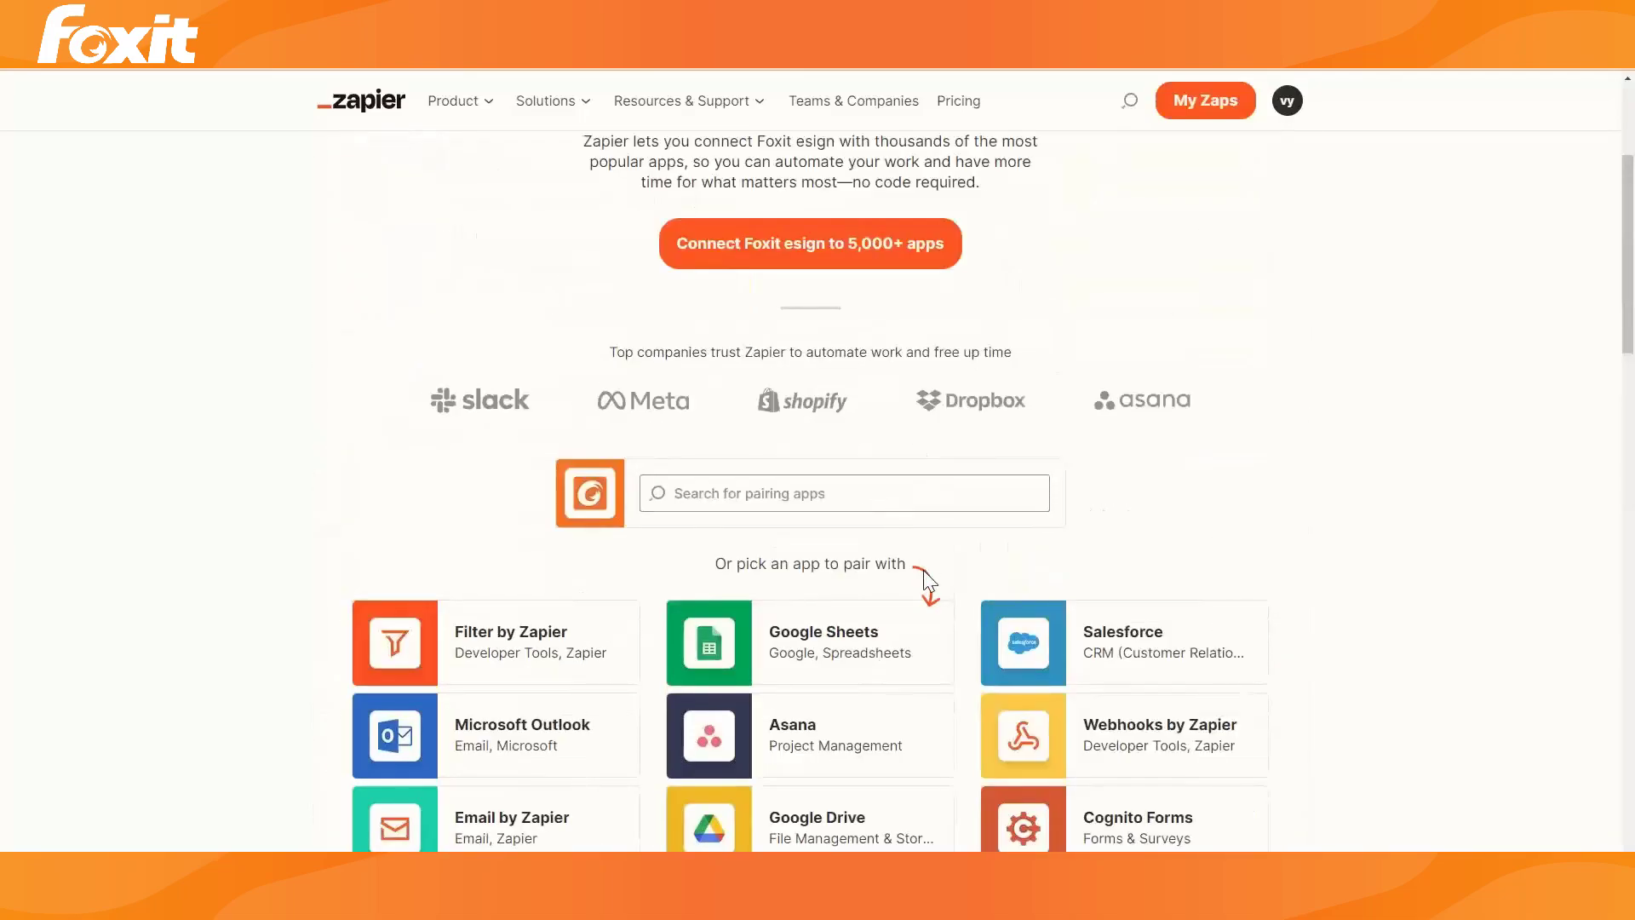
pyautogui.scroll(-8, 916, 533)
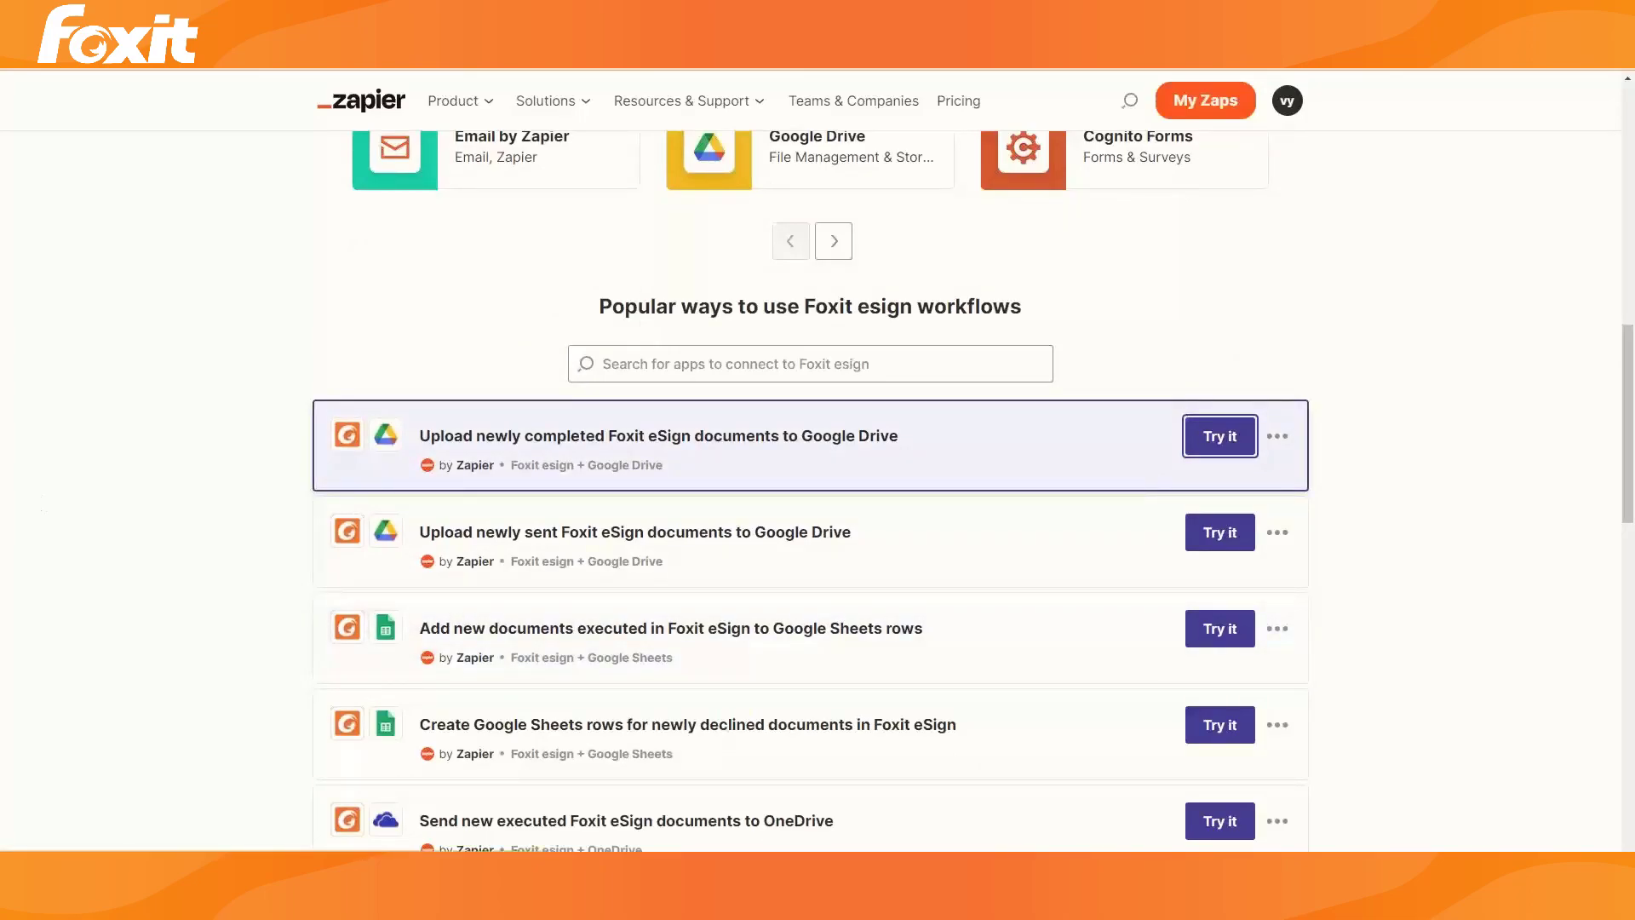
pyautogui.press('Return')
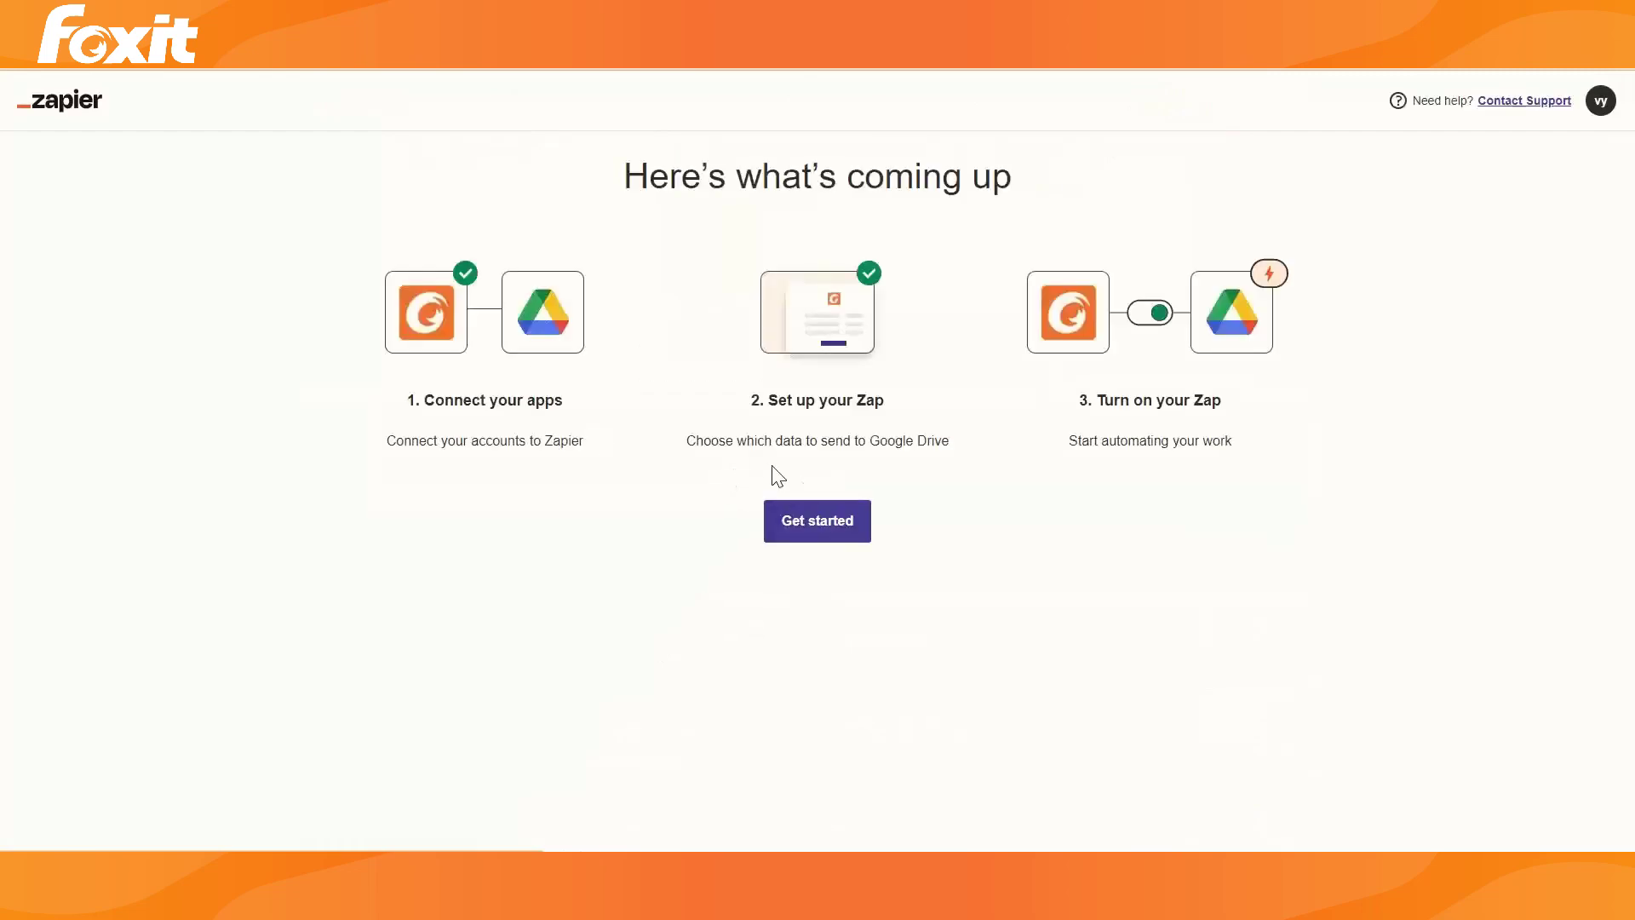
pyautogui.click(799, 514)
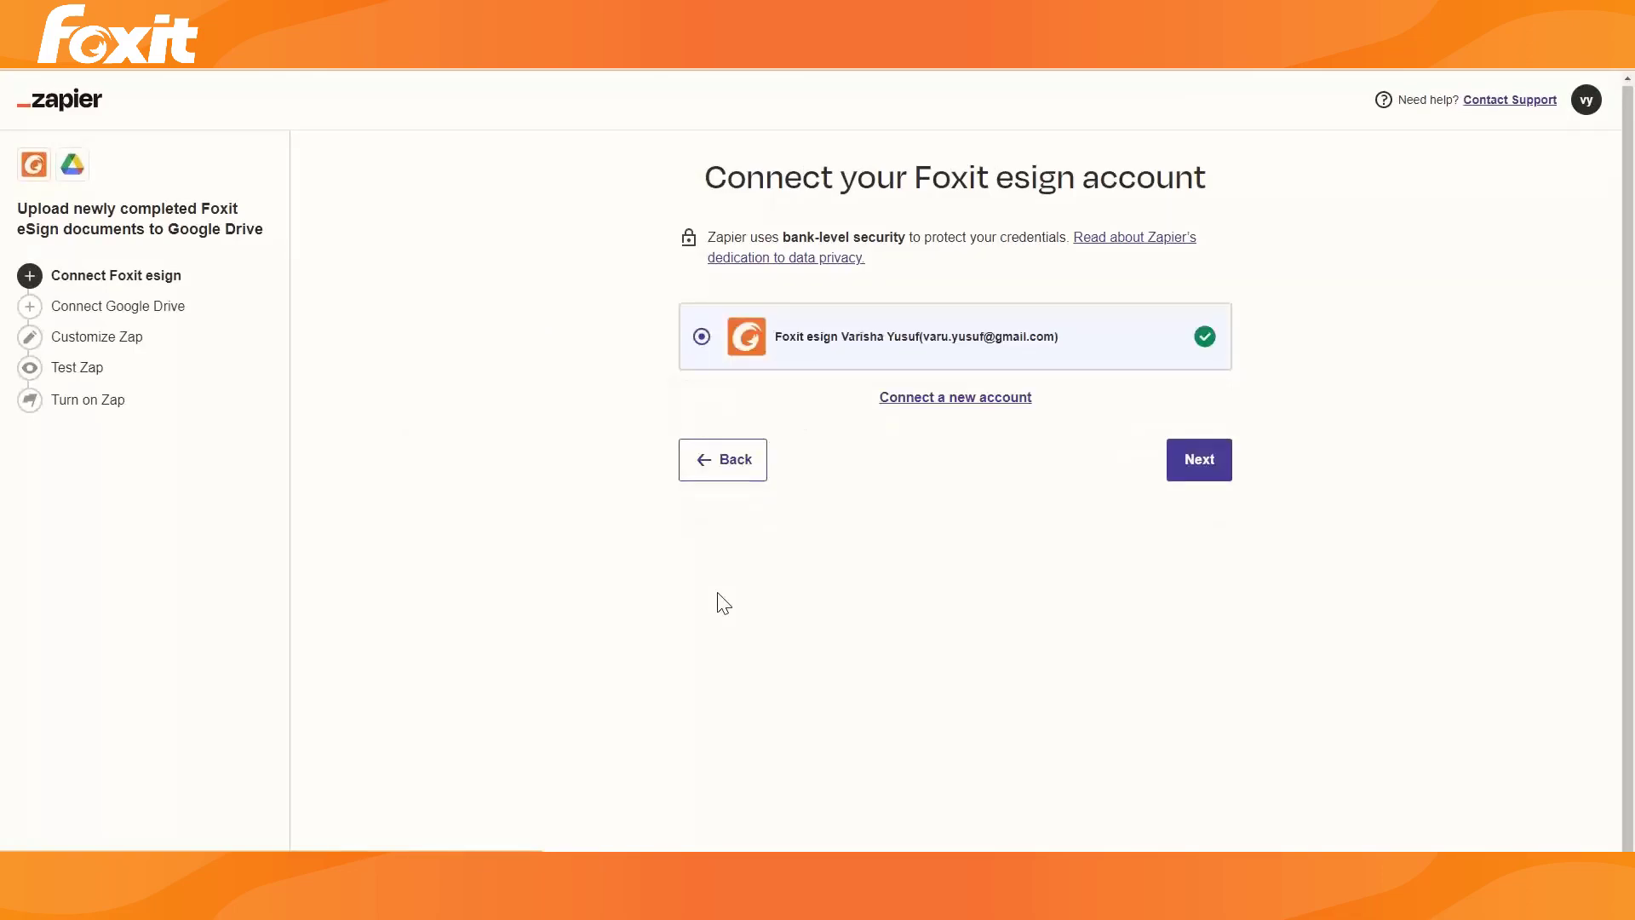
# Accept the connected Foxit esign and Google Drive accounts, and set the upload destination to the ESG testing folder in My Google Drive
pyautogui.click(1199, 465)
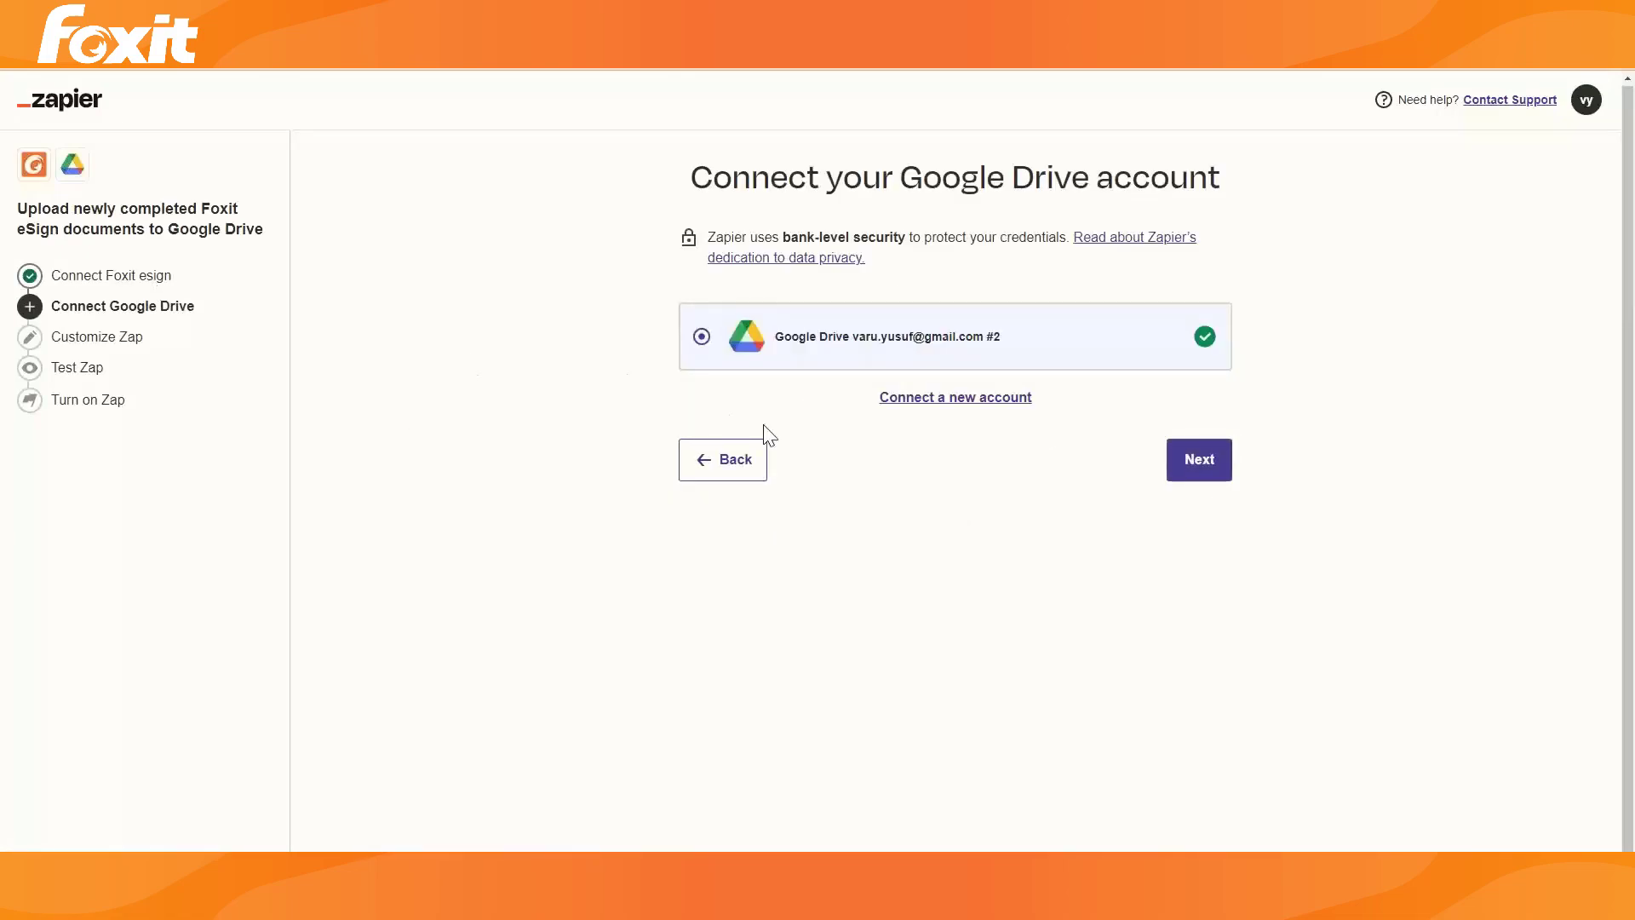
pyautogui.click(1181, 469)
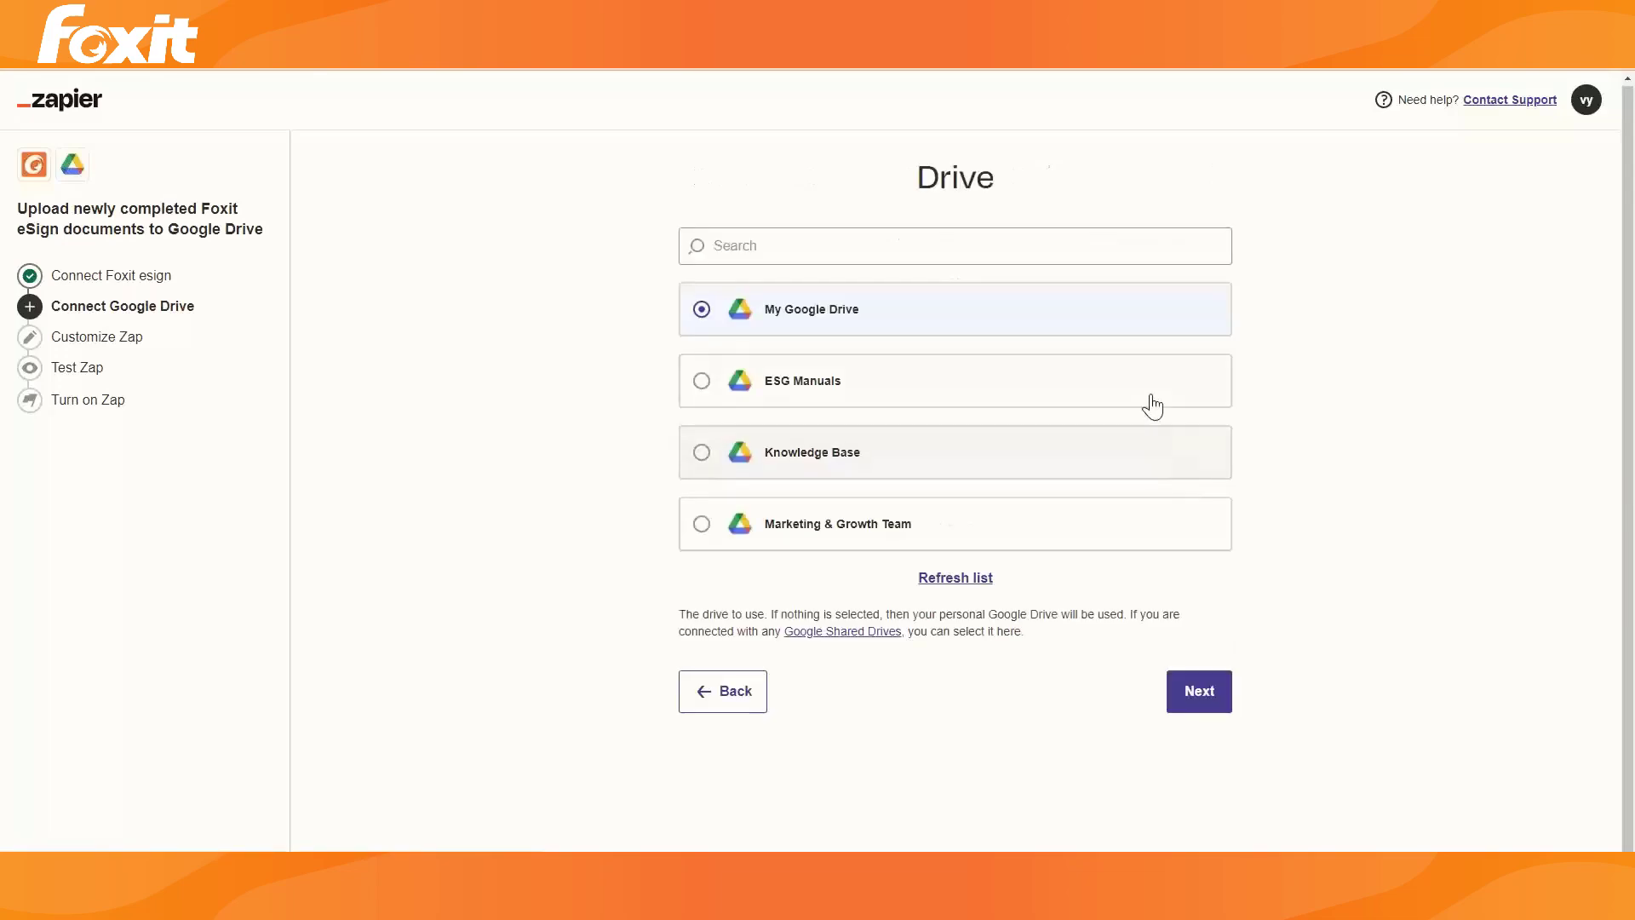
pyautogui.click(1211, 707)
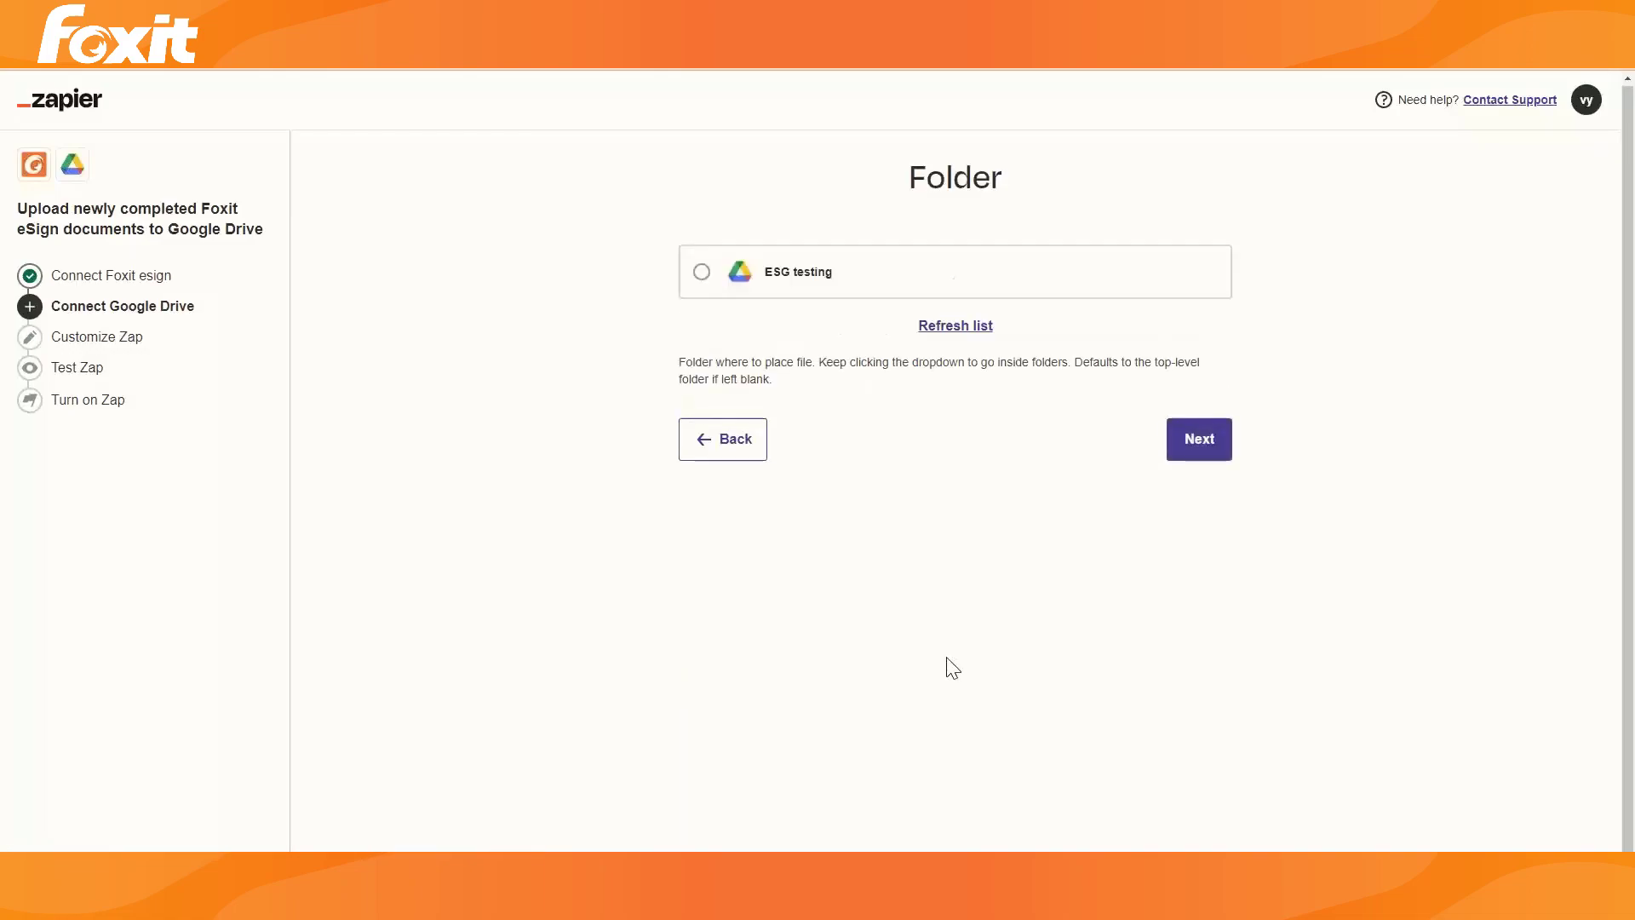
pyautogui.click(701, 272)
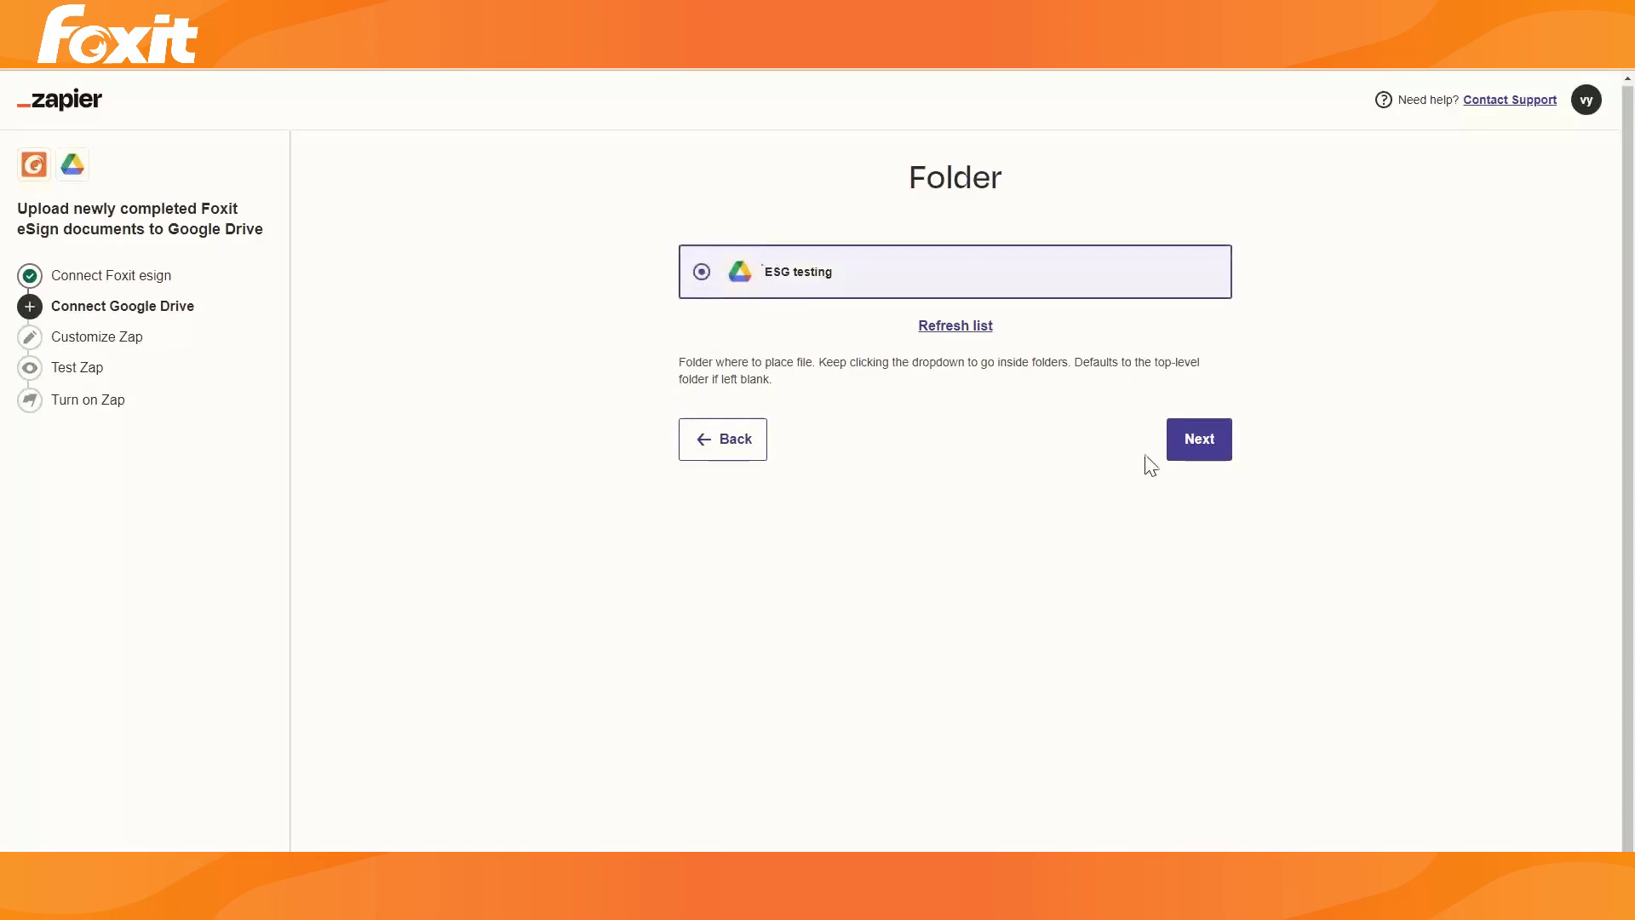
pyautogui.click(1201, 460)
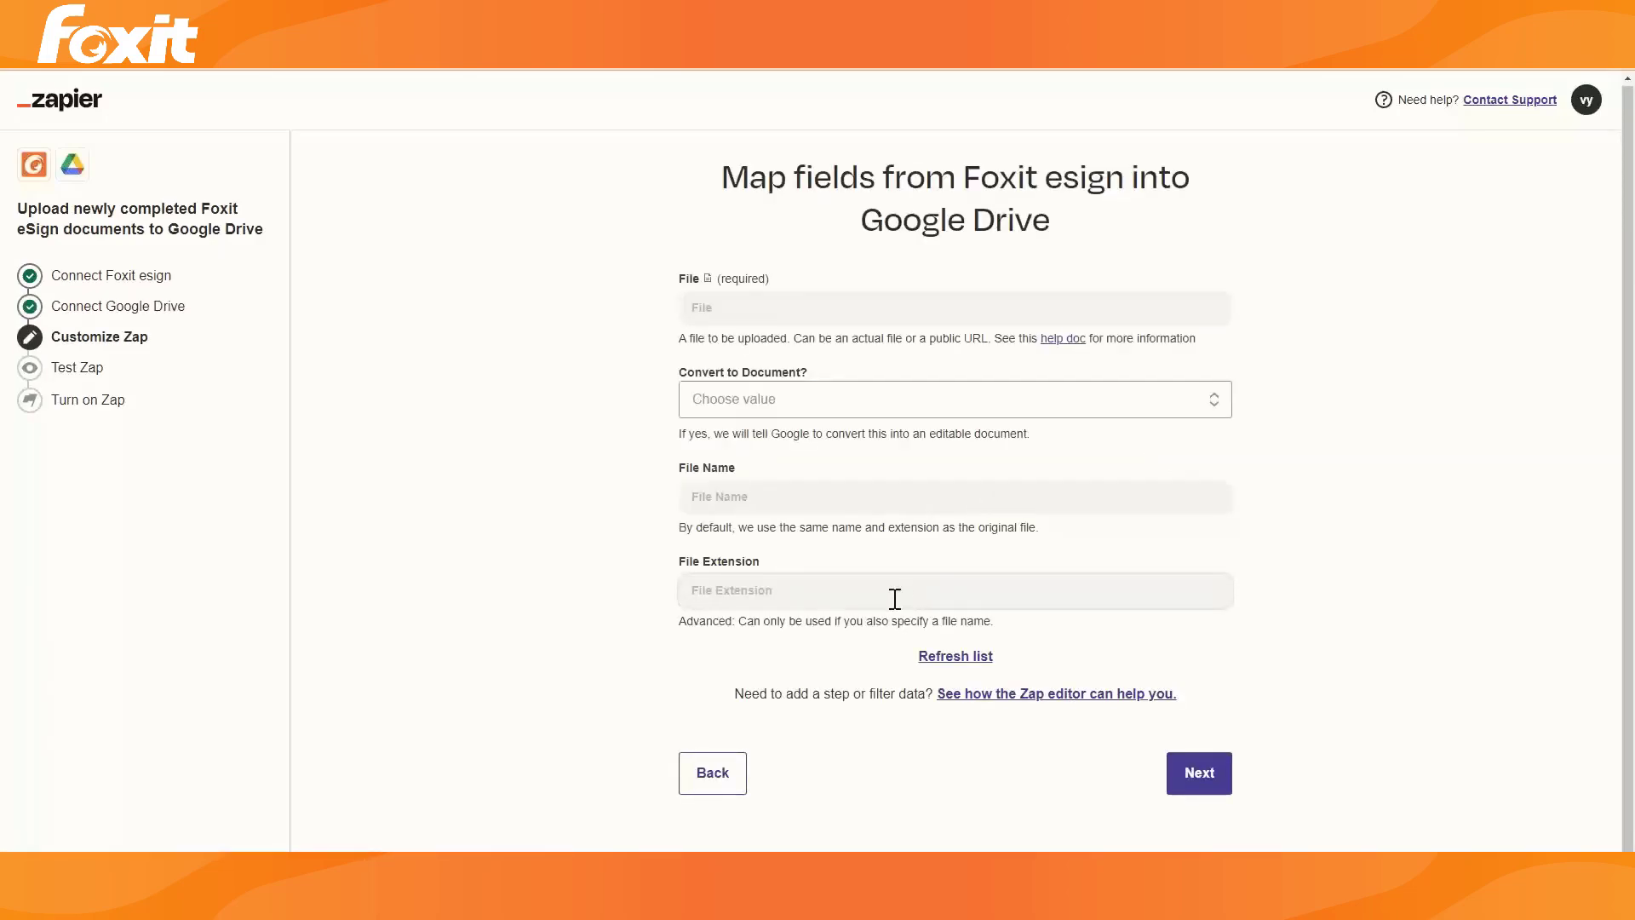
# Map the Foxit esign element Folder PDF File to the required File field, finding it by searching for "Folder PDF"
pyautogui.click(731, 308)
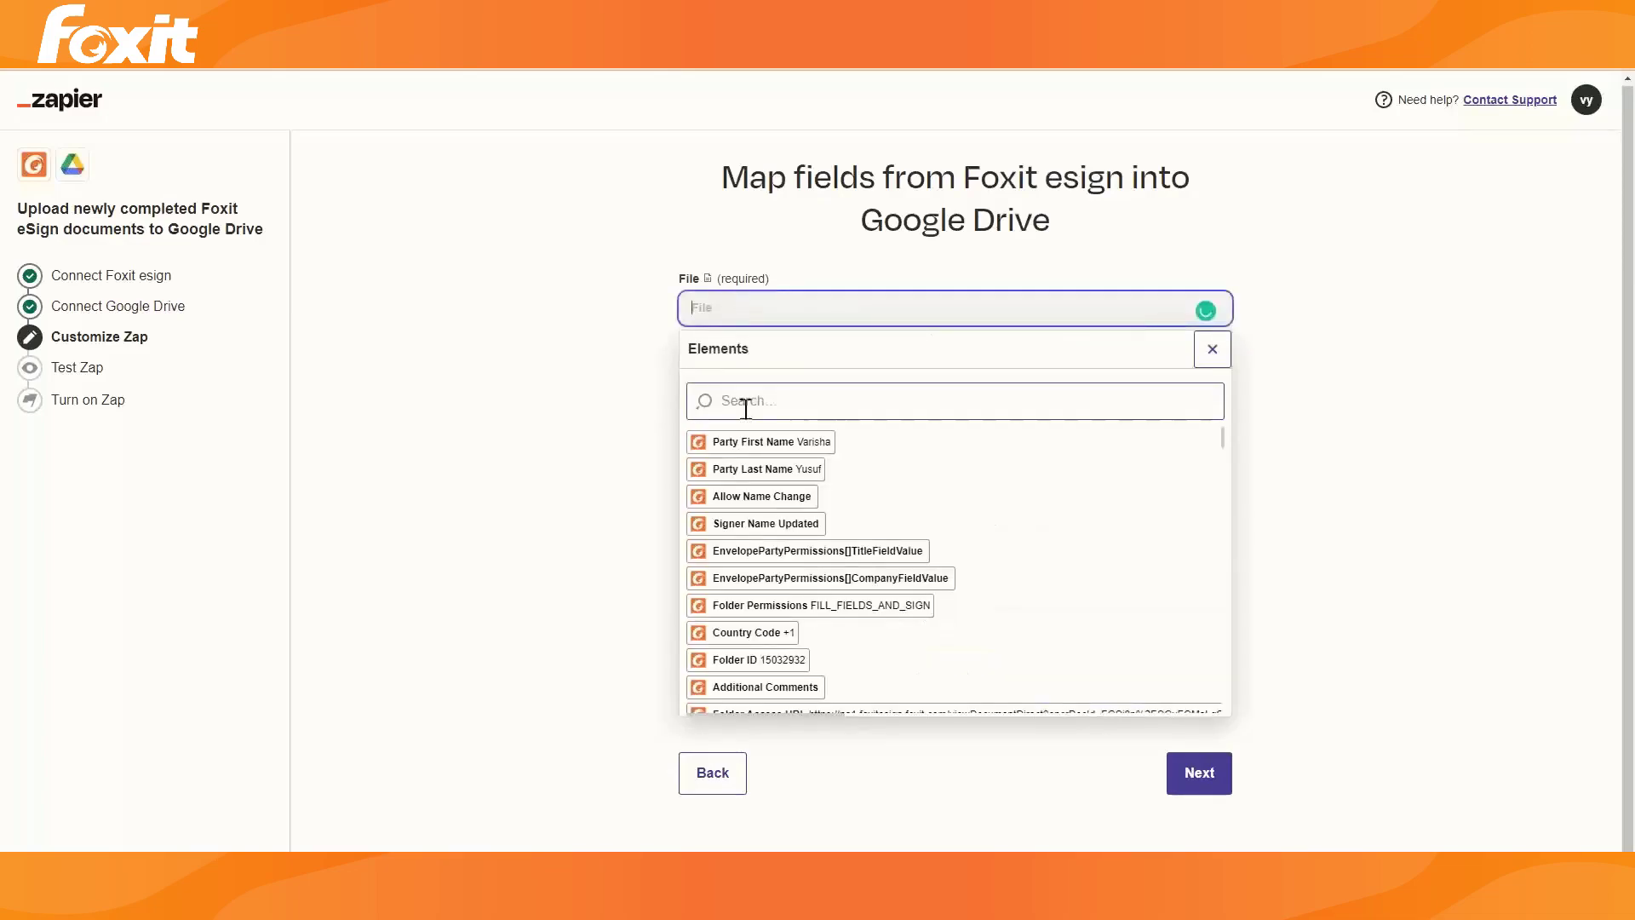
pyautogui.click(747, 404)
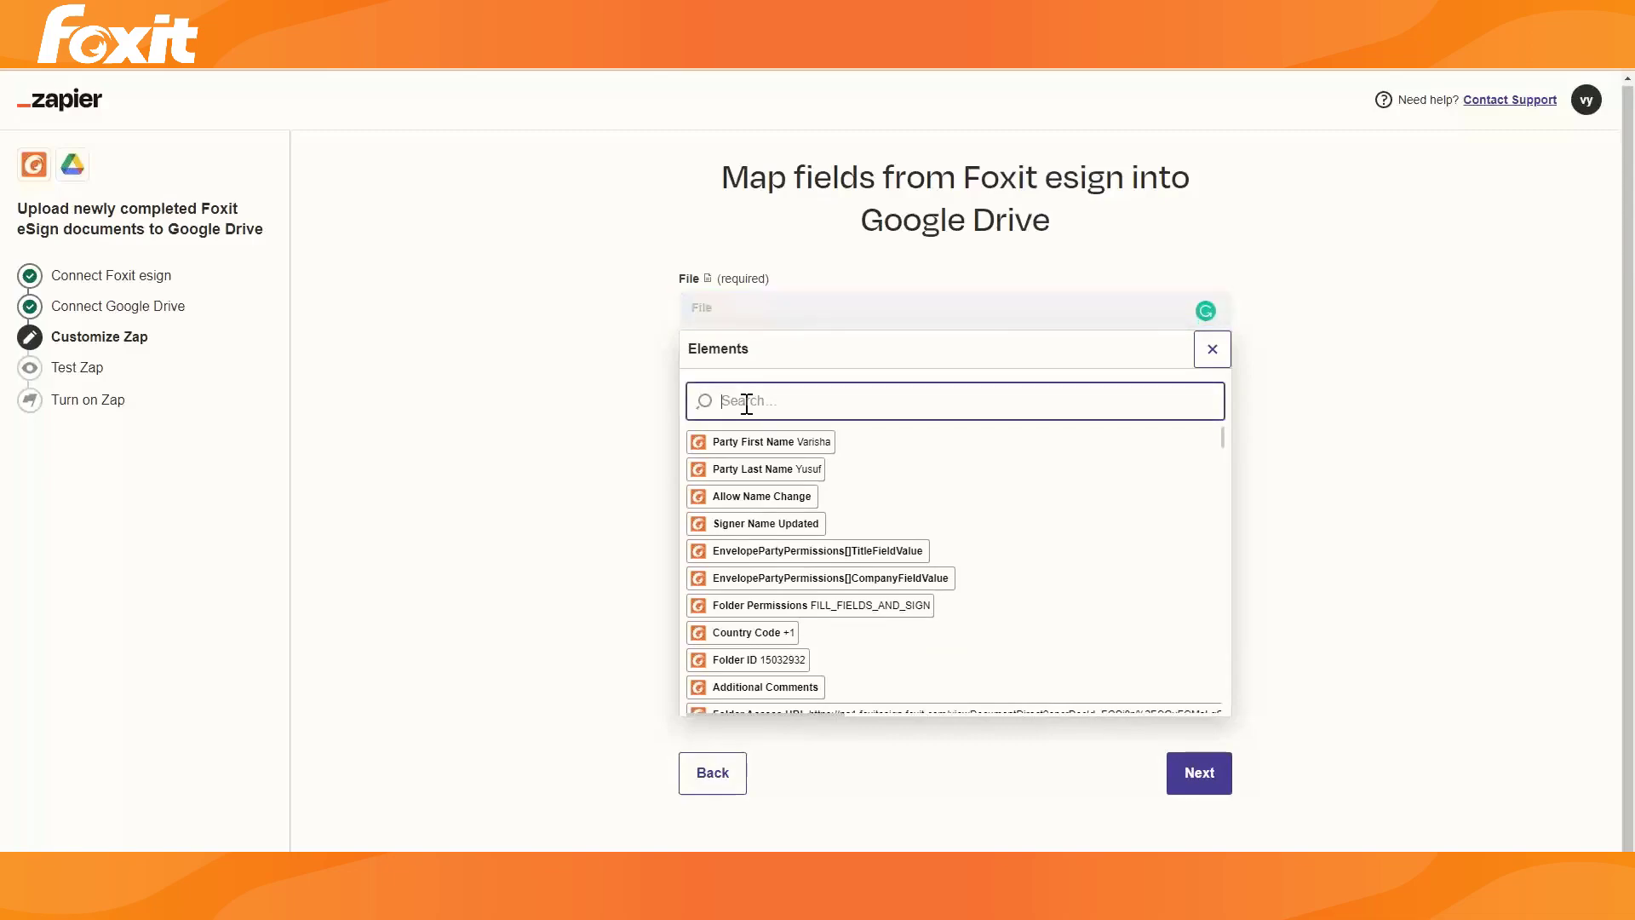
pyautogui.write('Folder')
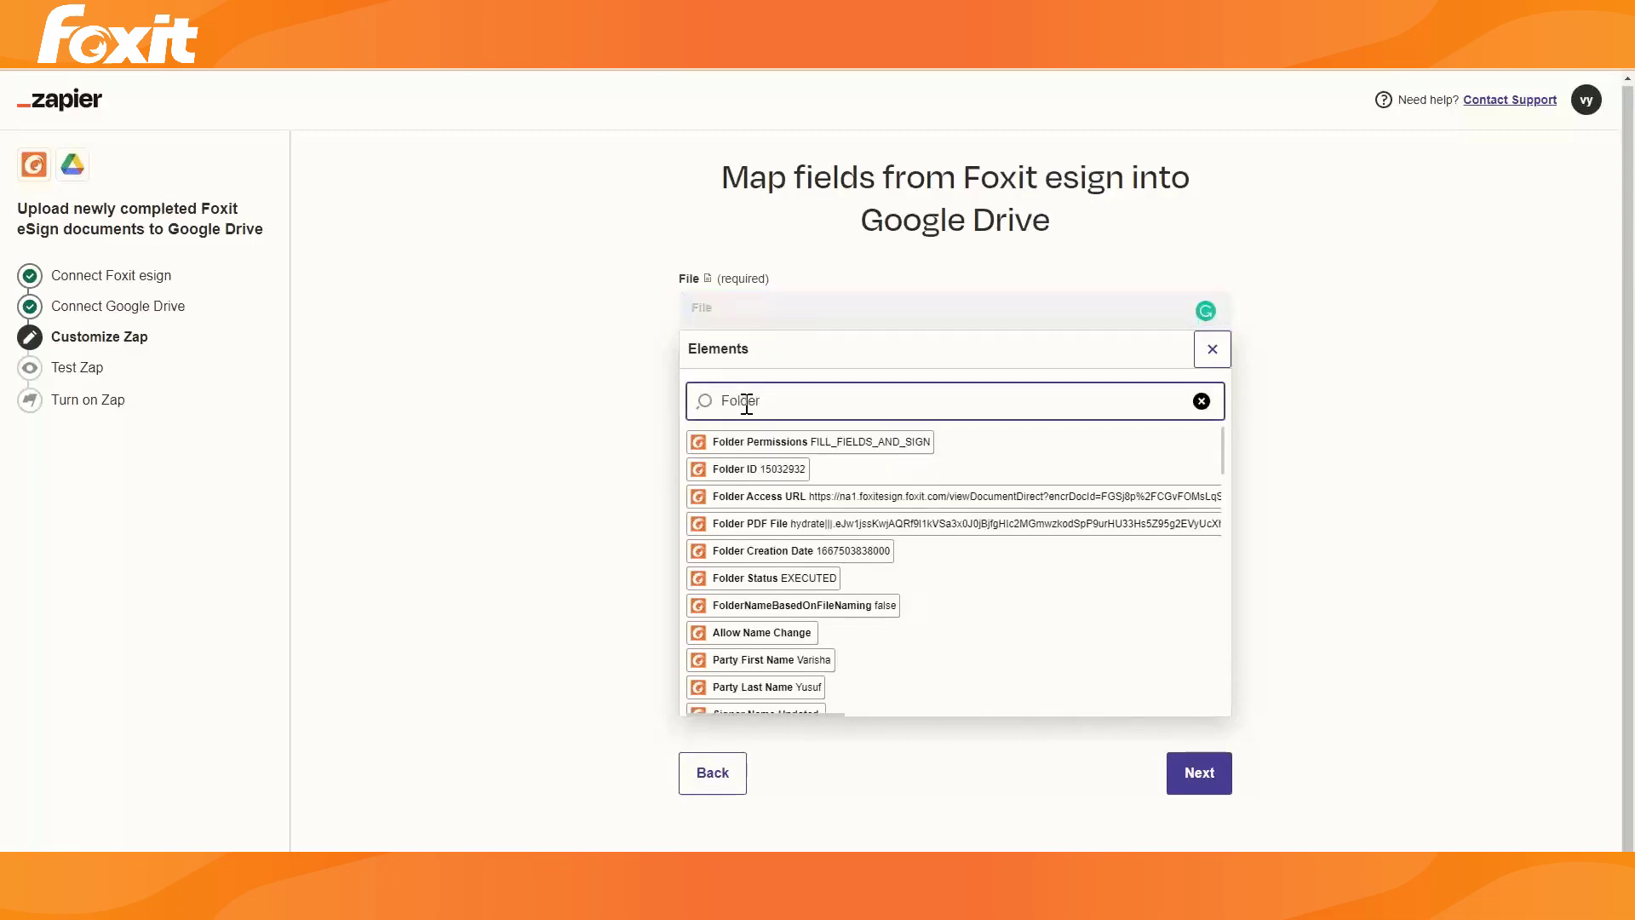
pyautogui.write(' PDF')
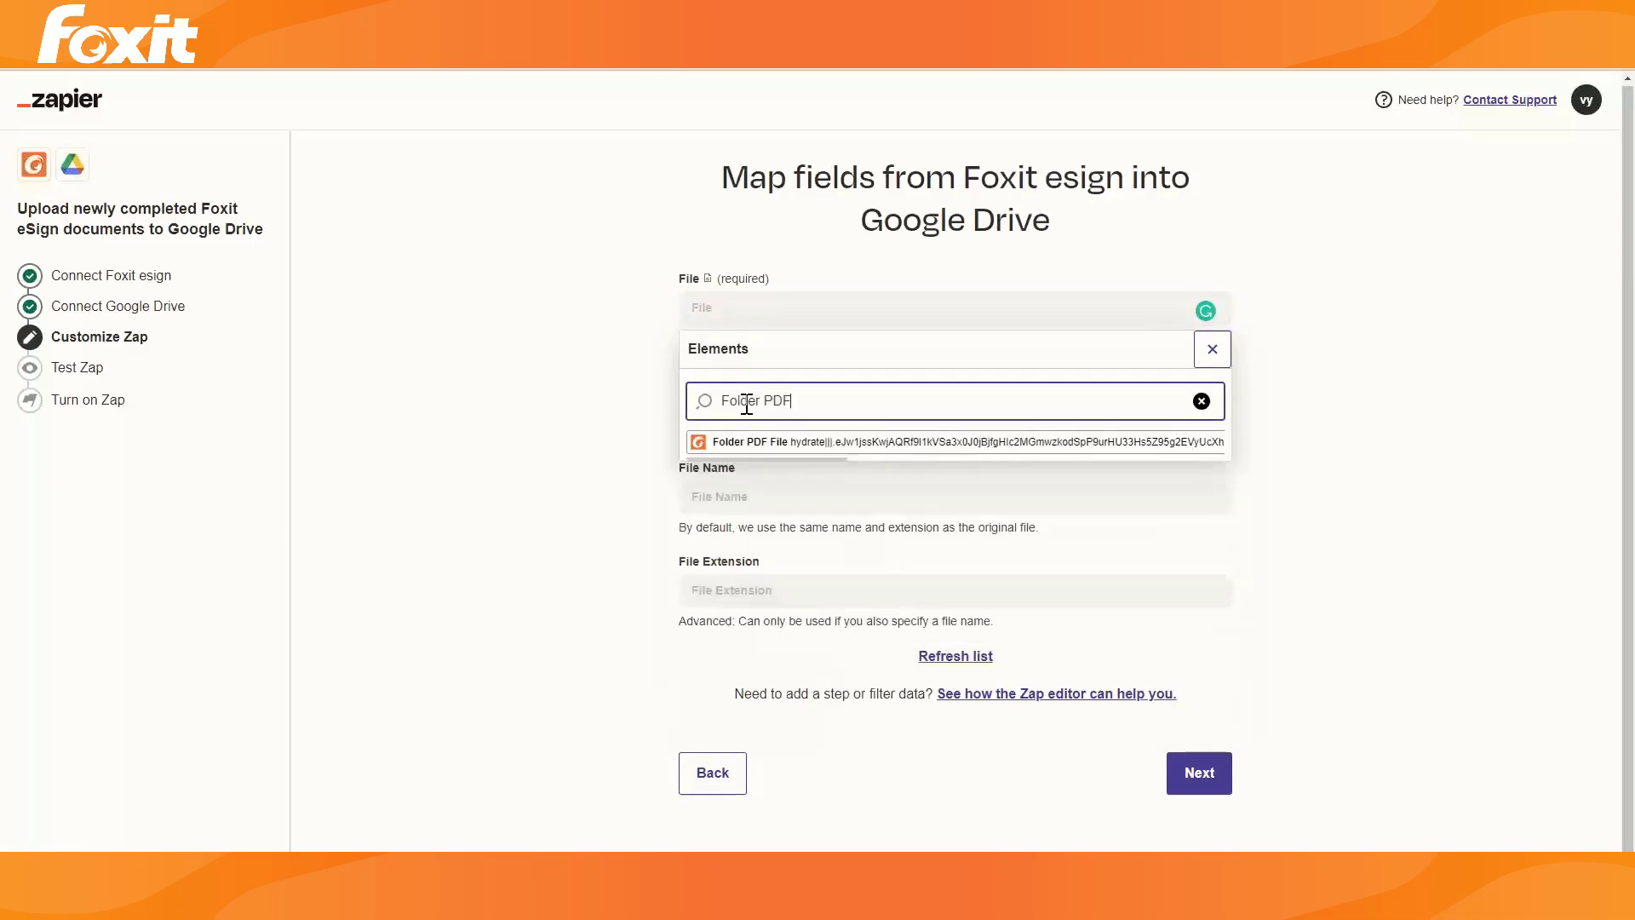
pyautogui.click(746, 442)
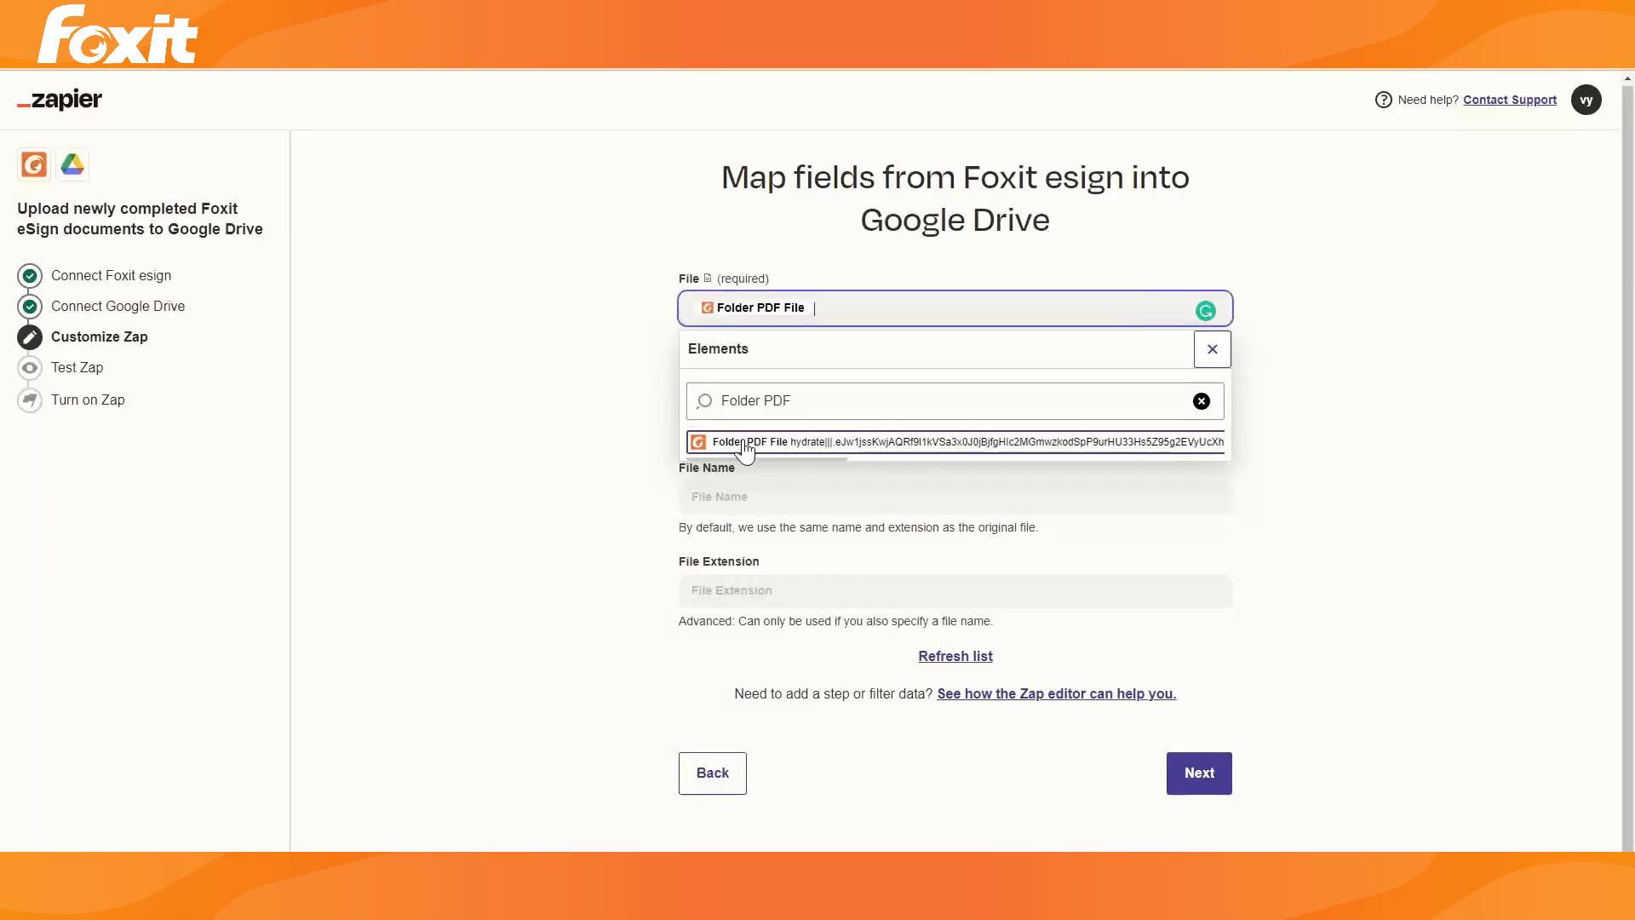
pyautogui.click(493, 416)
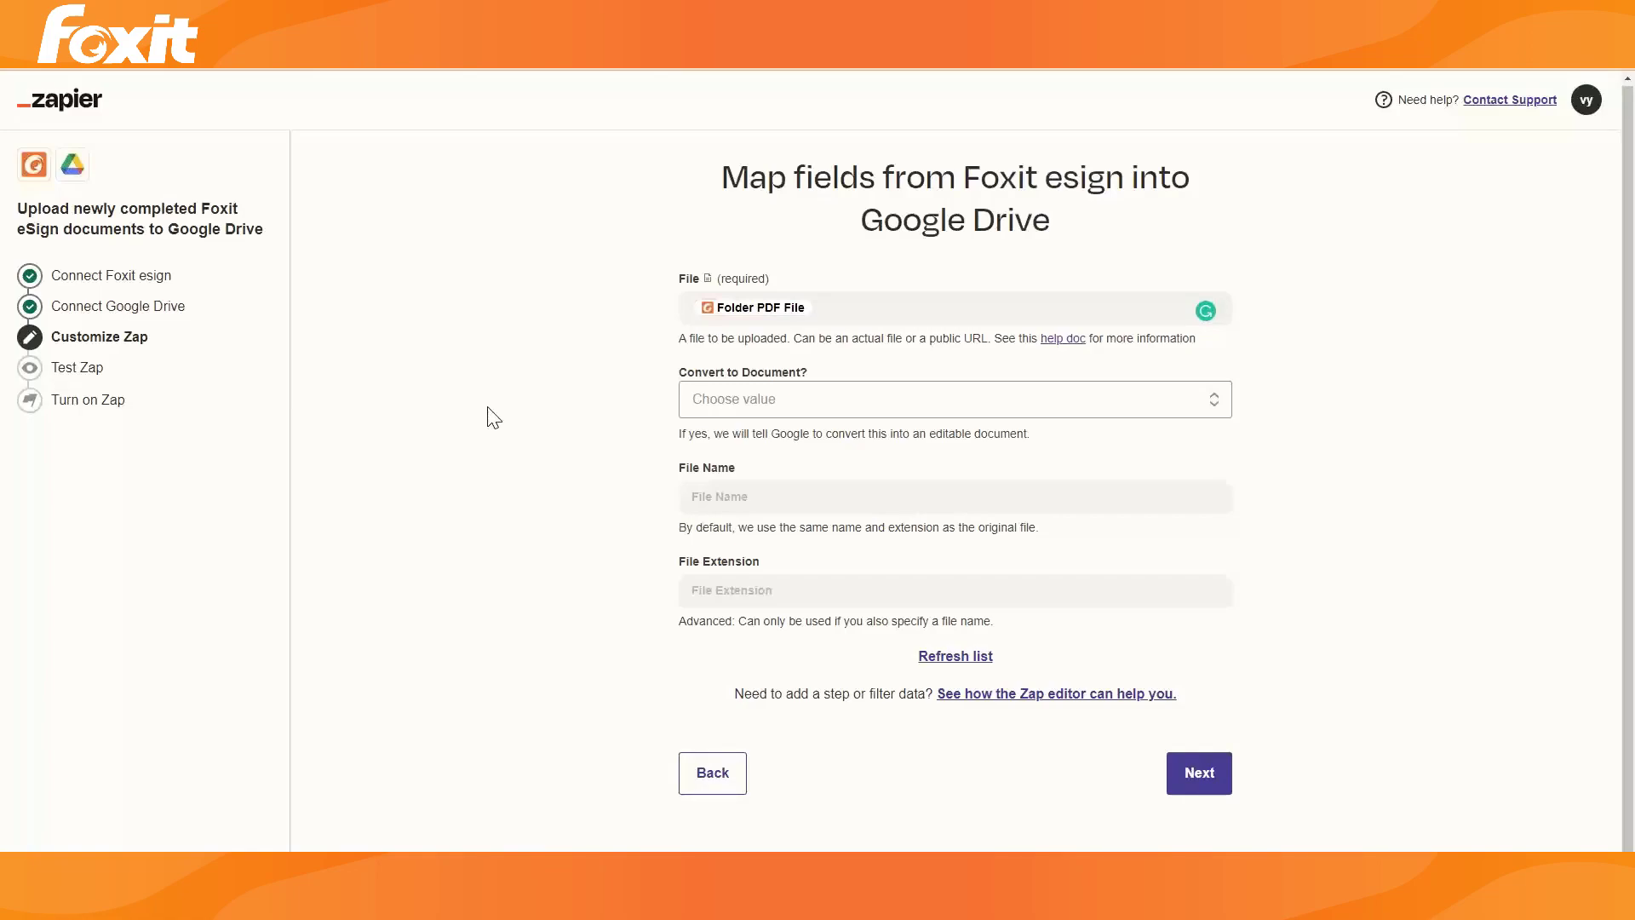
# Set Convert to Document to False, finish the field mapping and send a test of the Zap to Google Drive
pyautogui.click(702, 411)
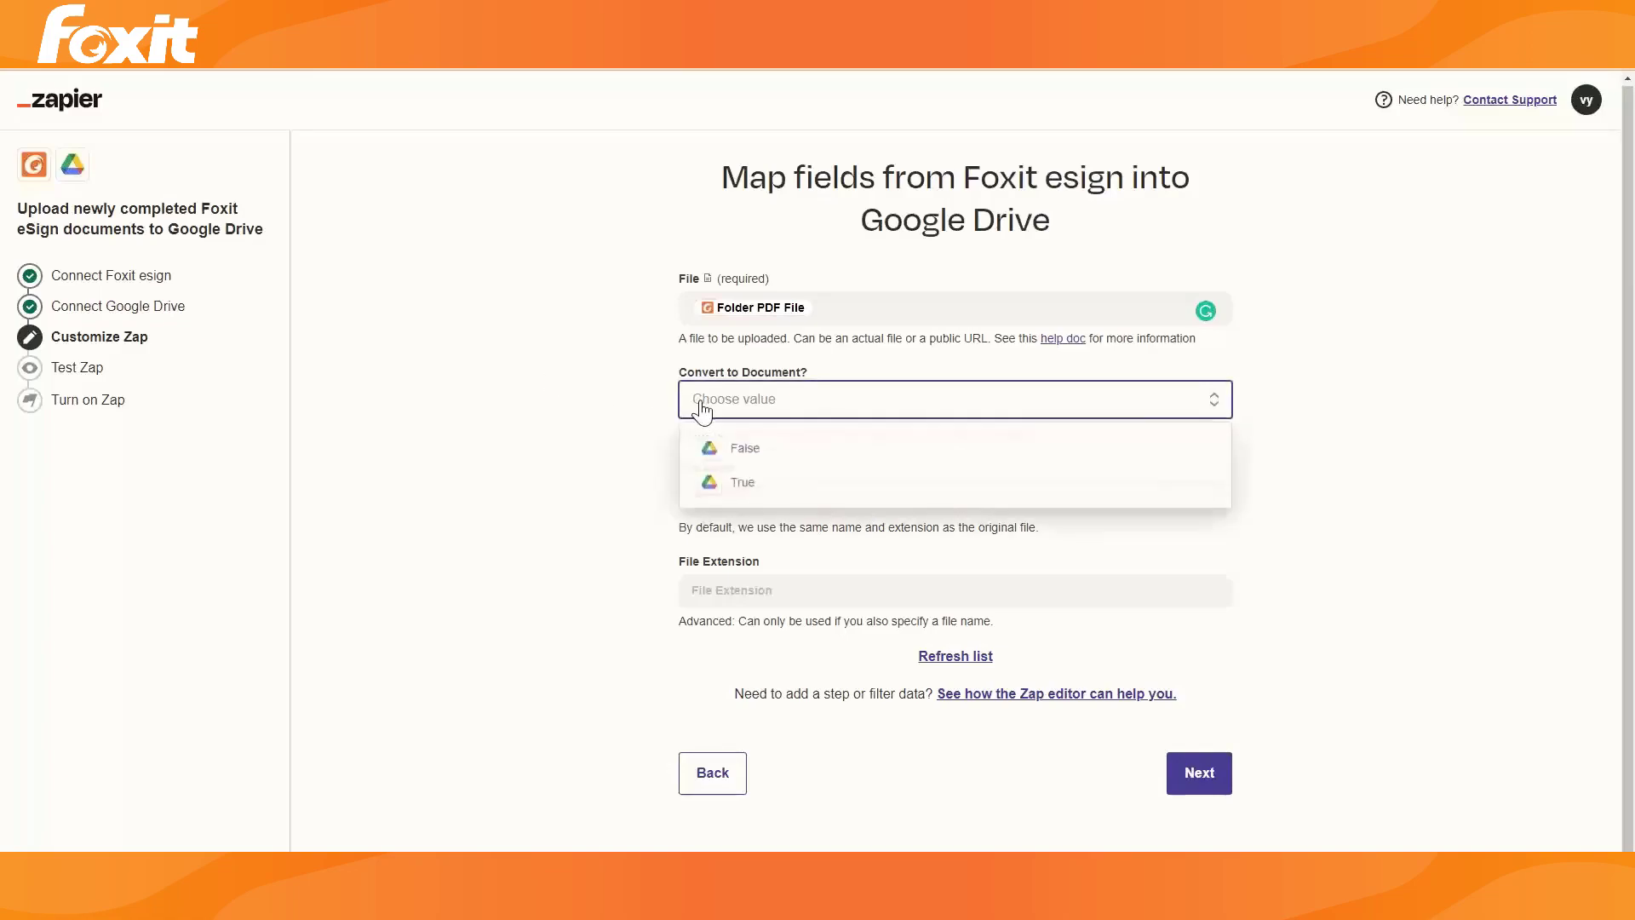
pyautogui.click(737, 449)
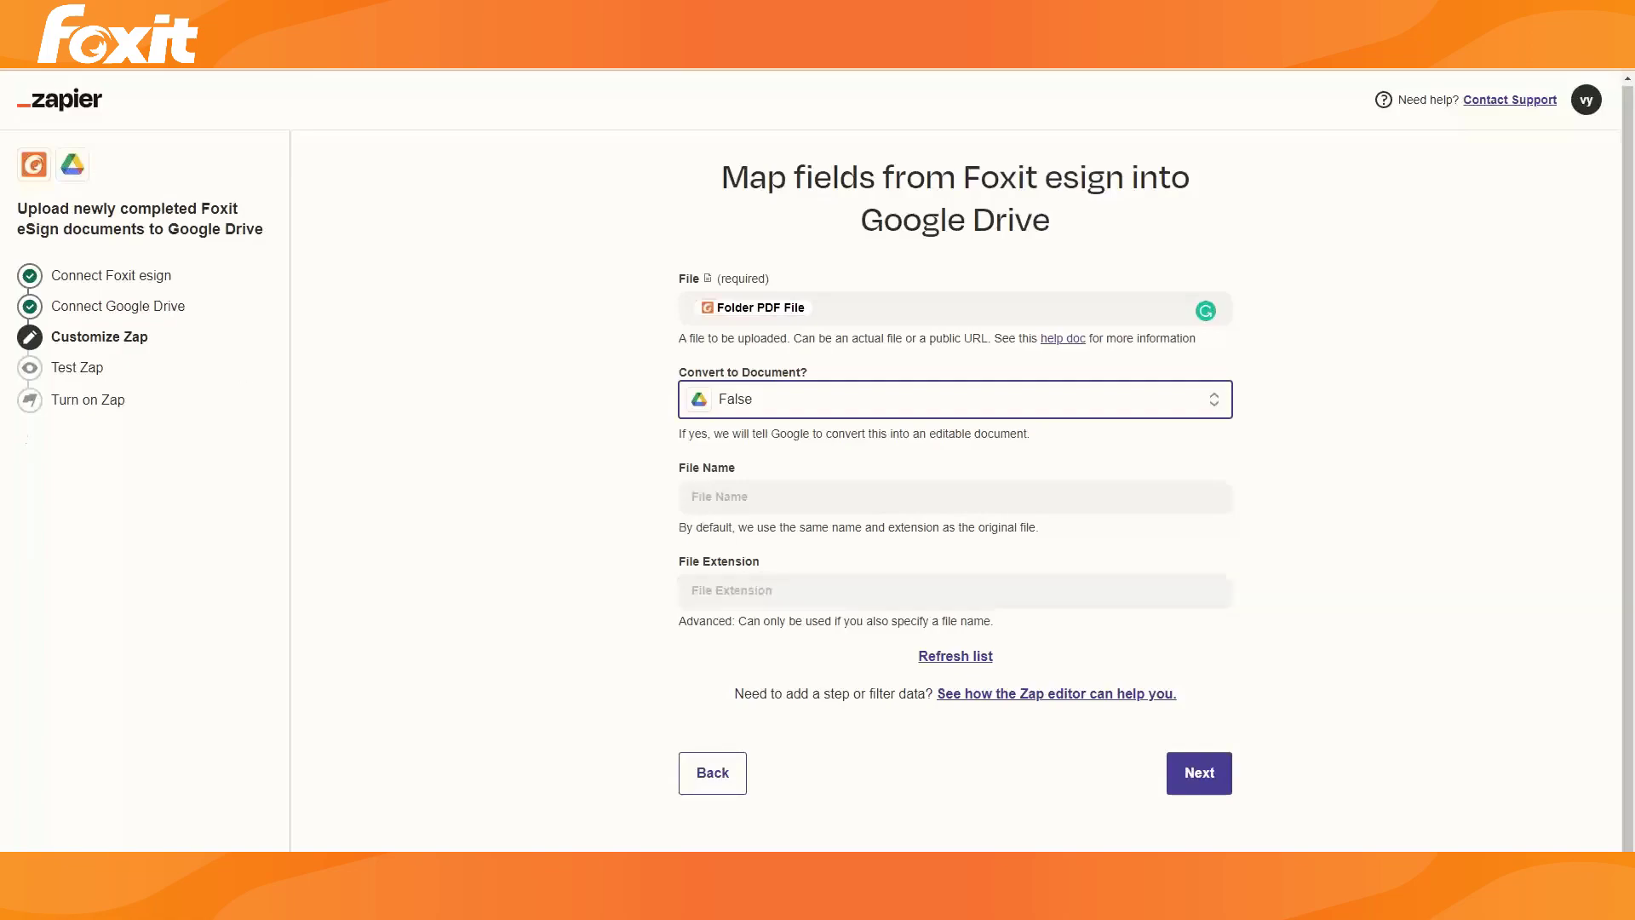
pyautogui.click(1173, 775)
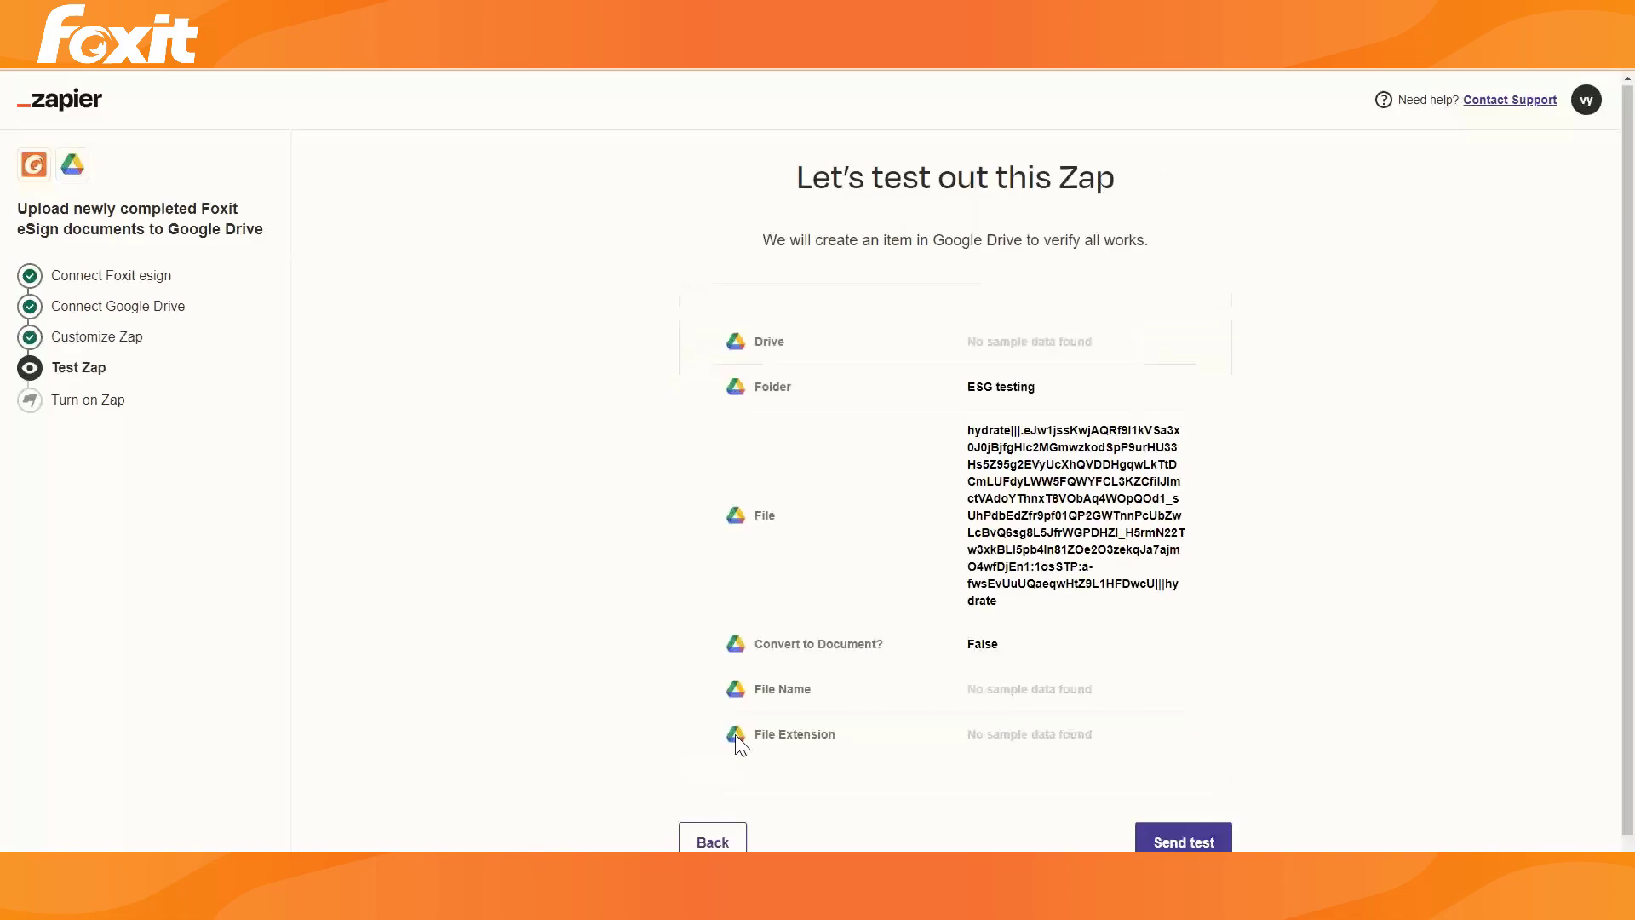
pyautogui.click(1168, 844)
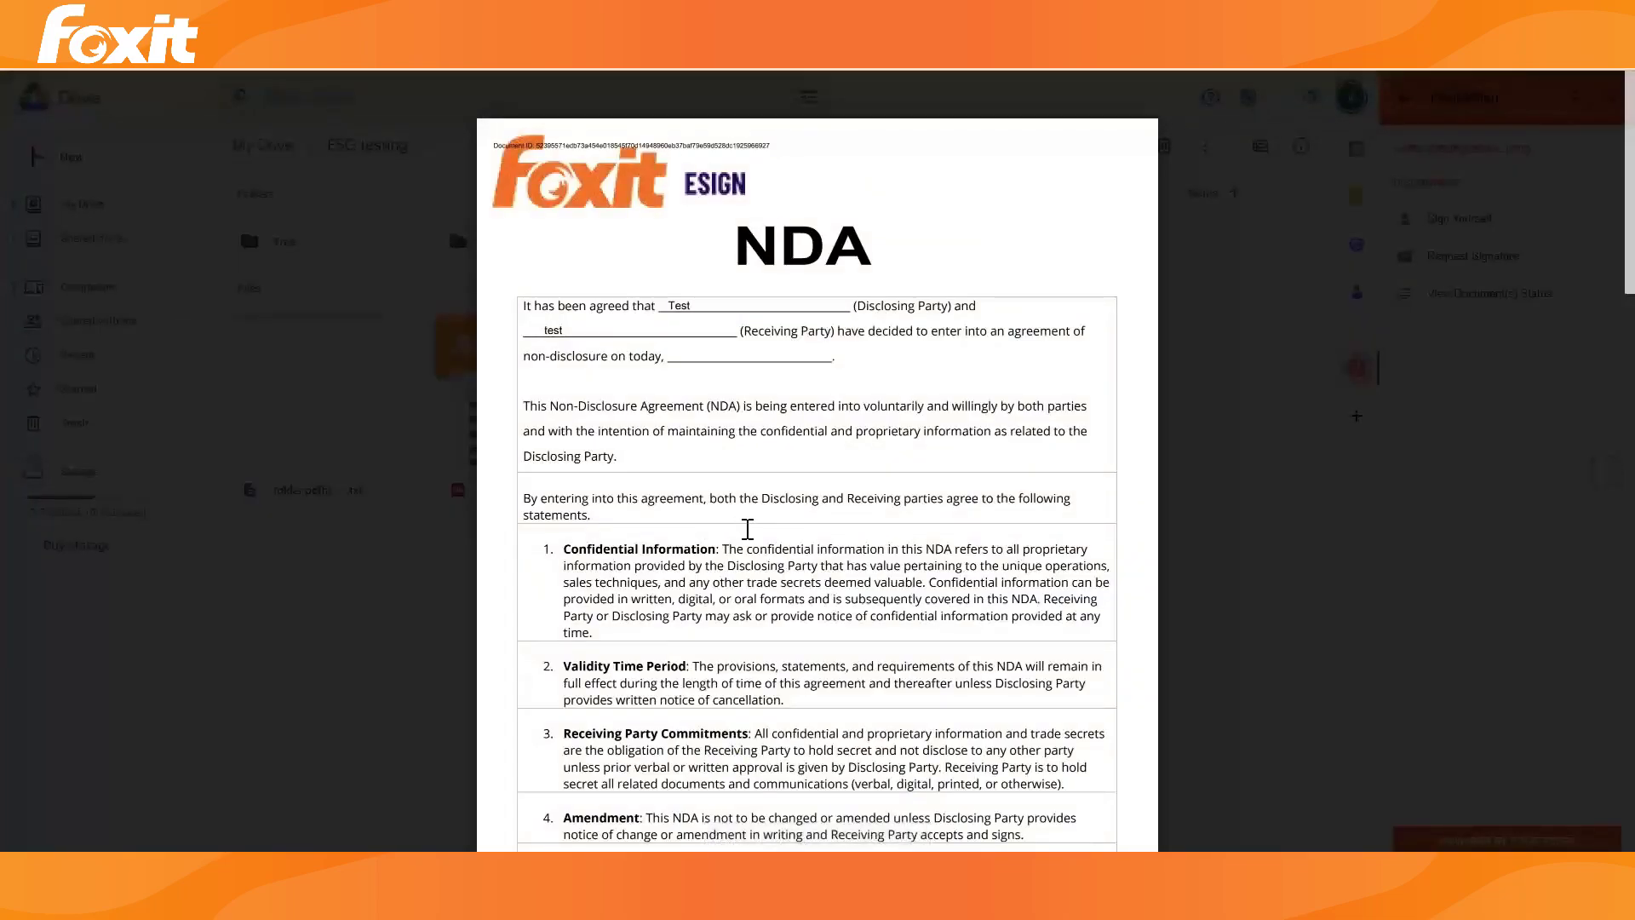
# Review the uploaded NDA PDF in Google Drive, from the agreement text through the signature page to the signing certificate
pyautogui.scroll(-8, 750, 536)
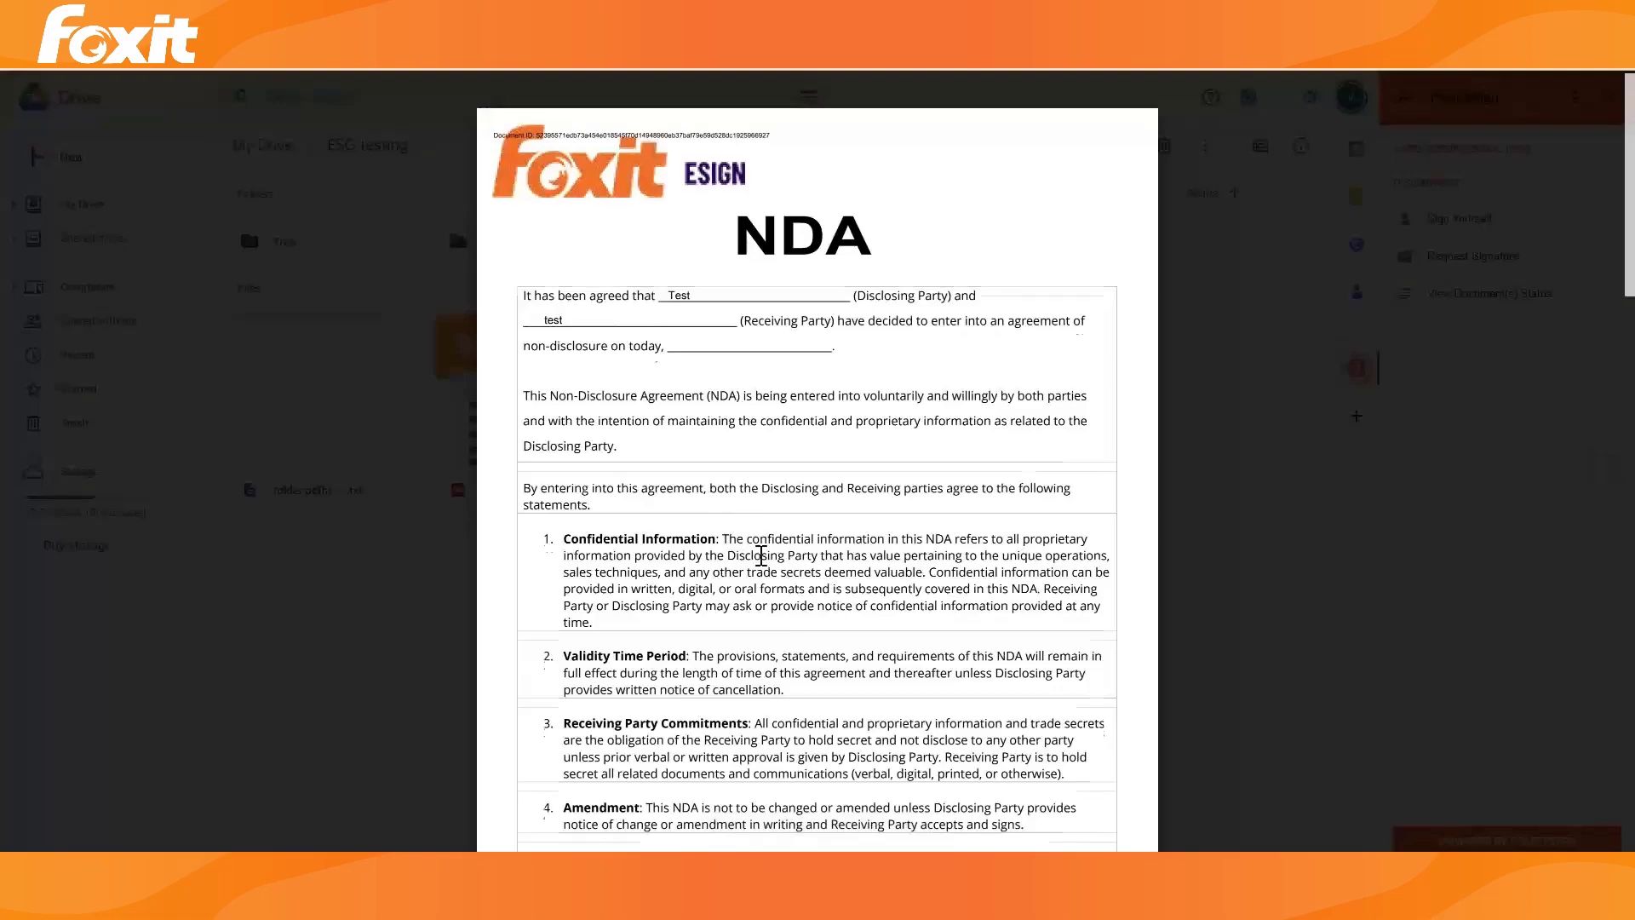
pyautogui.scroll(-10, 761, 556)
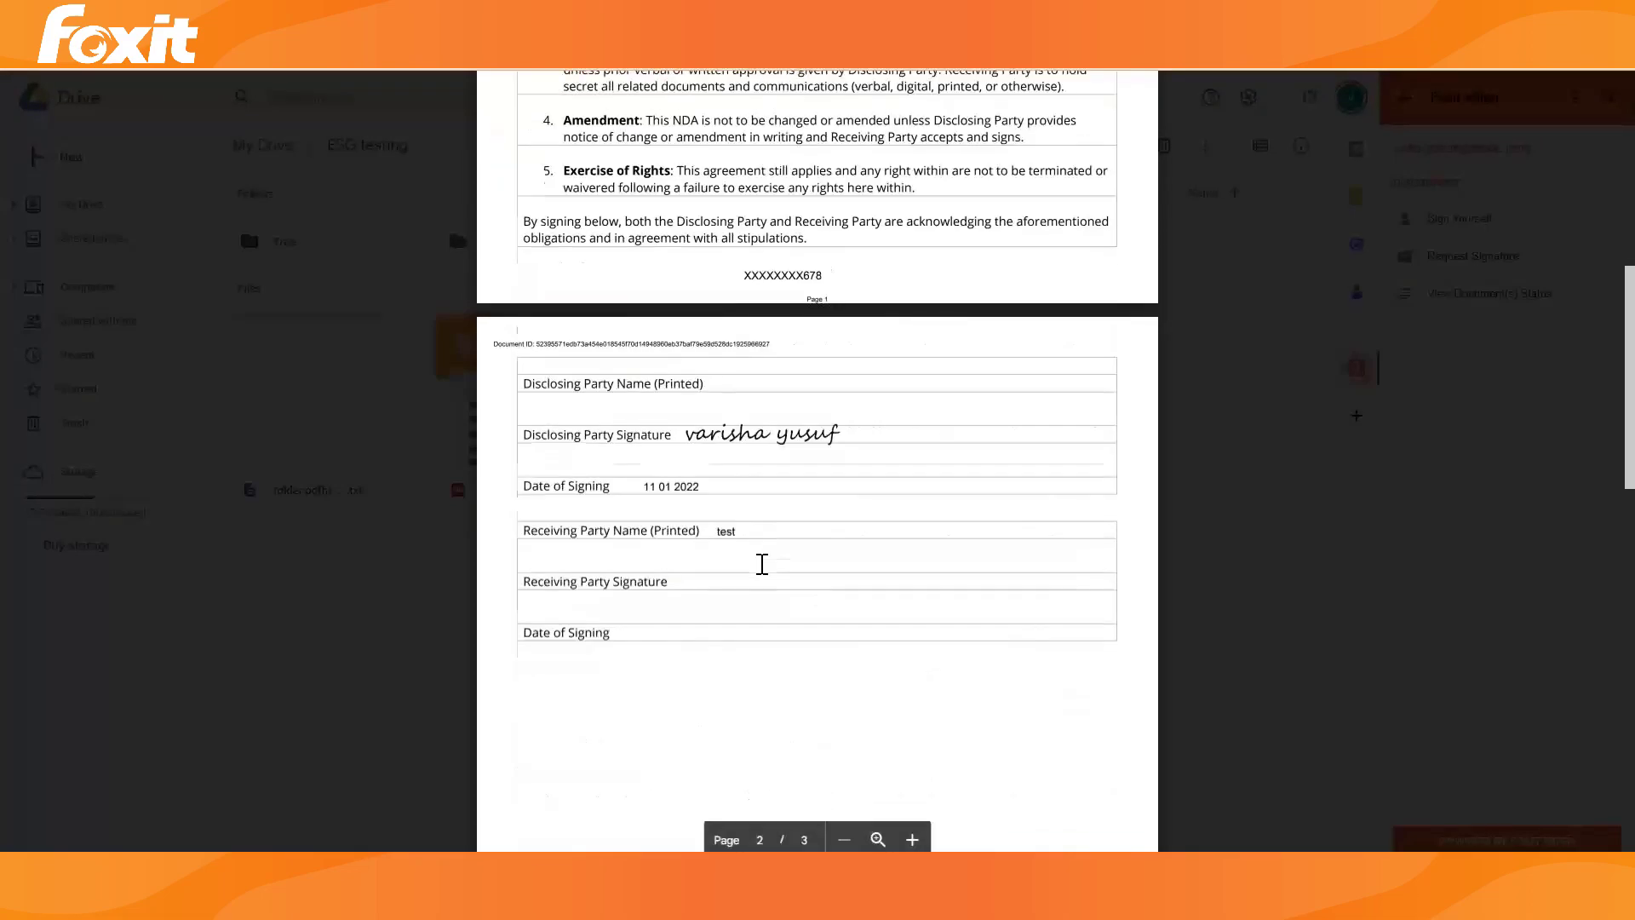
pyautogui.scroll(-5, 764, 567)
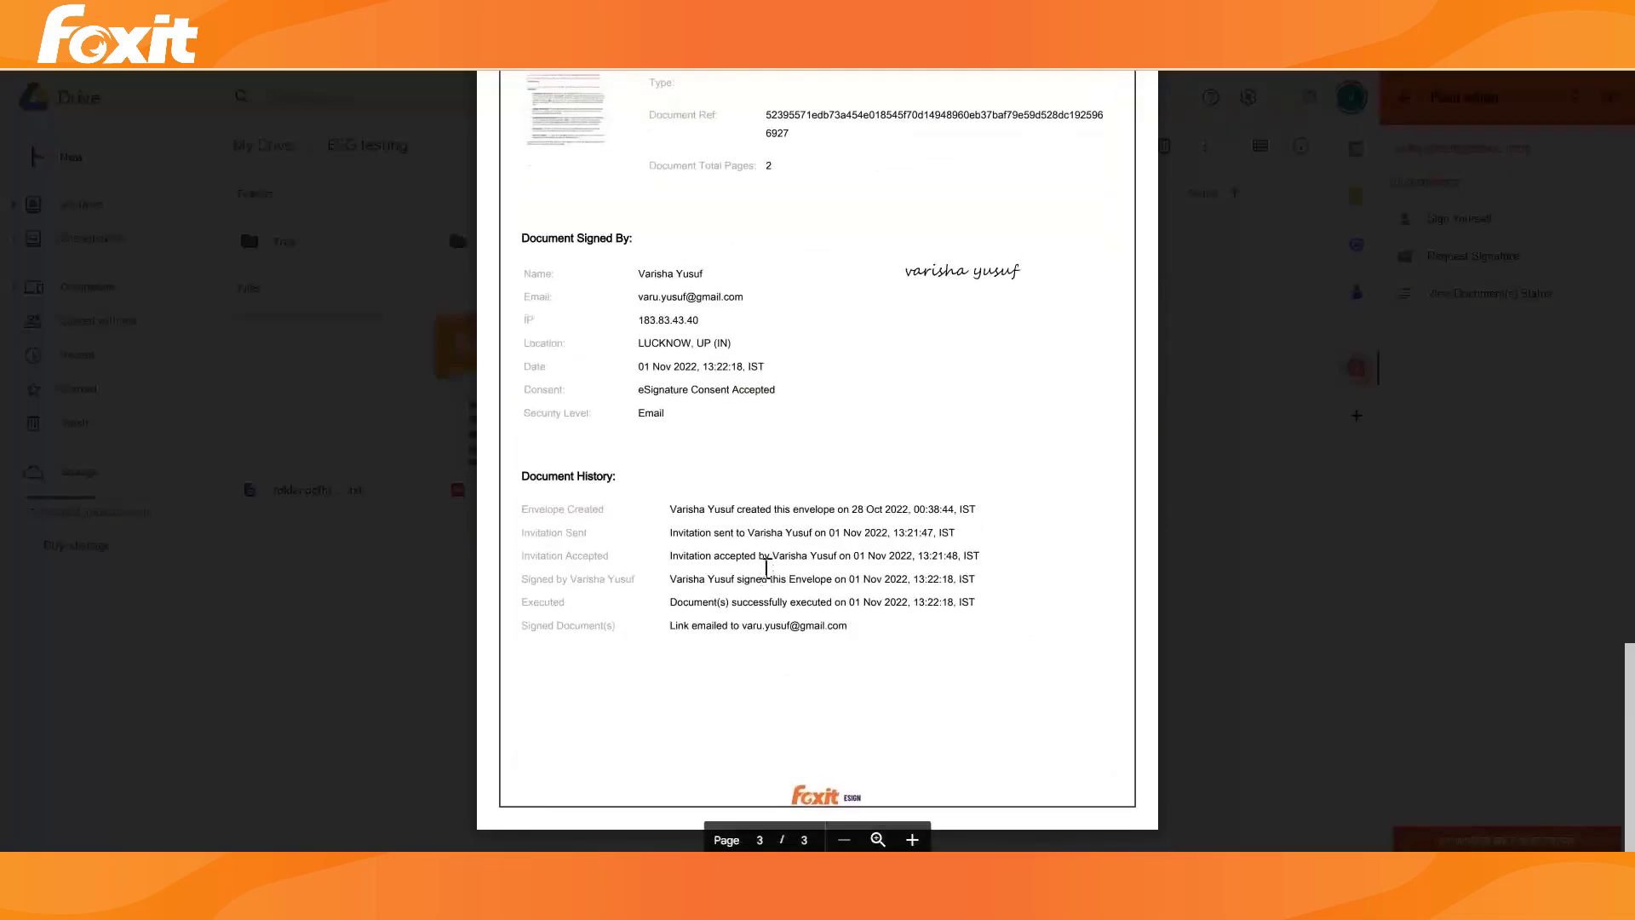
pyautogui.scroll(9, 764, 567)
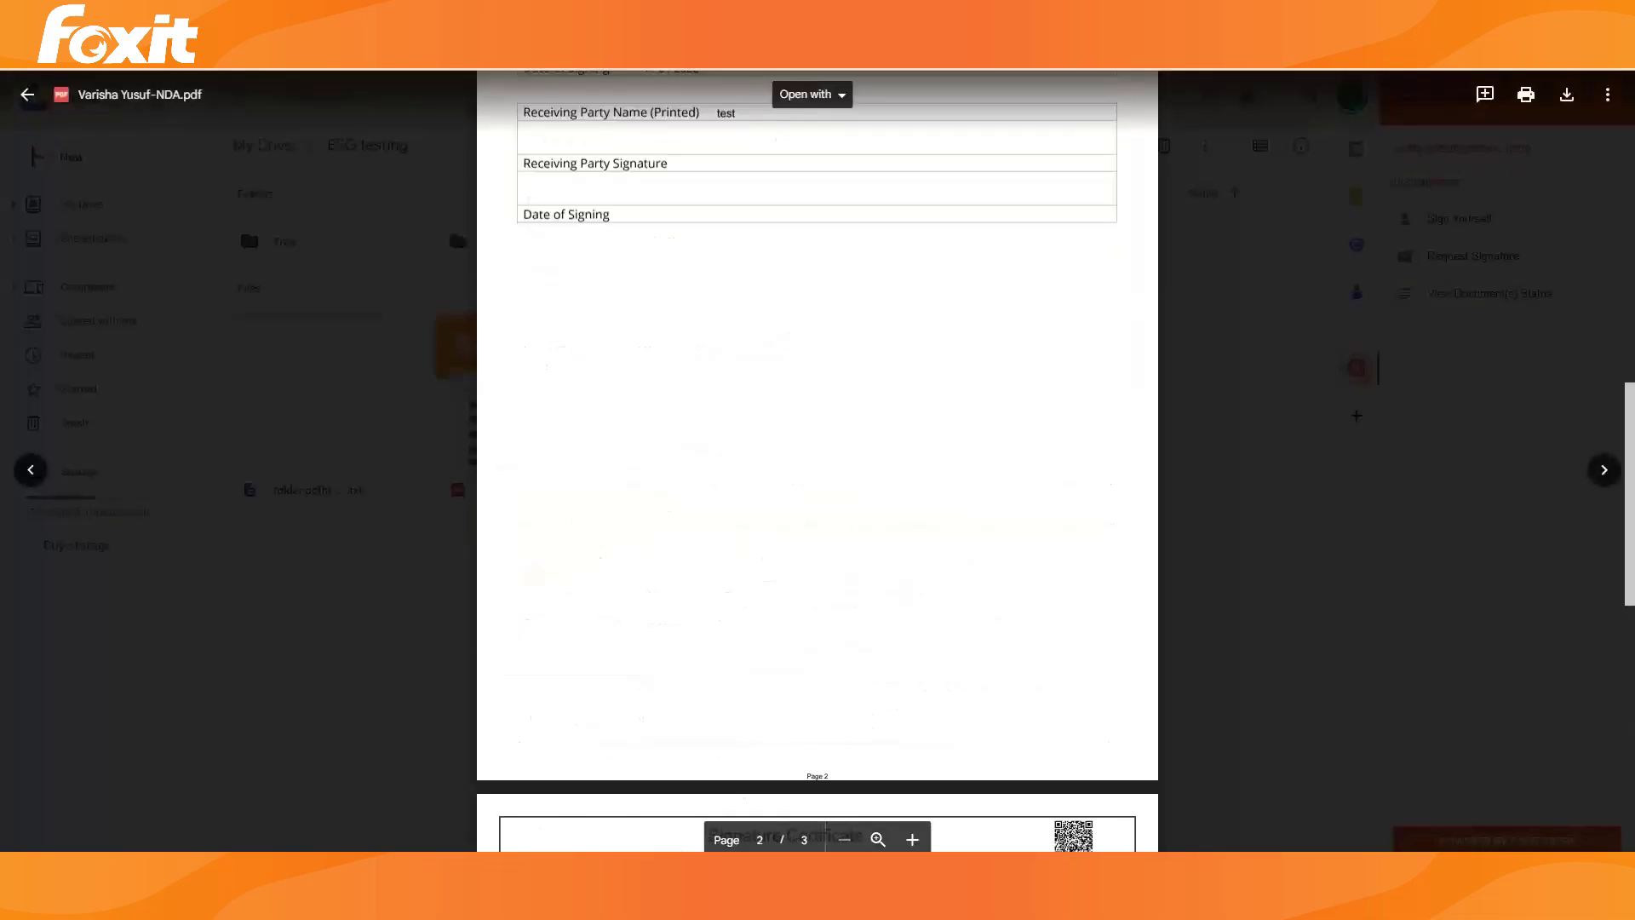
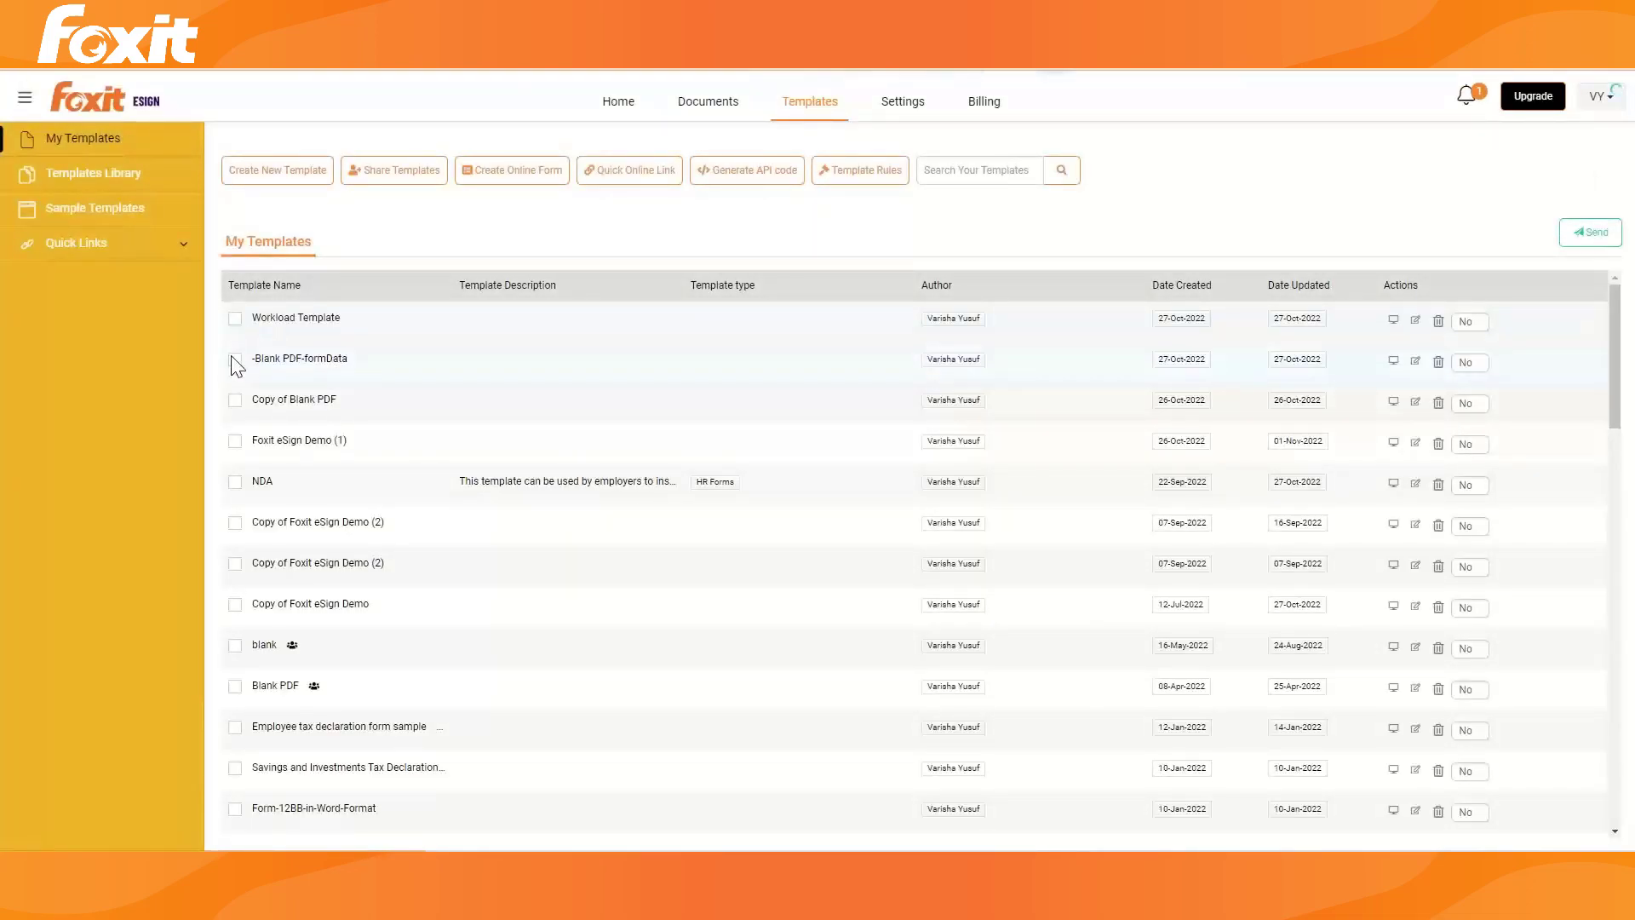
# Select the templates -Blank PDF-formData, Copy of Blank PDF and Foxit eSign Demo (1) in My Templates
pyautogui.click(235, 360)
pyautogui.click(235, 401)
pyautogui.click(235, 442)
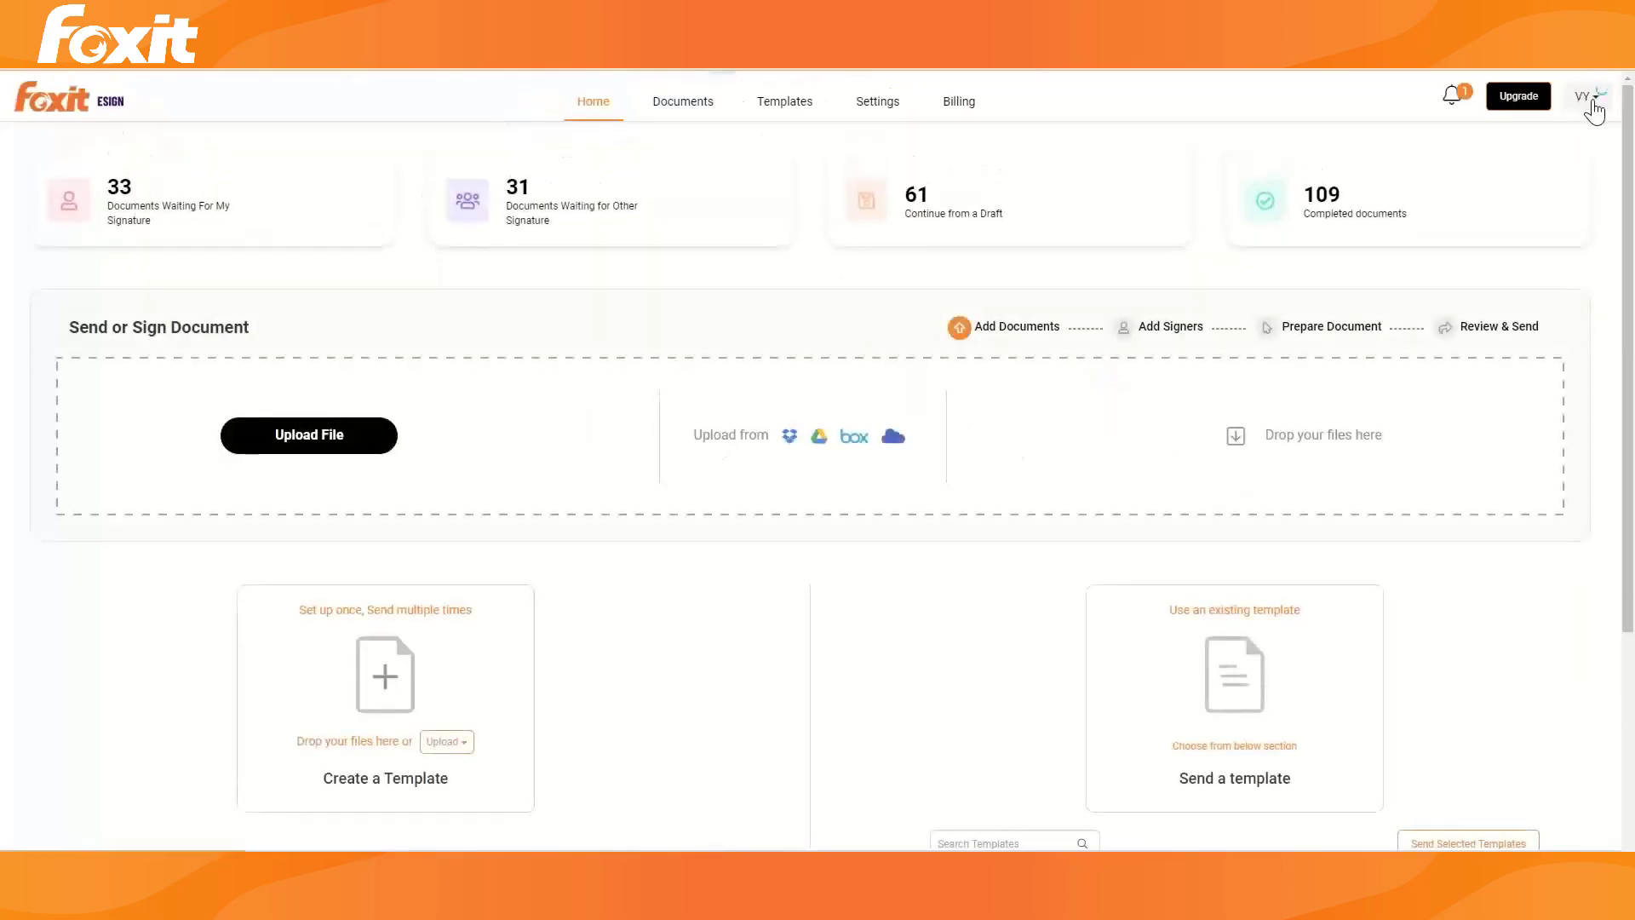
# Open My Profile in Foxit eSign and review the document notification settings and the other profile options
pyautogui.click(1592, 99)
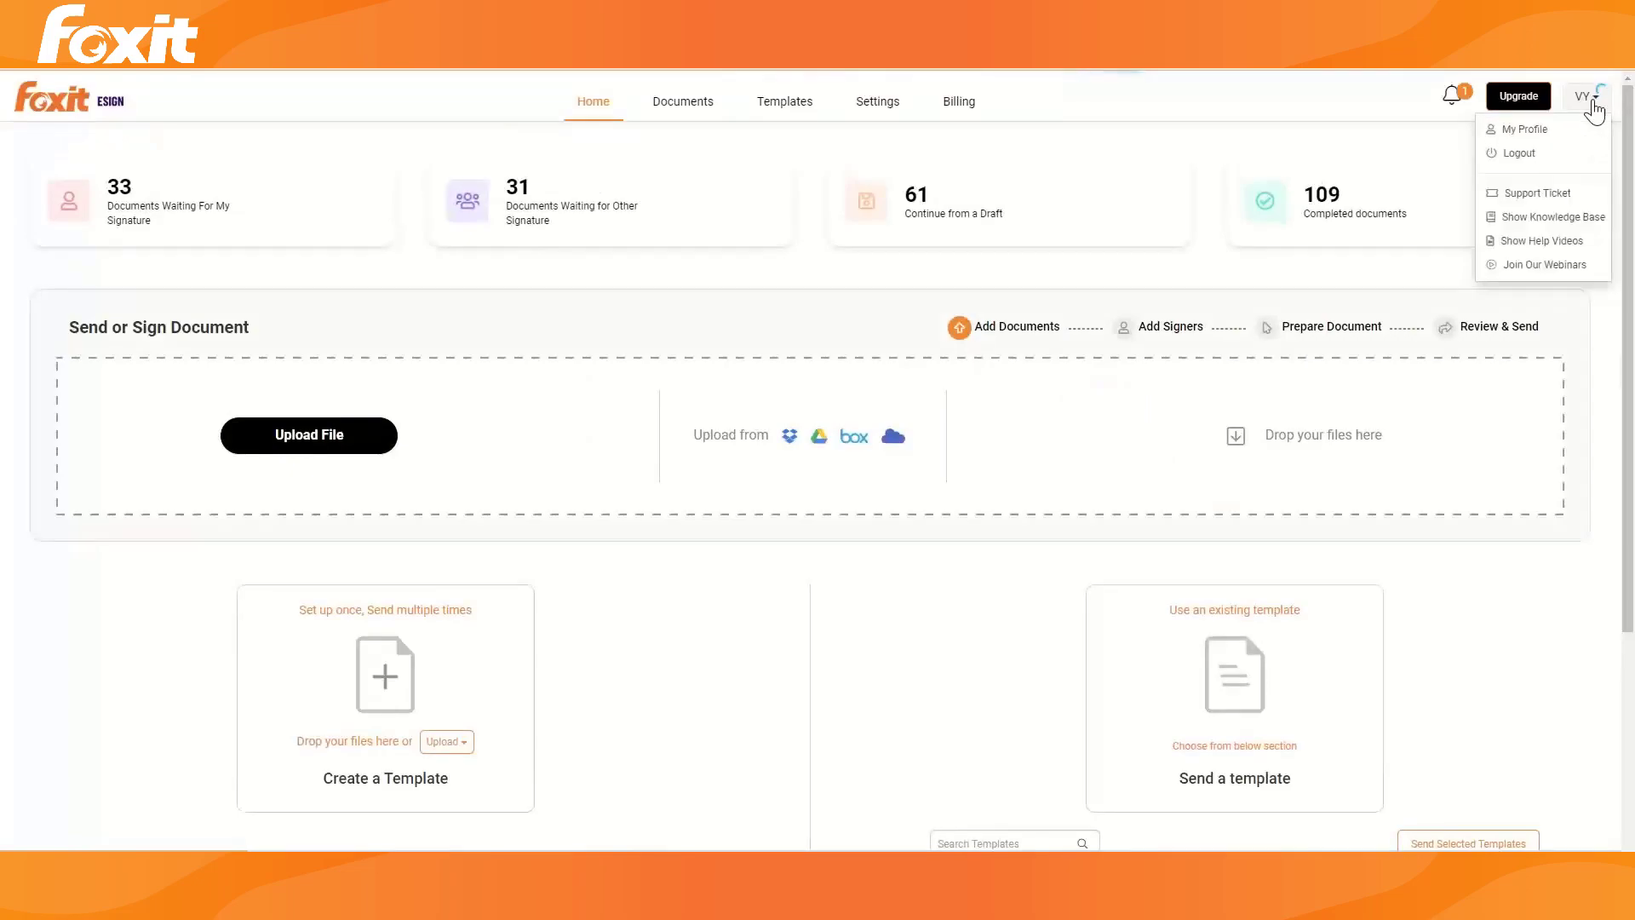
pyautogui.click(1531, 131)
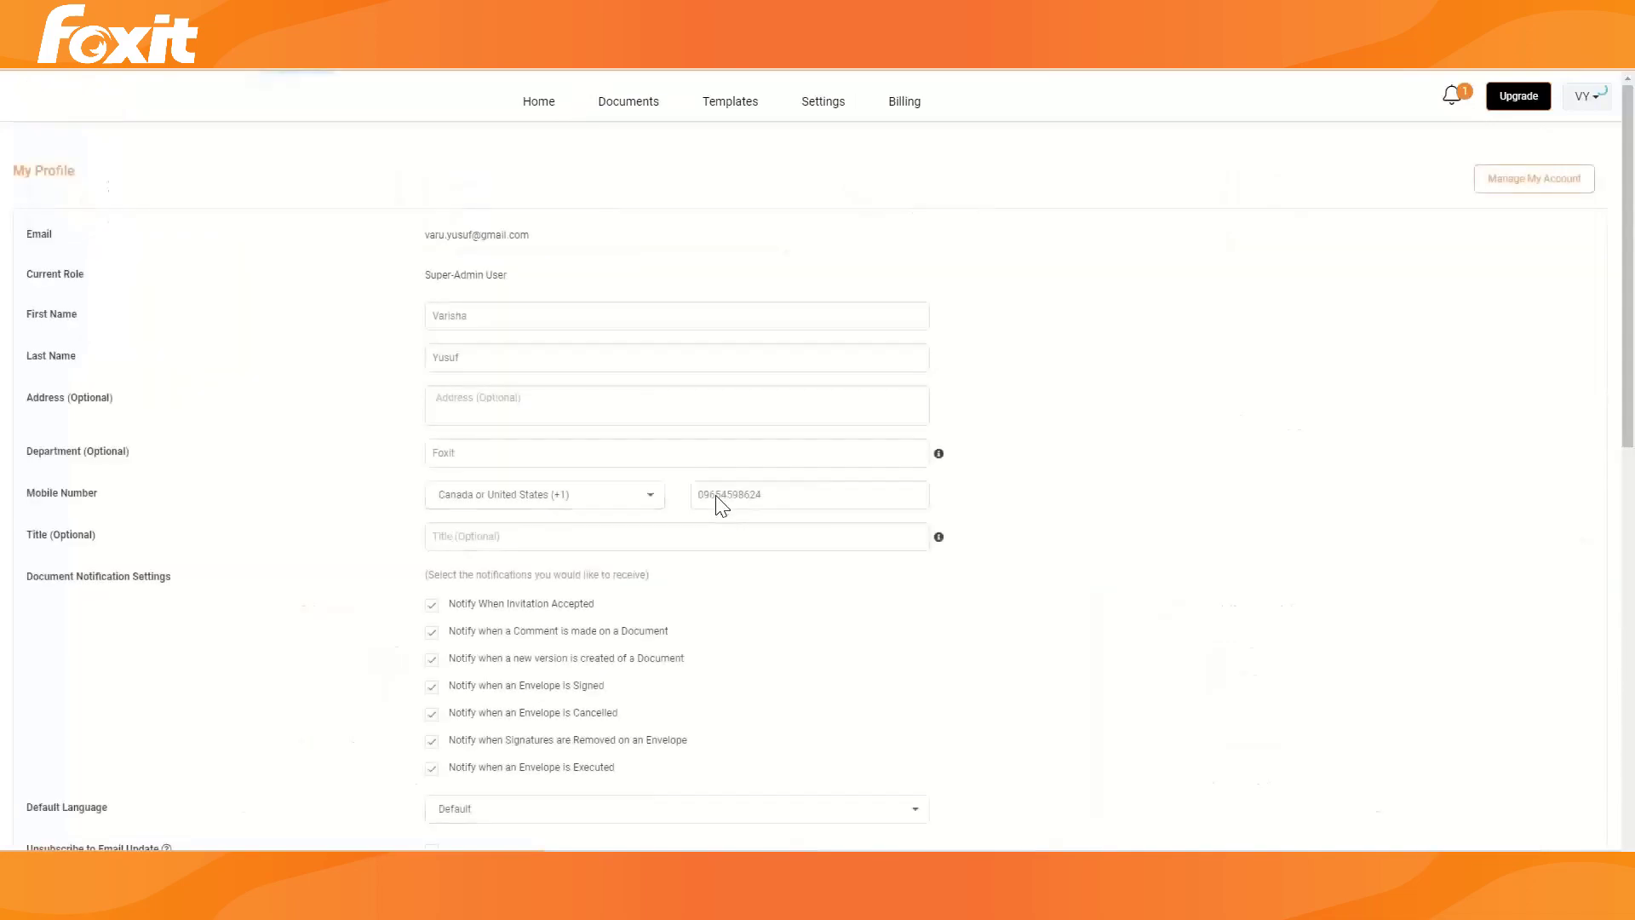
pyautogui.scroll(-2, 712, 500)
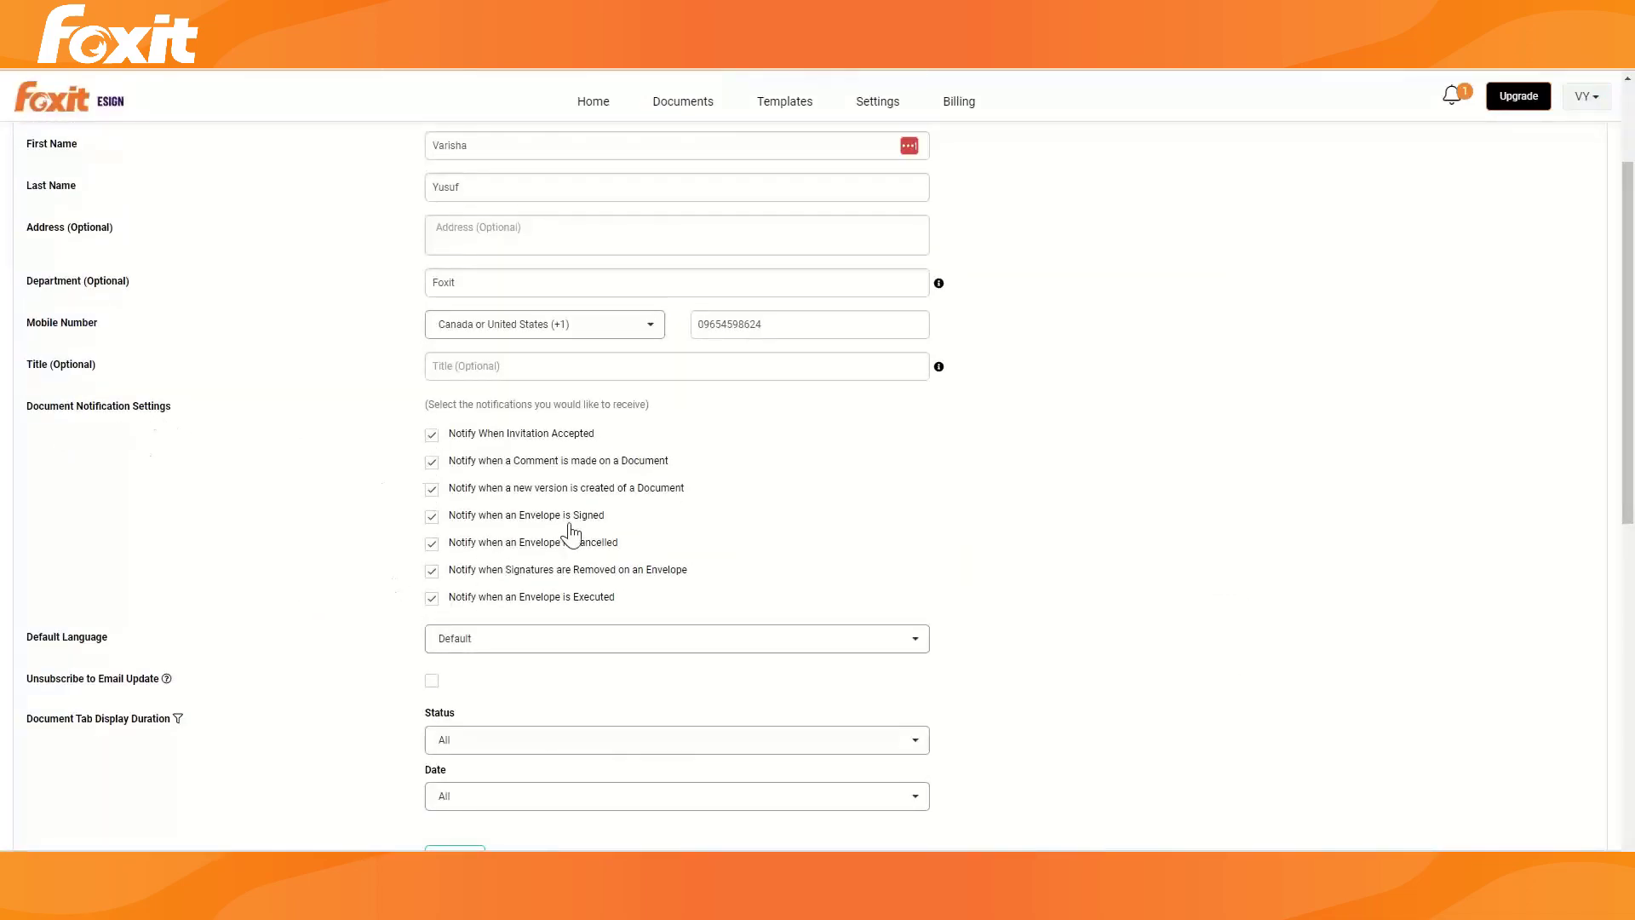
pyautogui.scroll(-2, 594, 528)
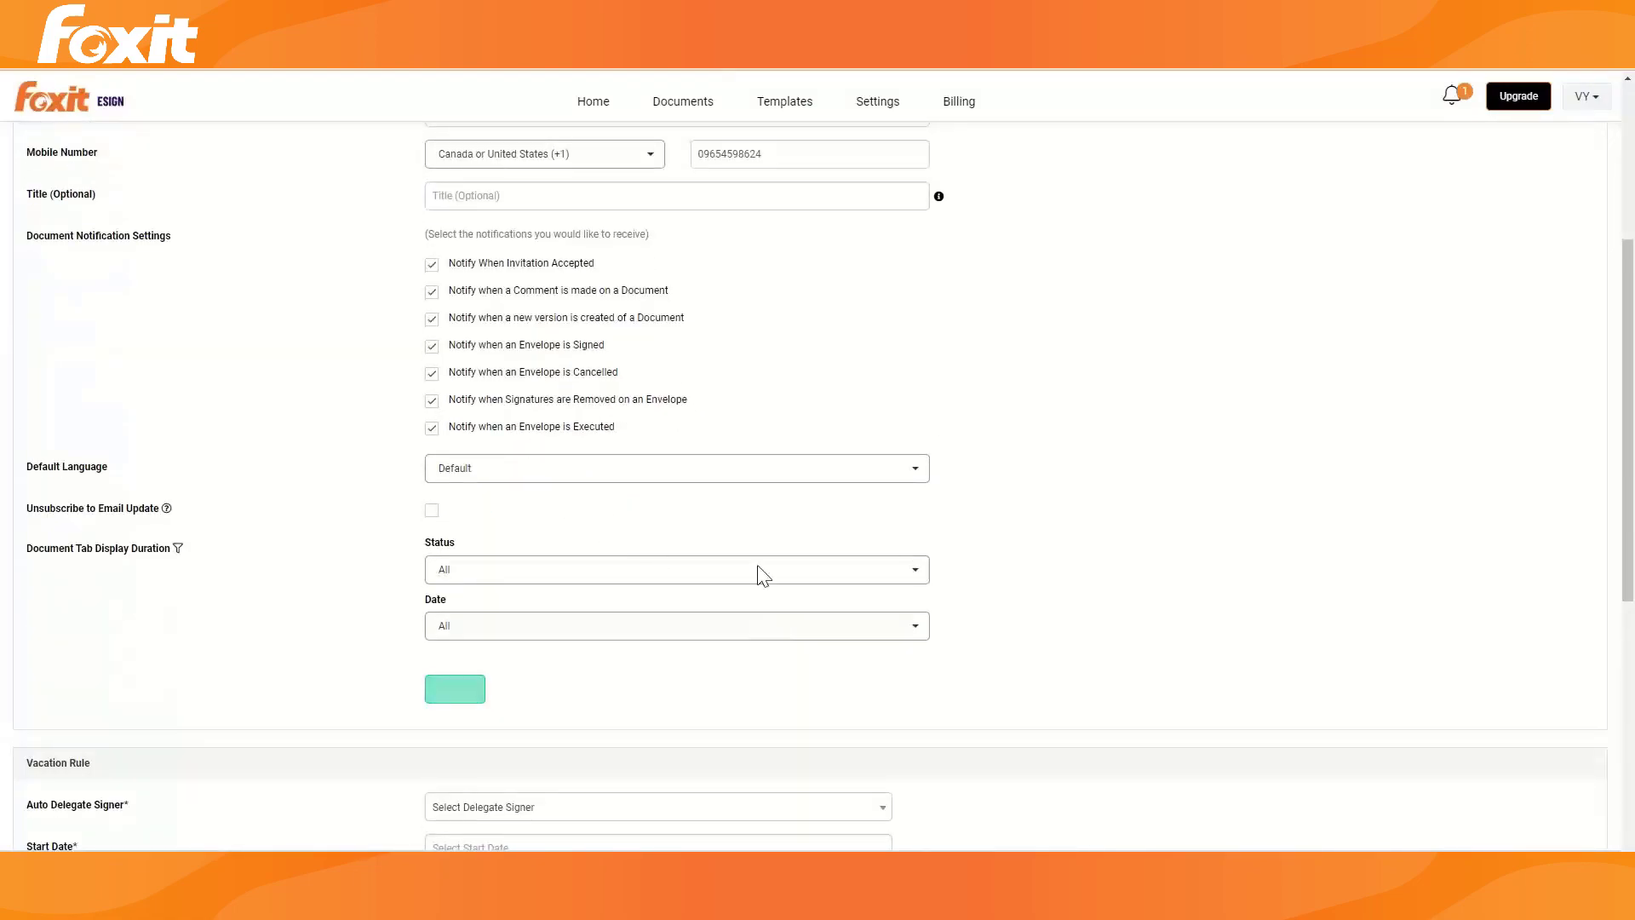
pyautogui.scroll(4, 784, 549)
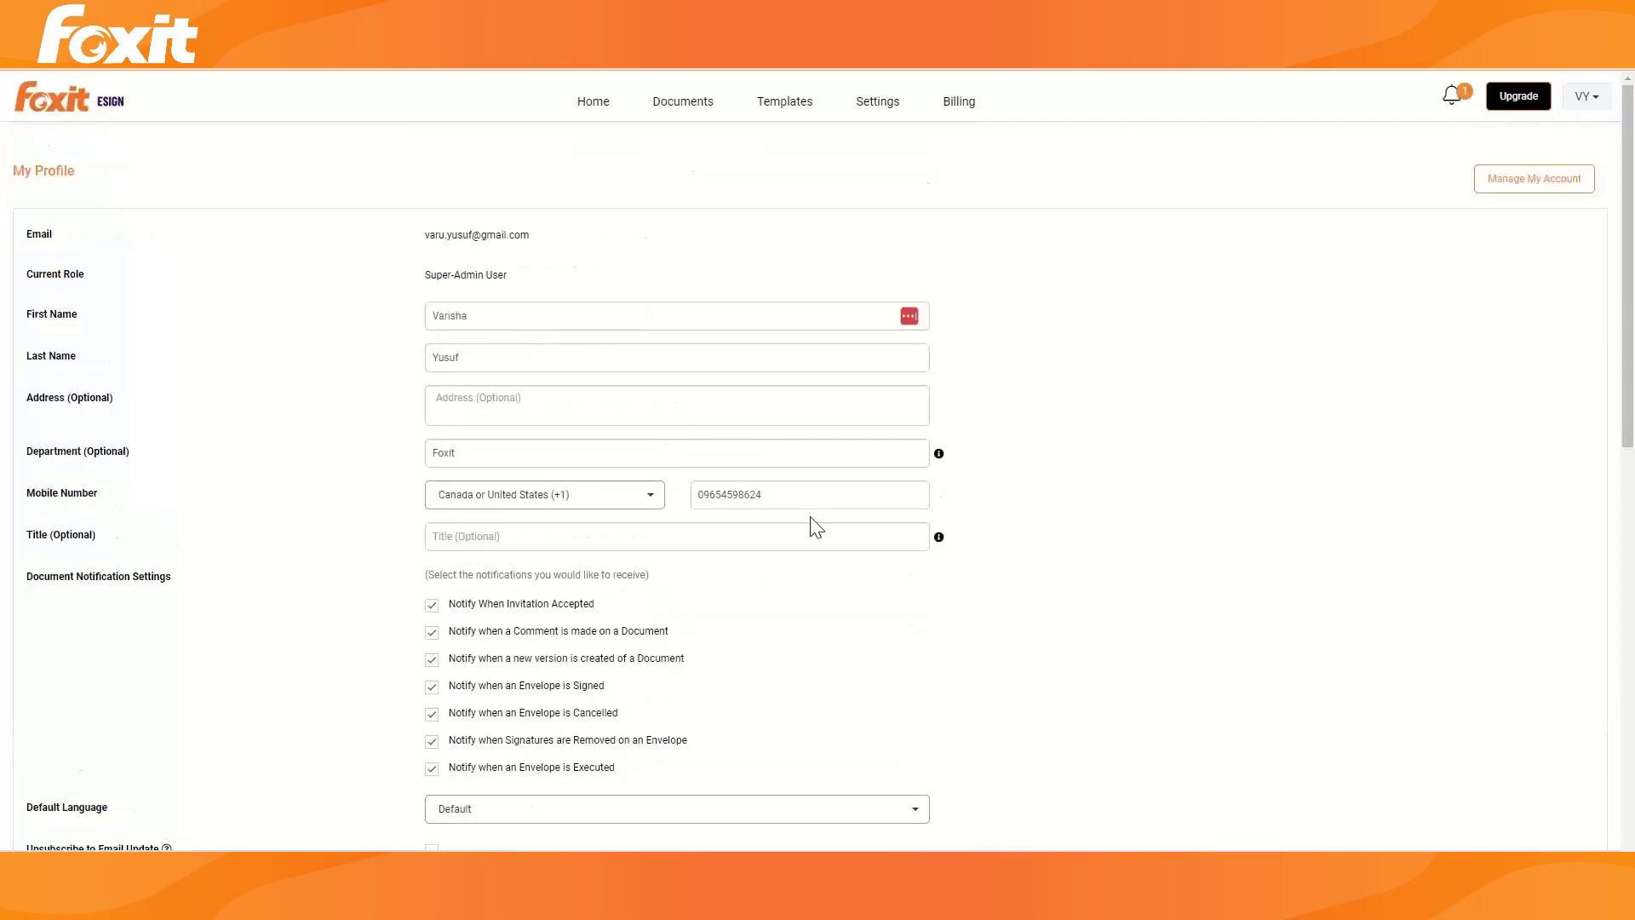